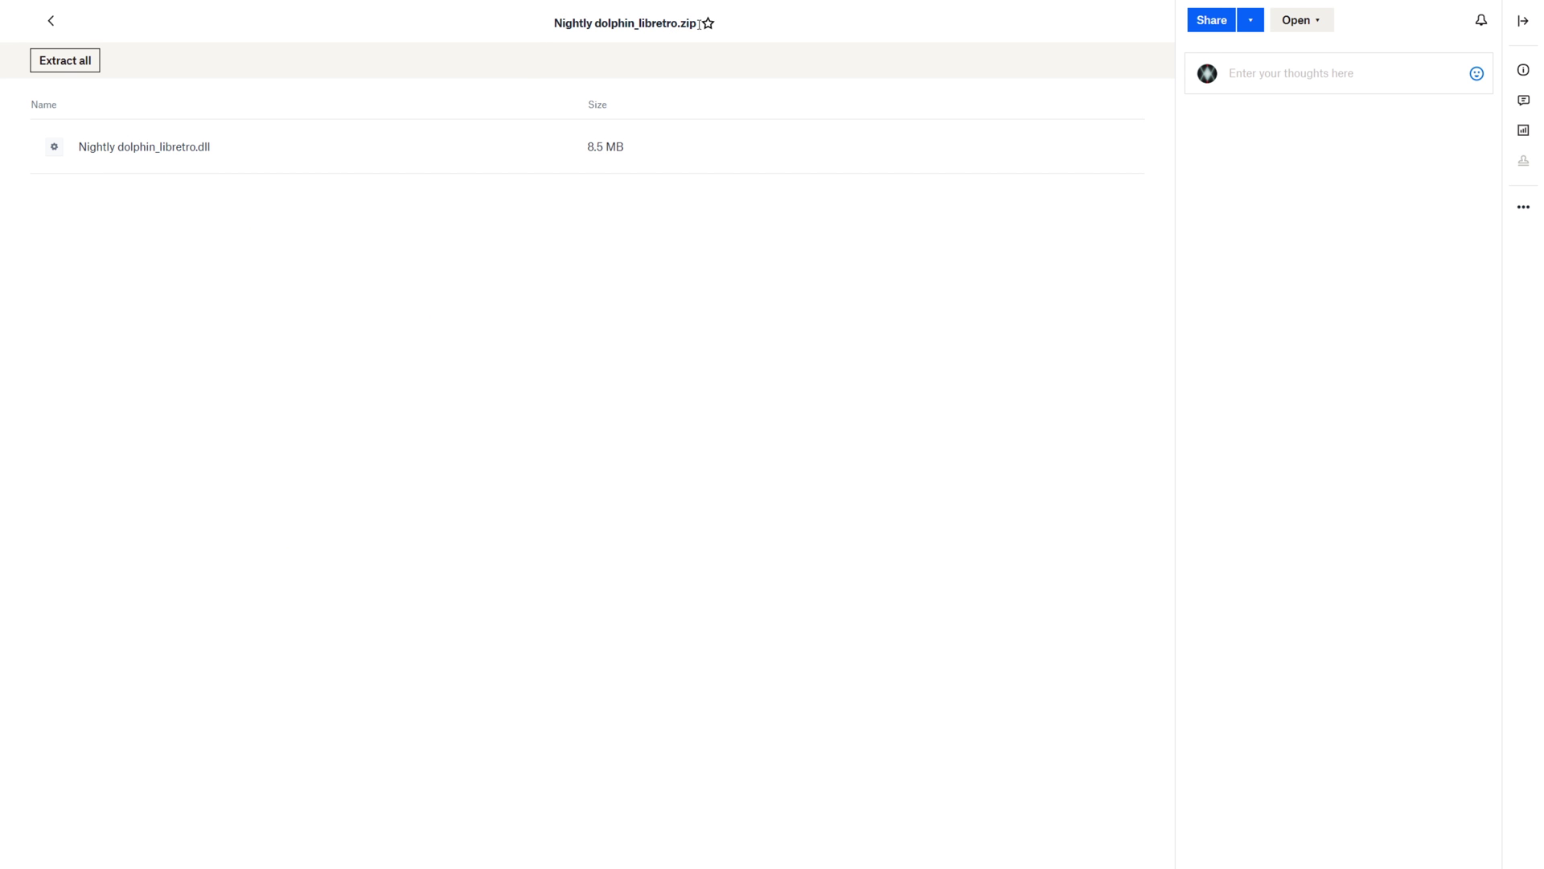
Download Nightly dolphin_libretro.zip and extract its DLL onto the desktop, placing the file beside the archive.
click(1524, 208)
click(1431, 216)
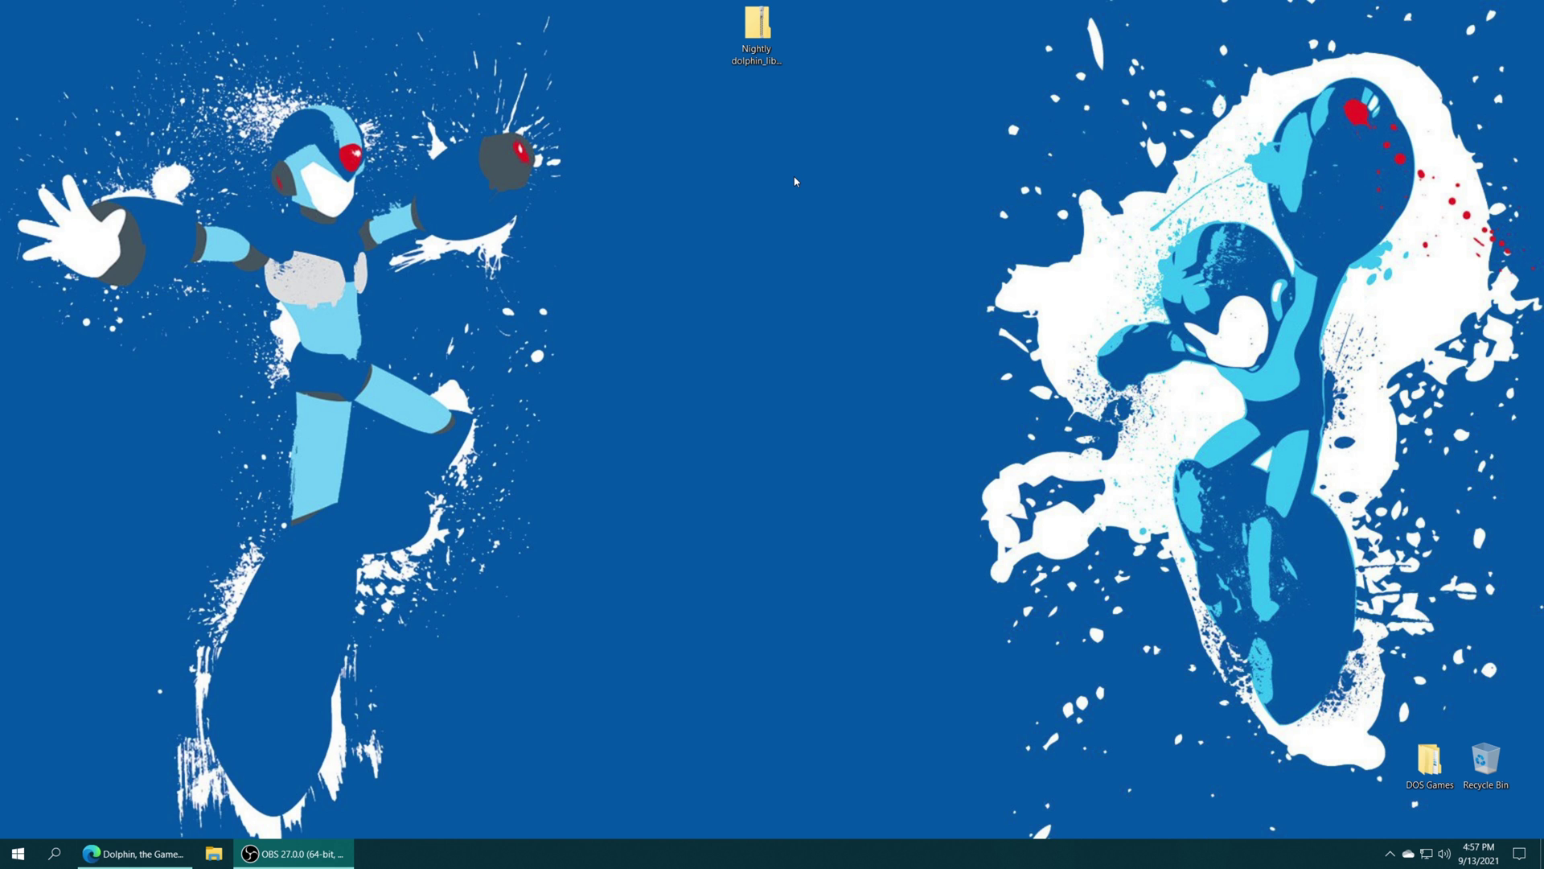
right_click(745, 24)
mouse_move(824, 77)
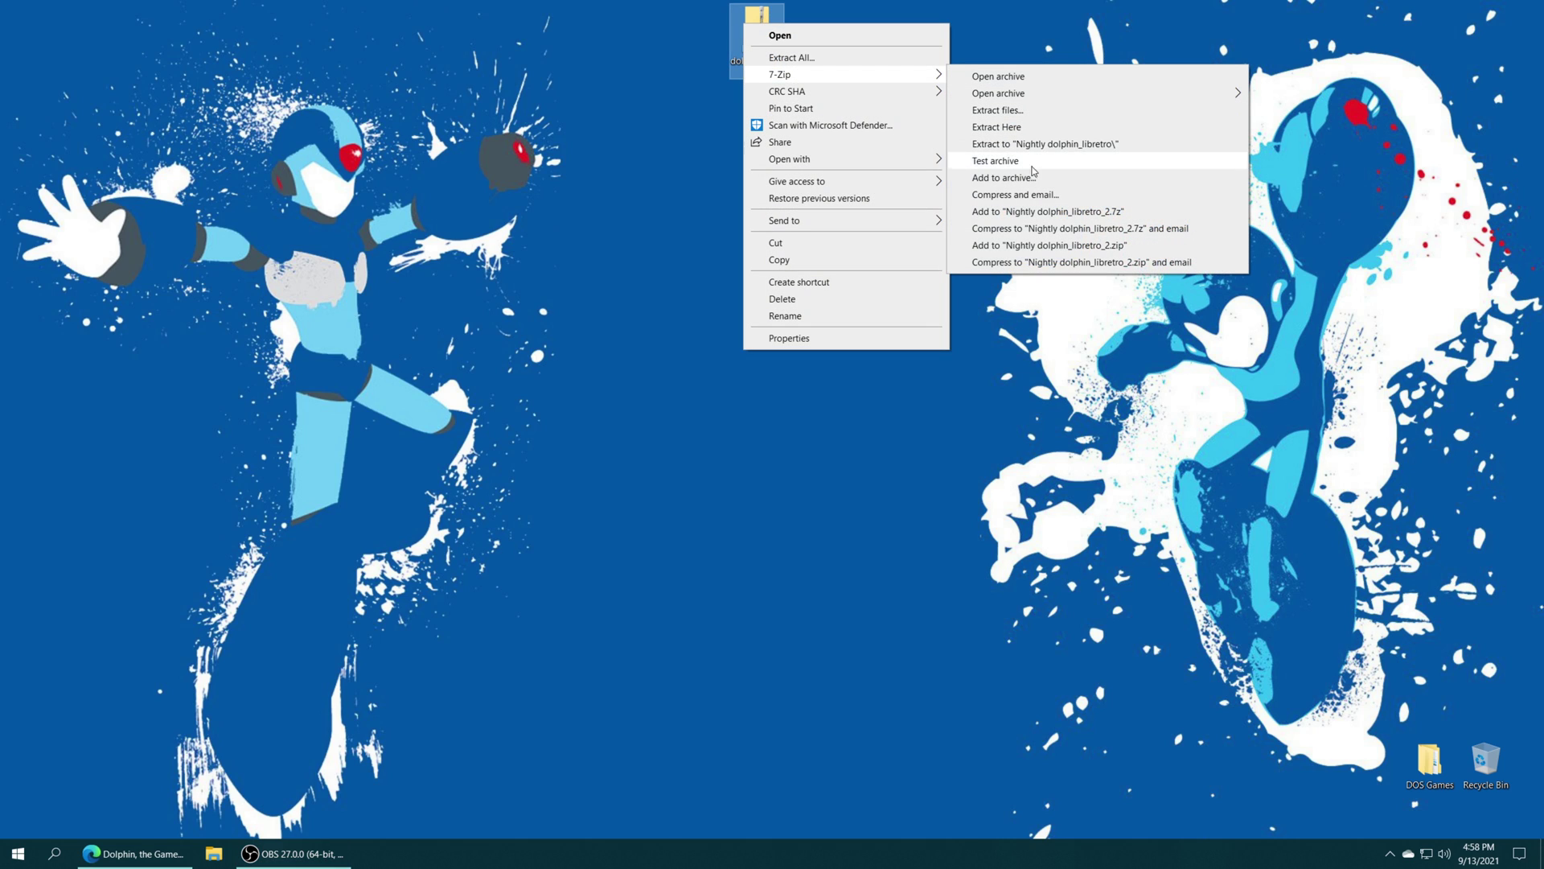
click(1030, 128)
drag(29, 32, 870, 79)
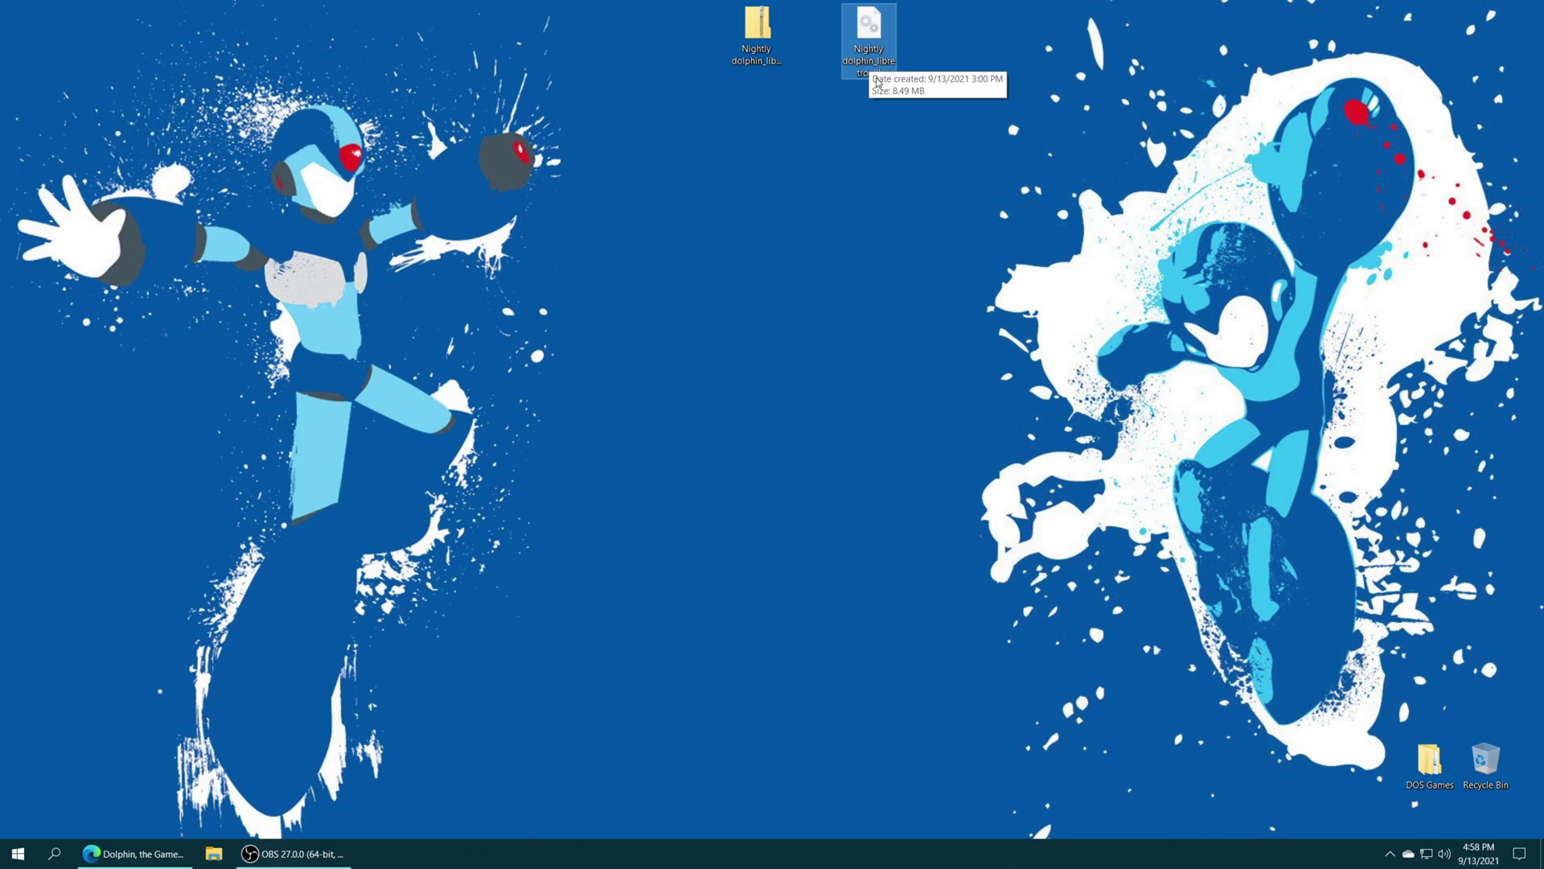
click(948, 28)
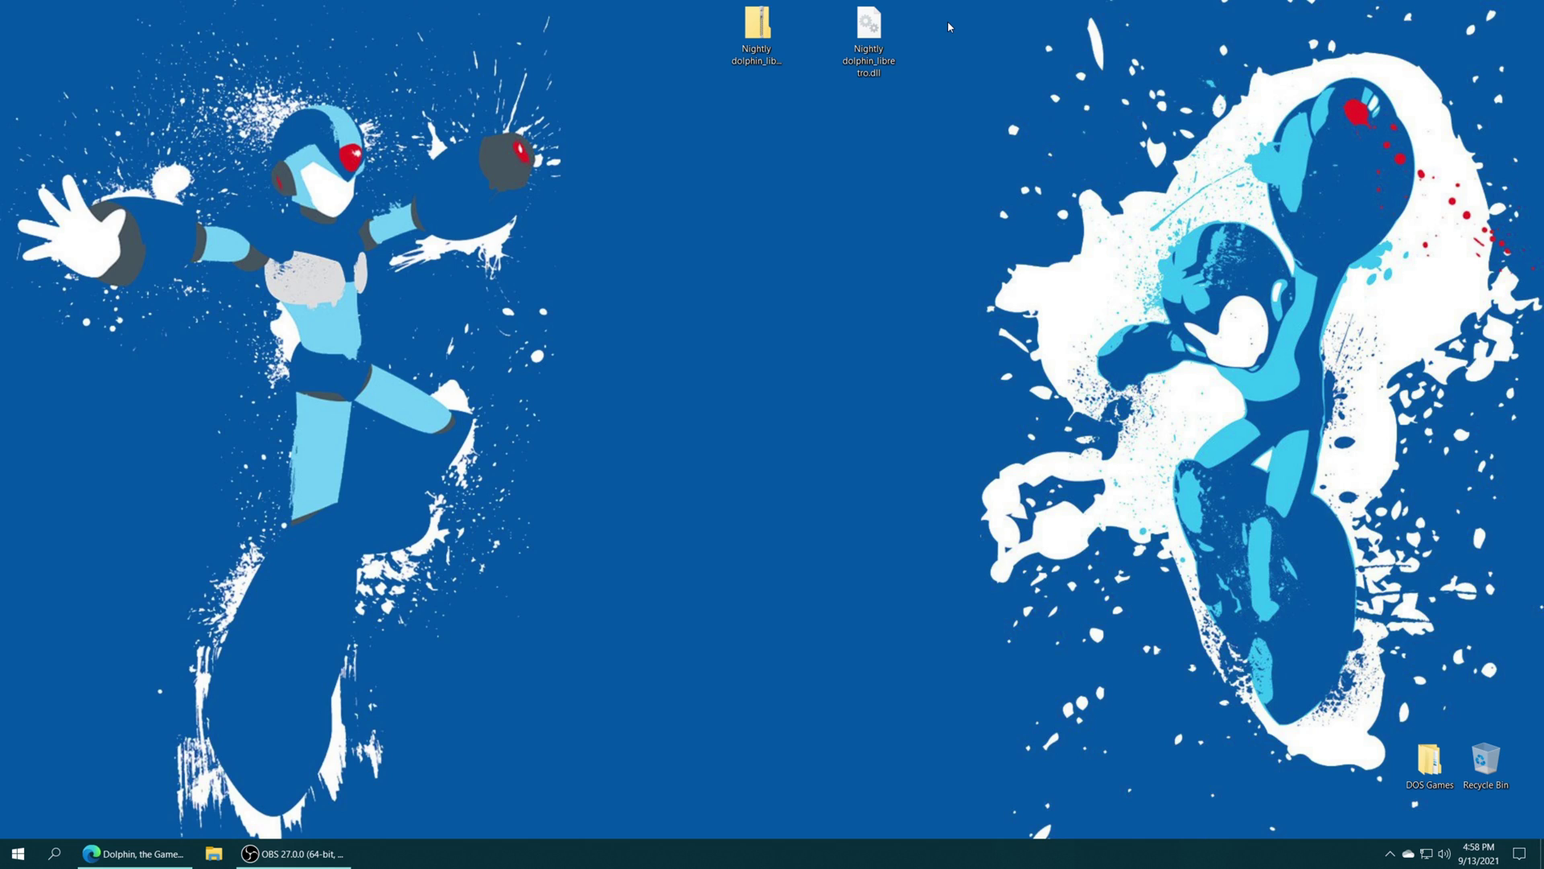
Copy Nightly dolphin_libretro.dll from the desktop into the cores folder of the 1e4cf179…1.9.9.0_x64 package, under WindowsApps on DevelopmentFiles (X:).
key(super+e)
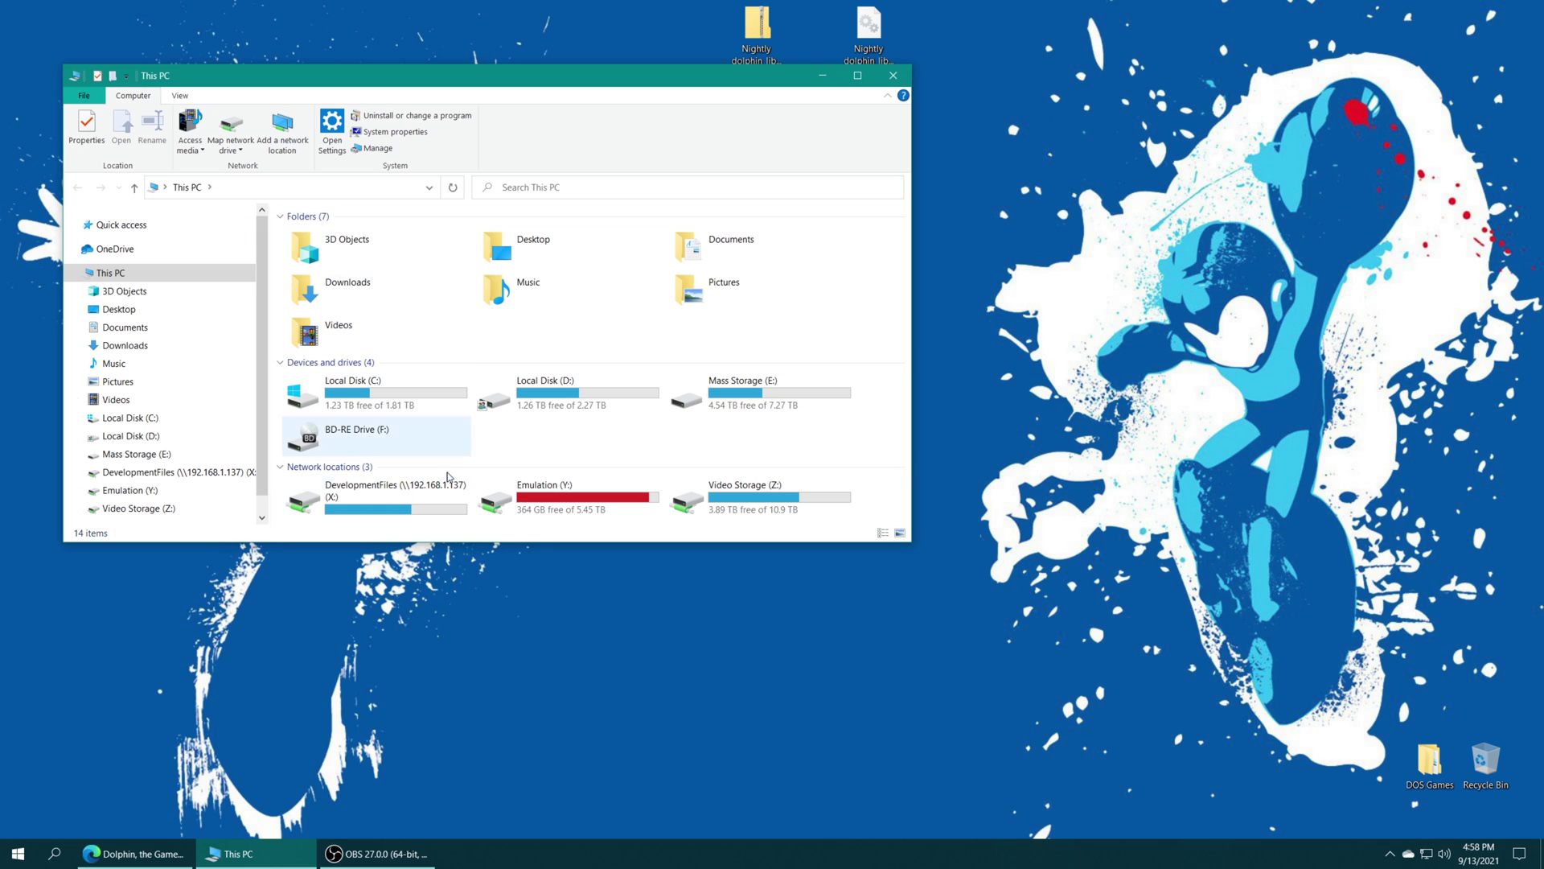
double_click(406, 495)
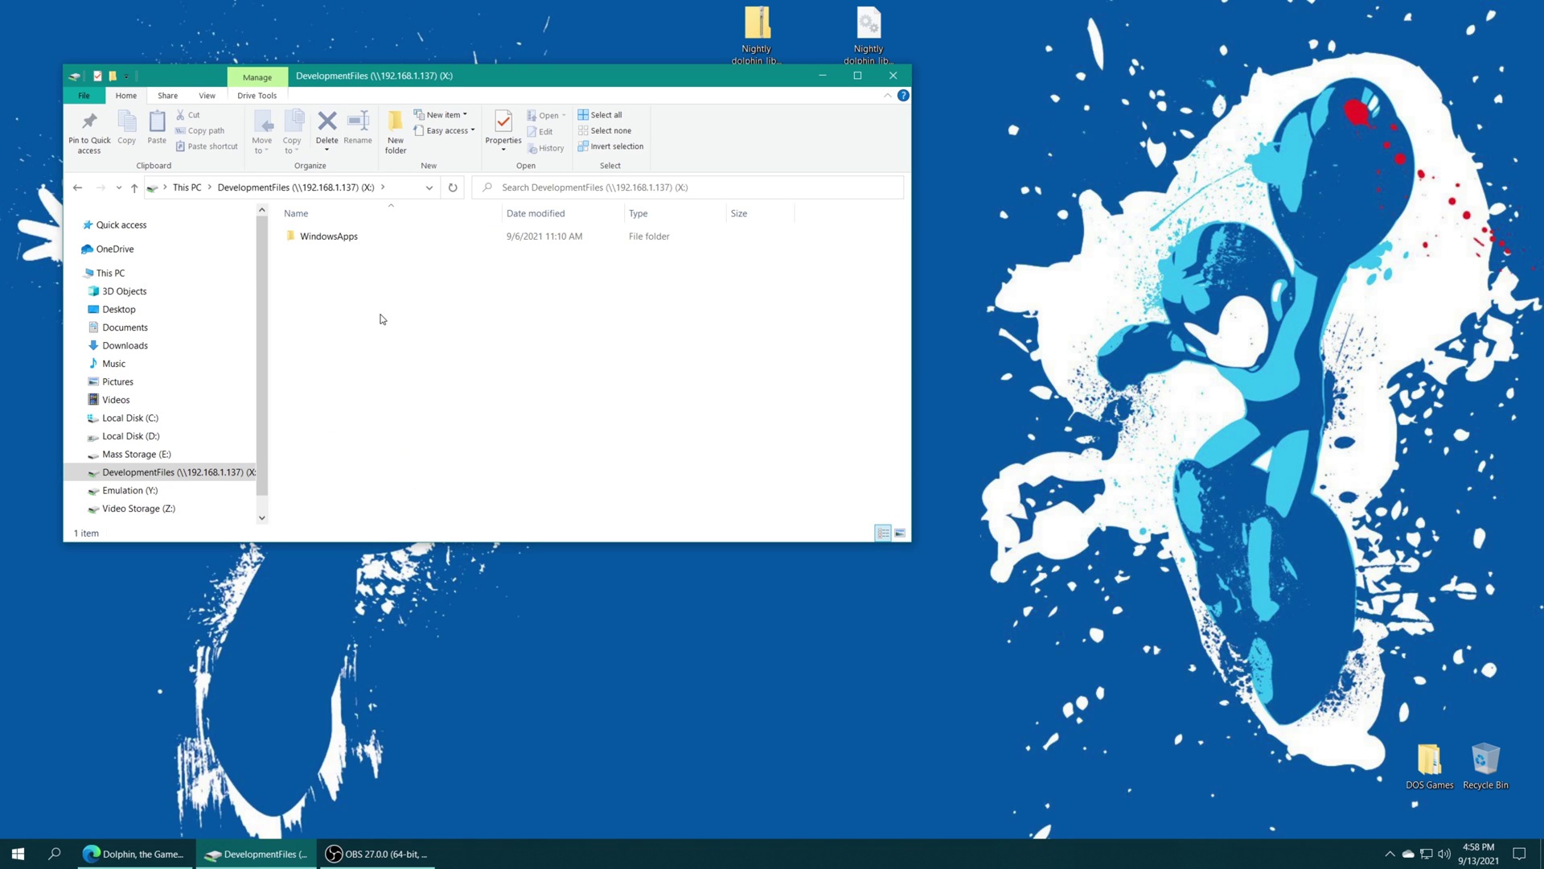
click(345, 239)
double_click(344, 239)
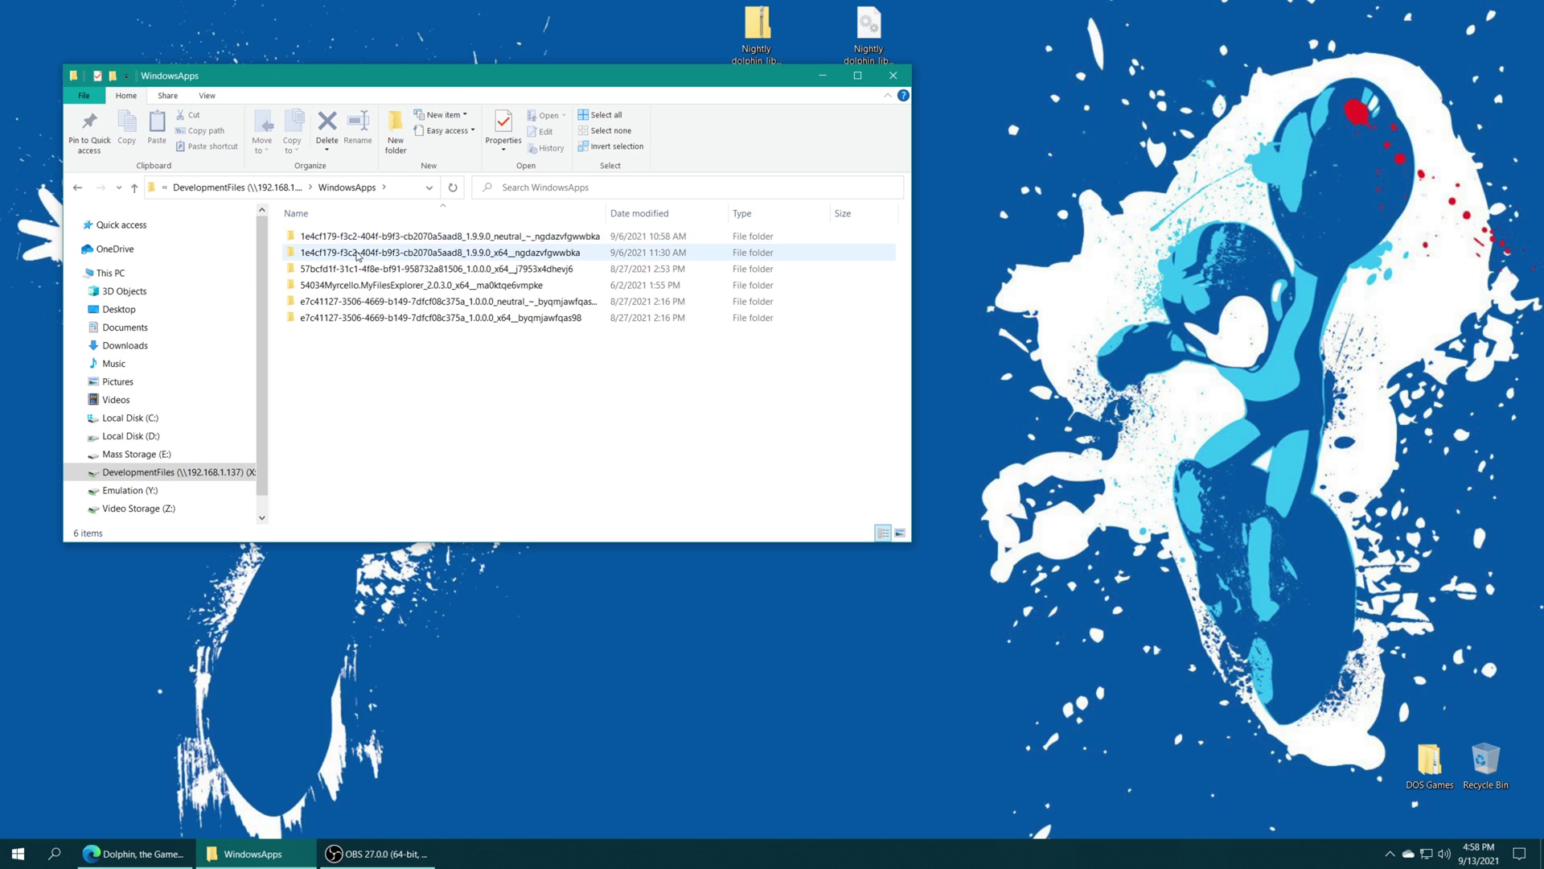
double_click(553, 255)
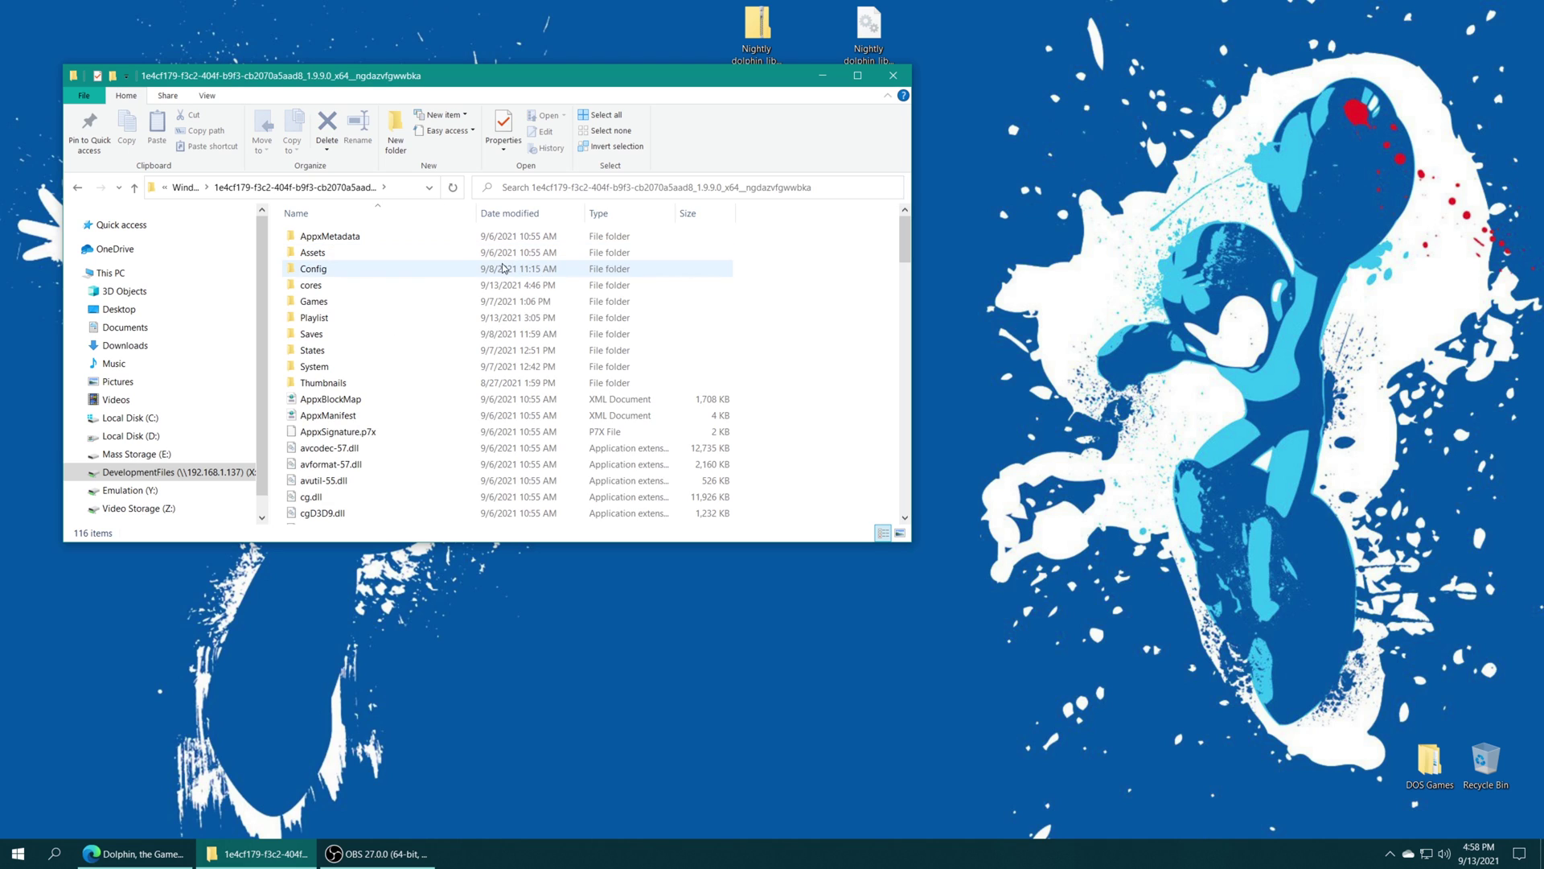
click(326, 290)
double_click(309, 289)
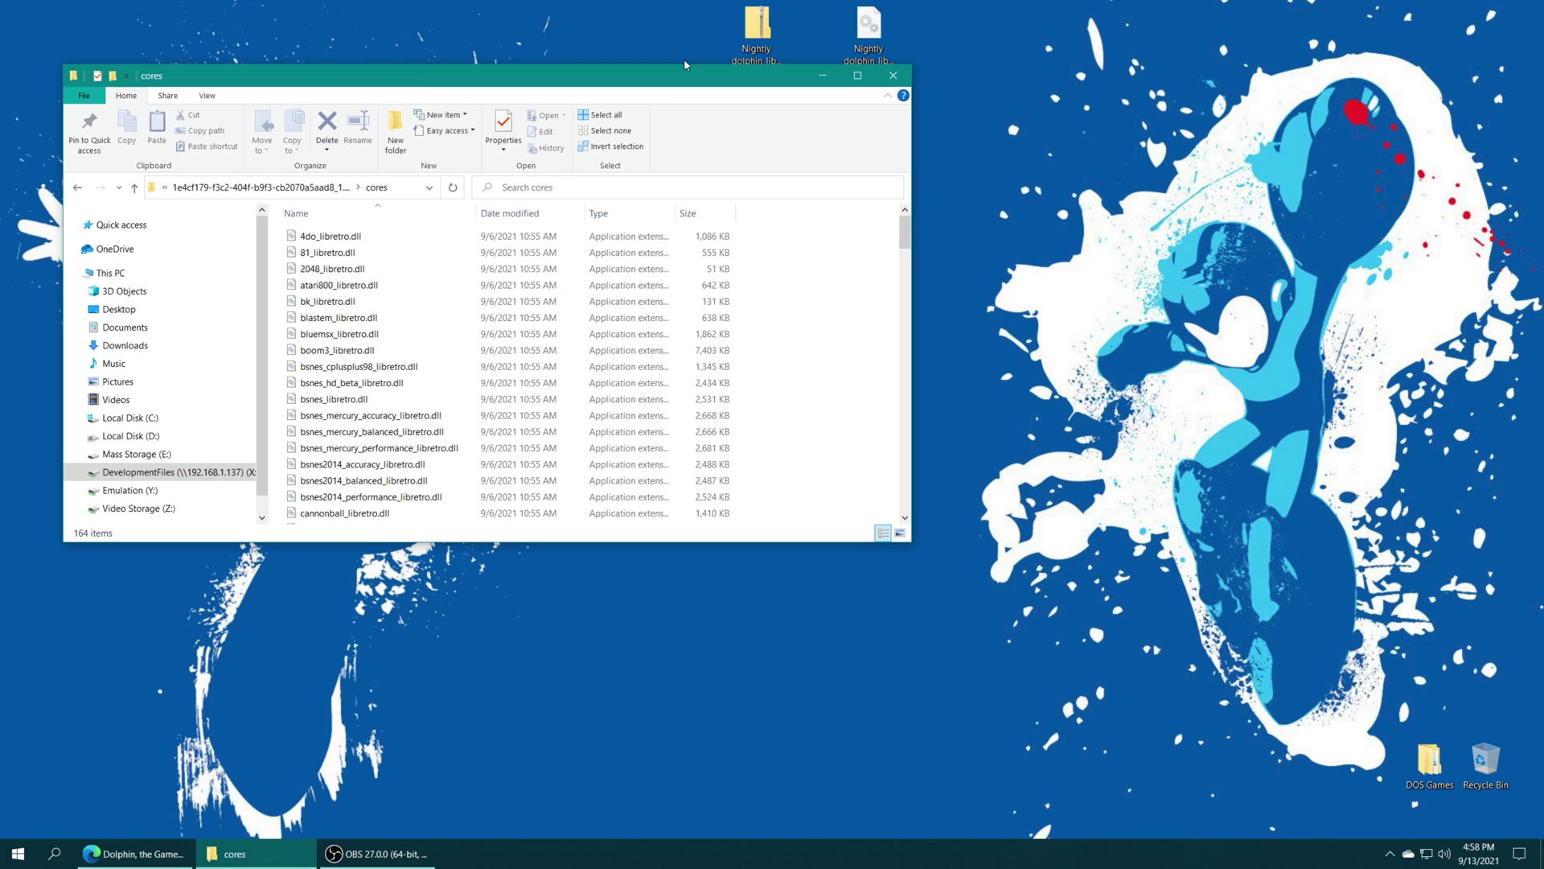
scroll(863, 322, down, 20)
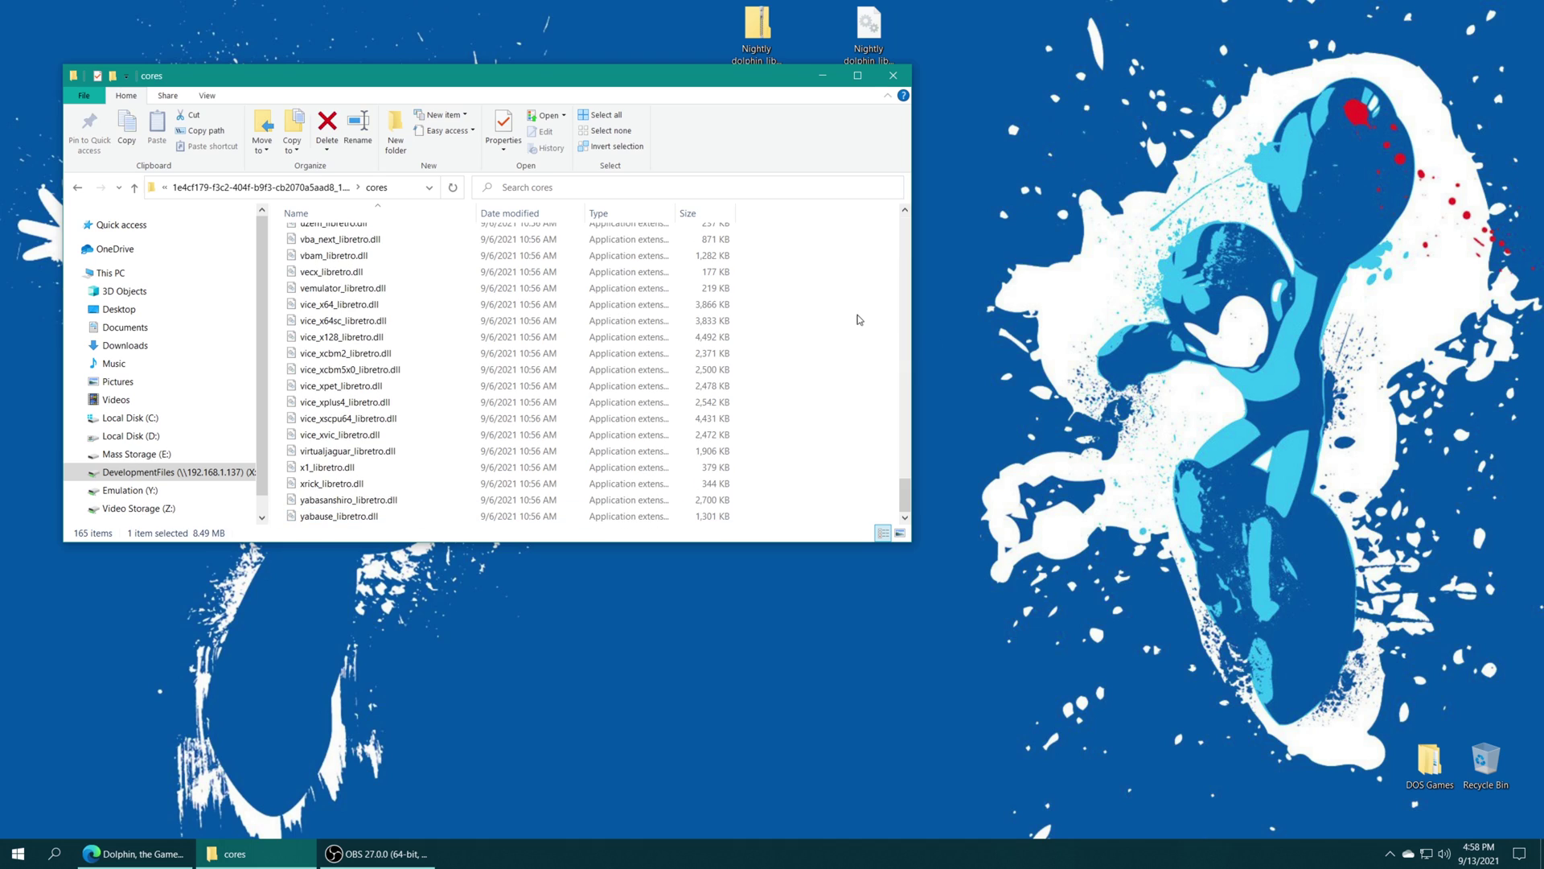
scroll(357, 433, up, 4)
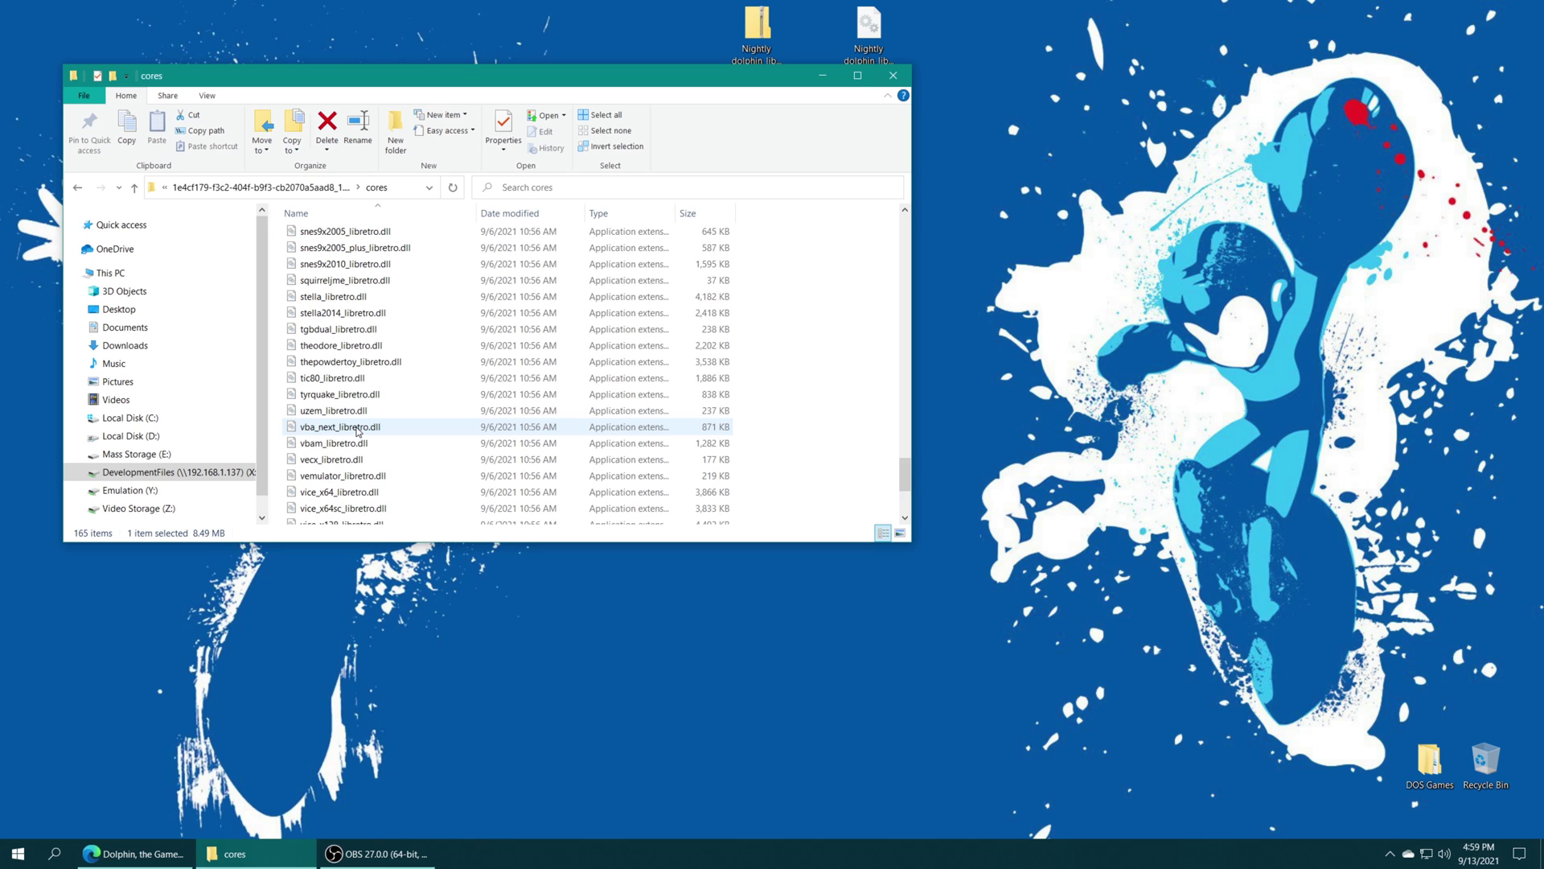
scroll(354, 419, up, 12)
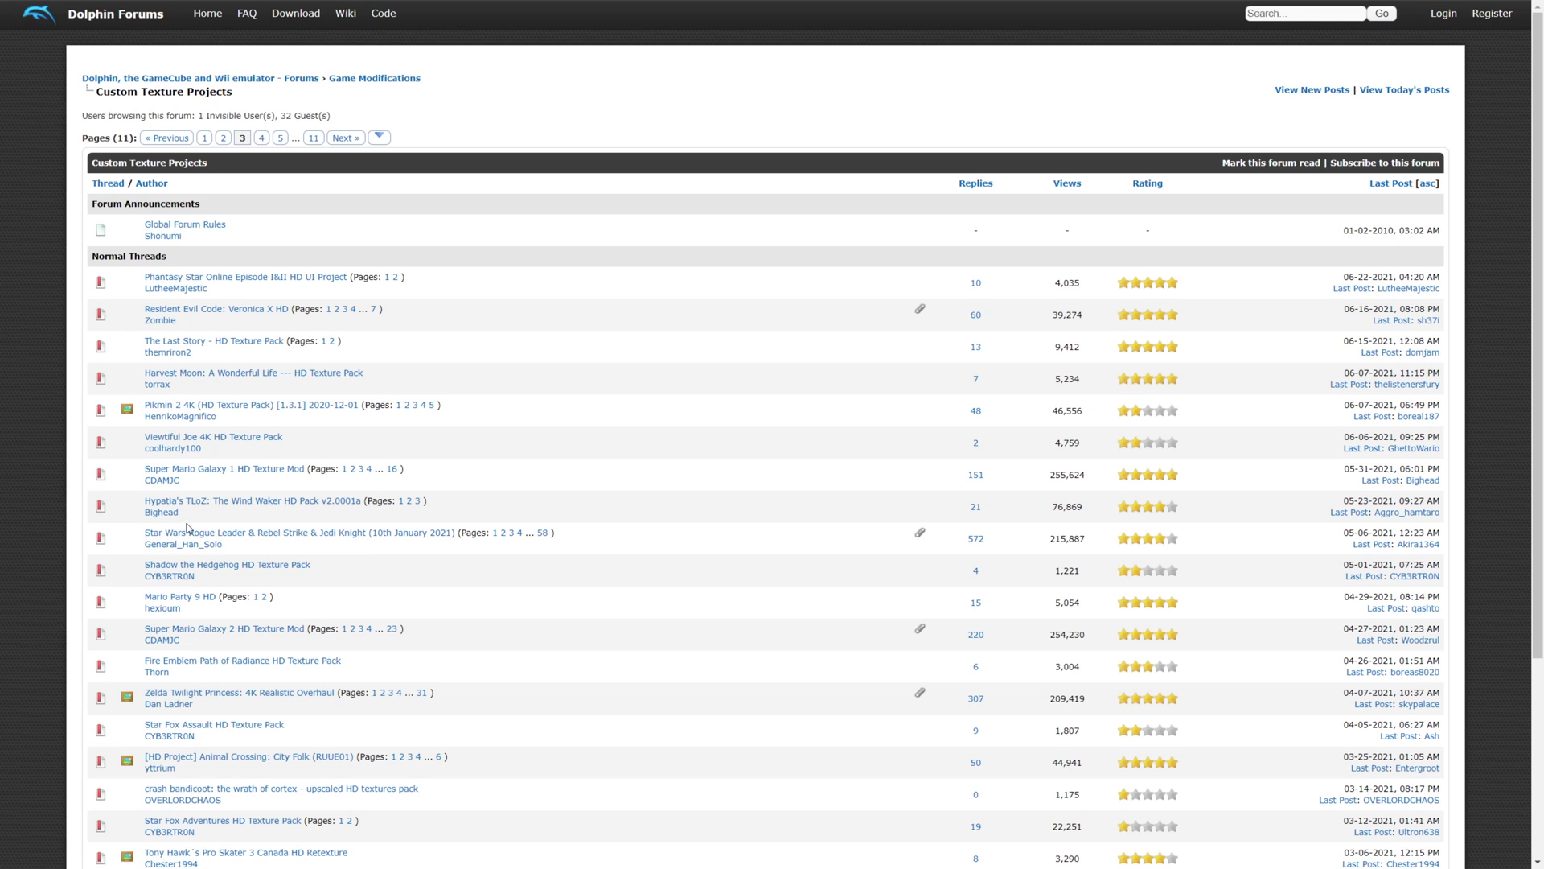
Open the Star Wars Rogue Leader & Rebel Strike texture thread in the browser and download GSWE64.7z from its shared Rogue Leader folder.
click(346, 542)
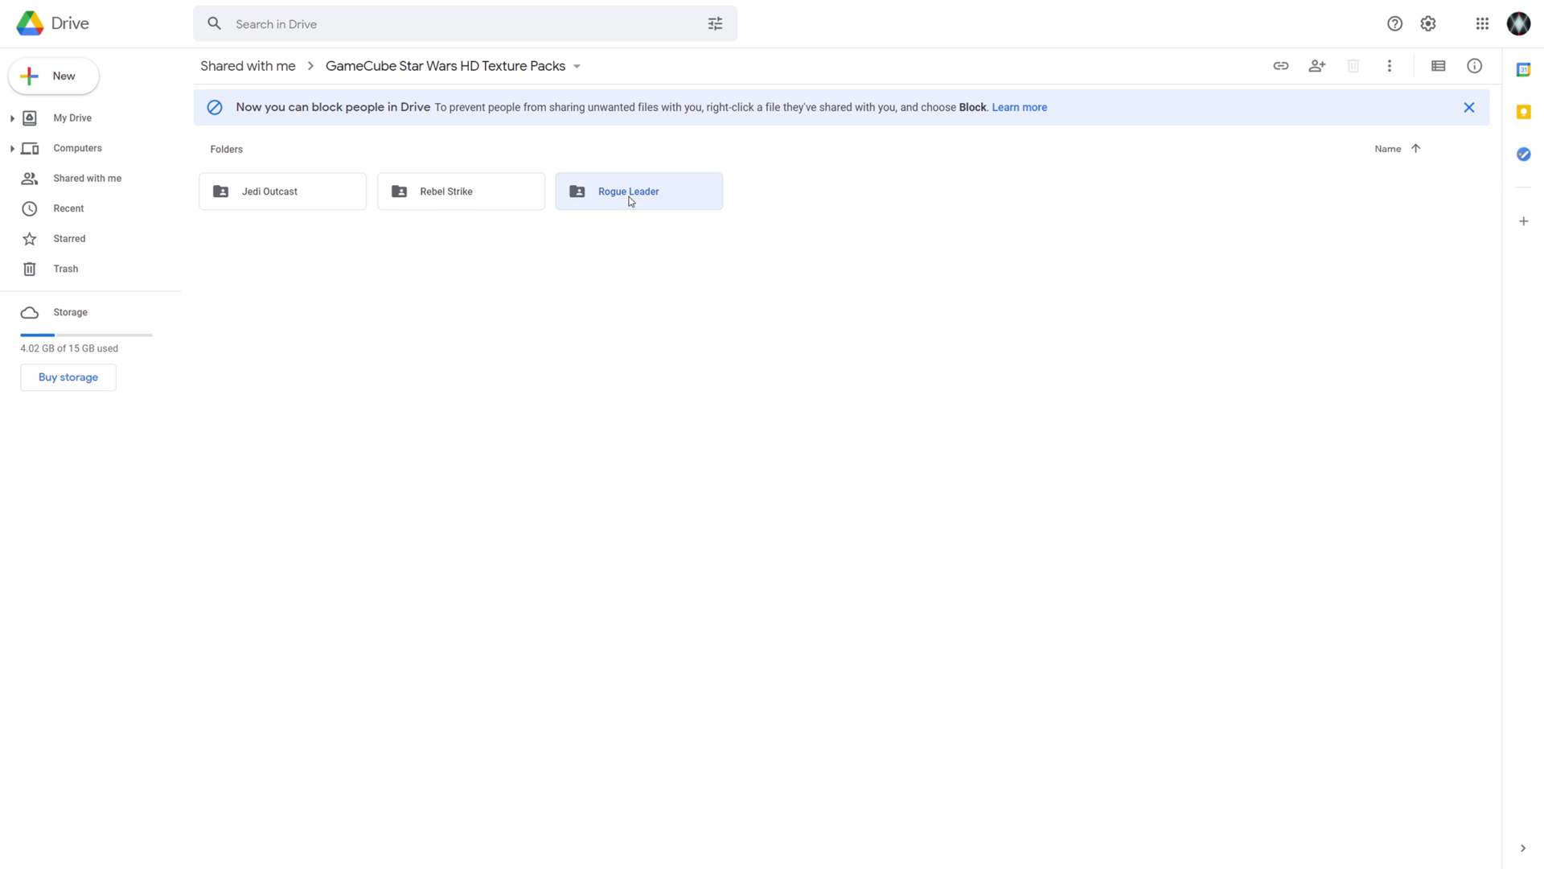
double_click(630, 201)
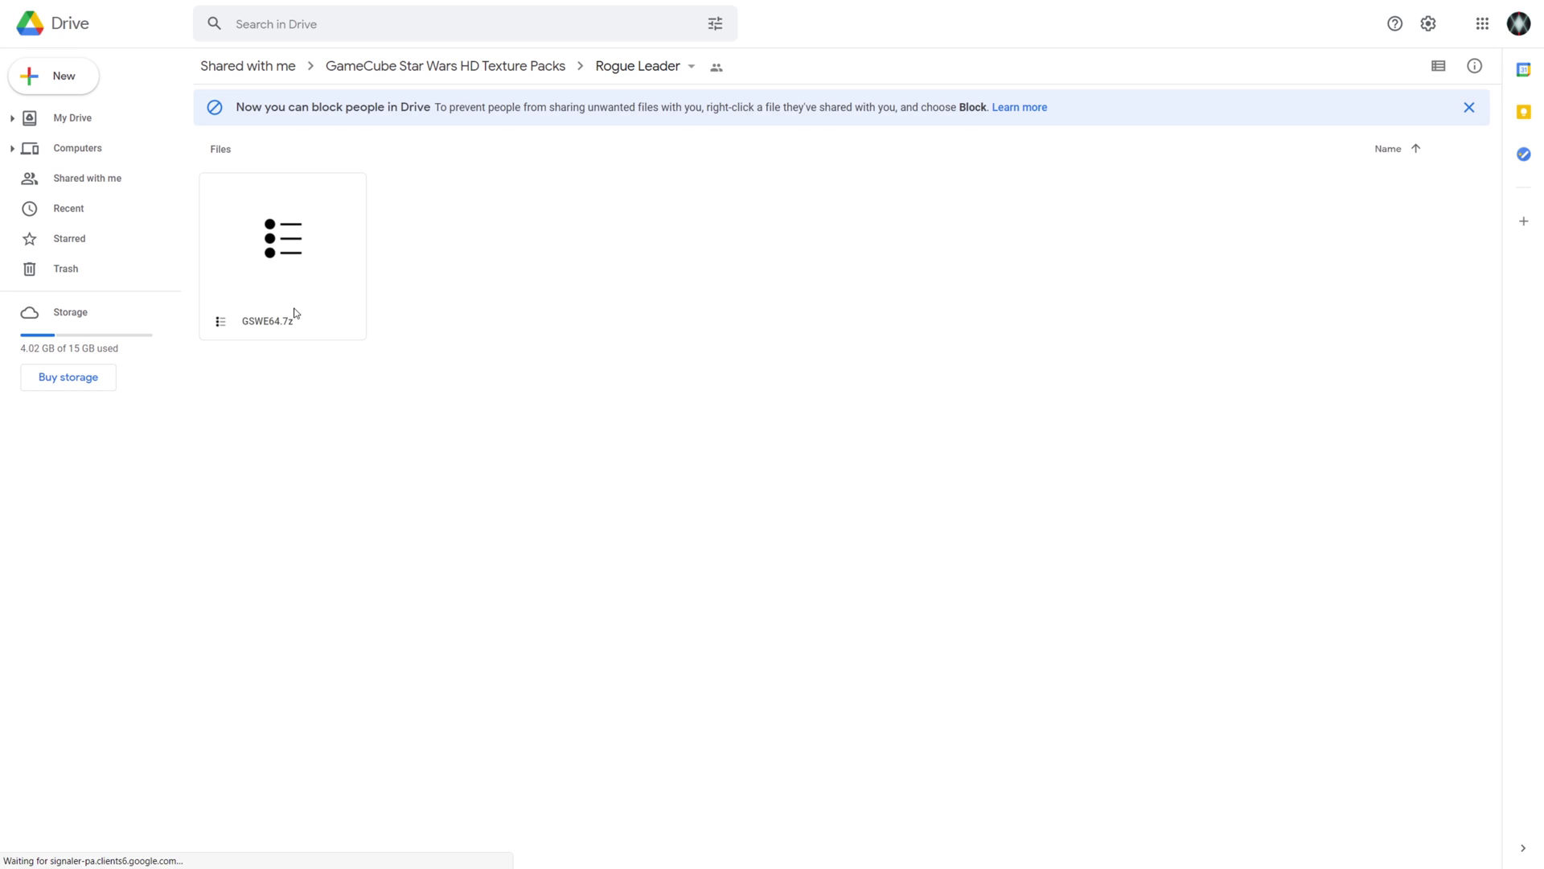
click(299, 256)
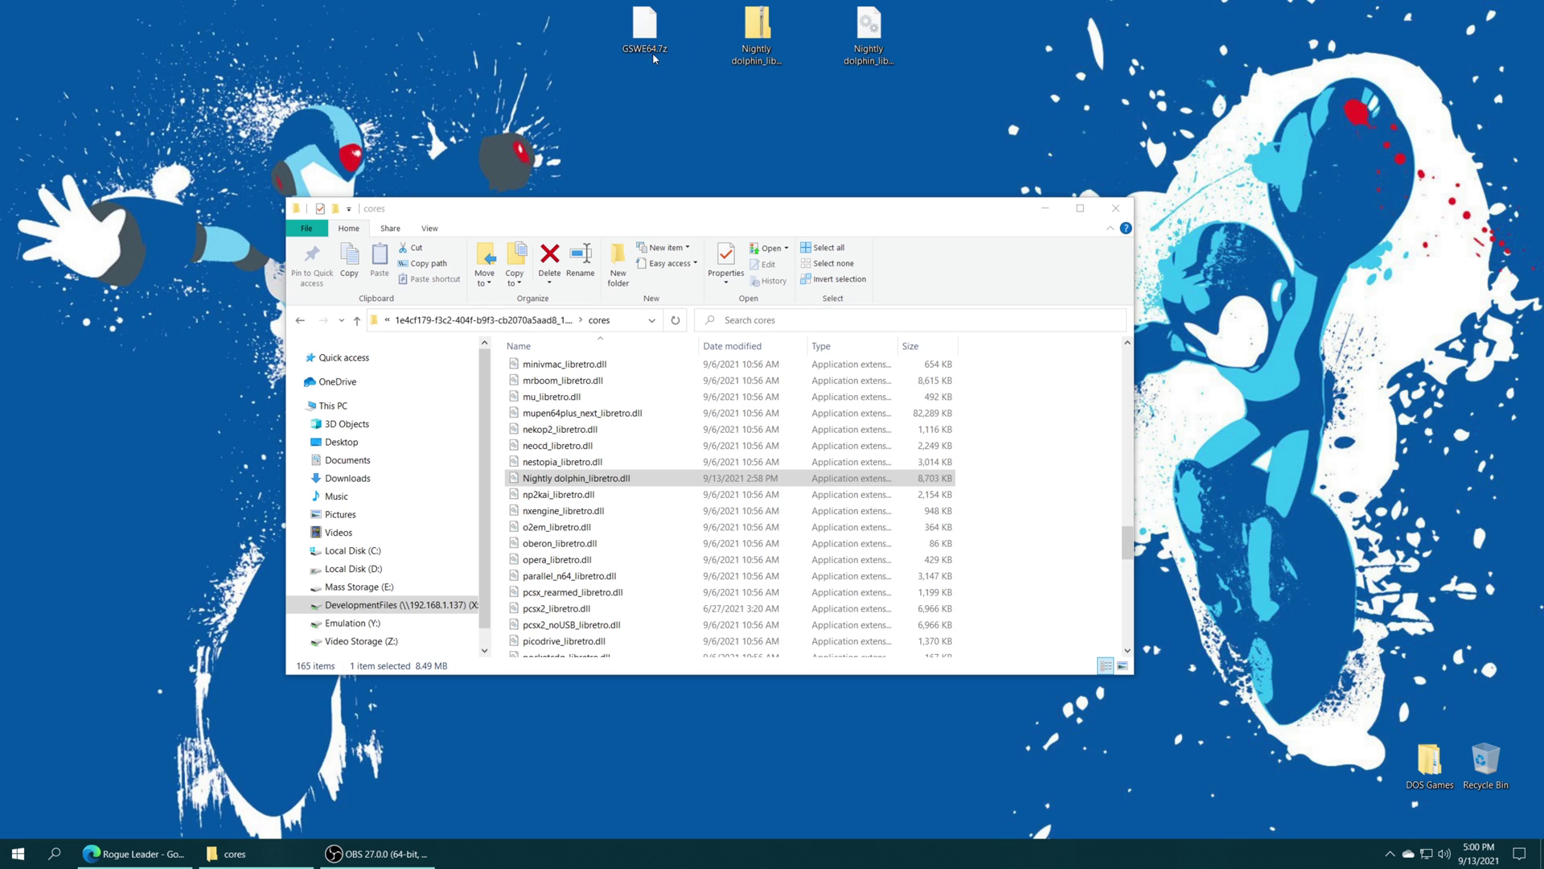
Extract GSWE64.7z on the desktop and place the resulting GSWE64 folder just below the archives.
right_click(648, 29)
mouse_move(707, 74)
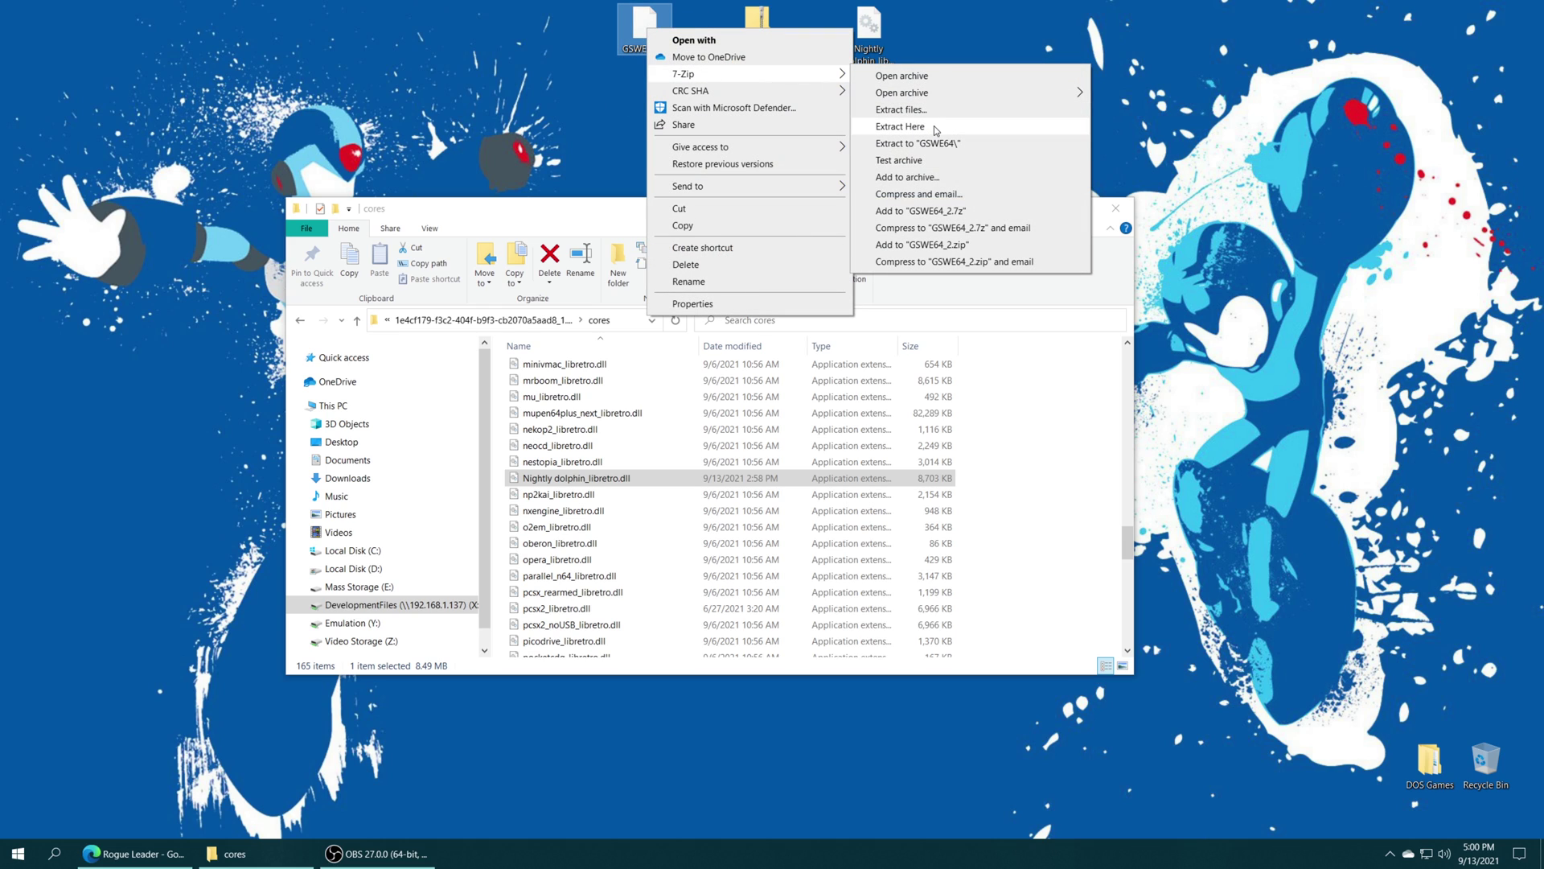
click(931, 142)
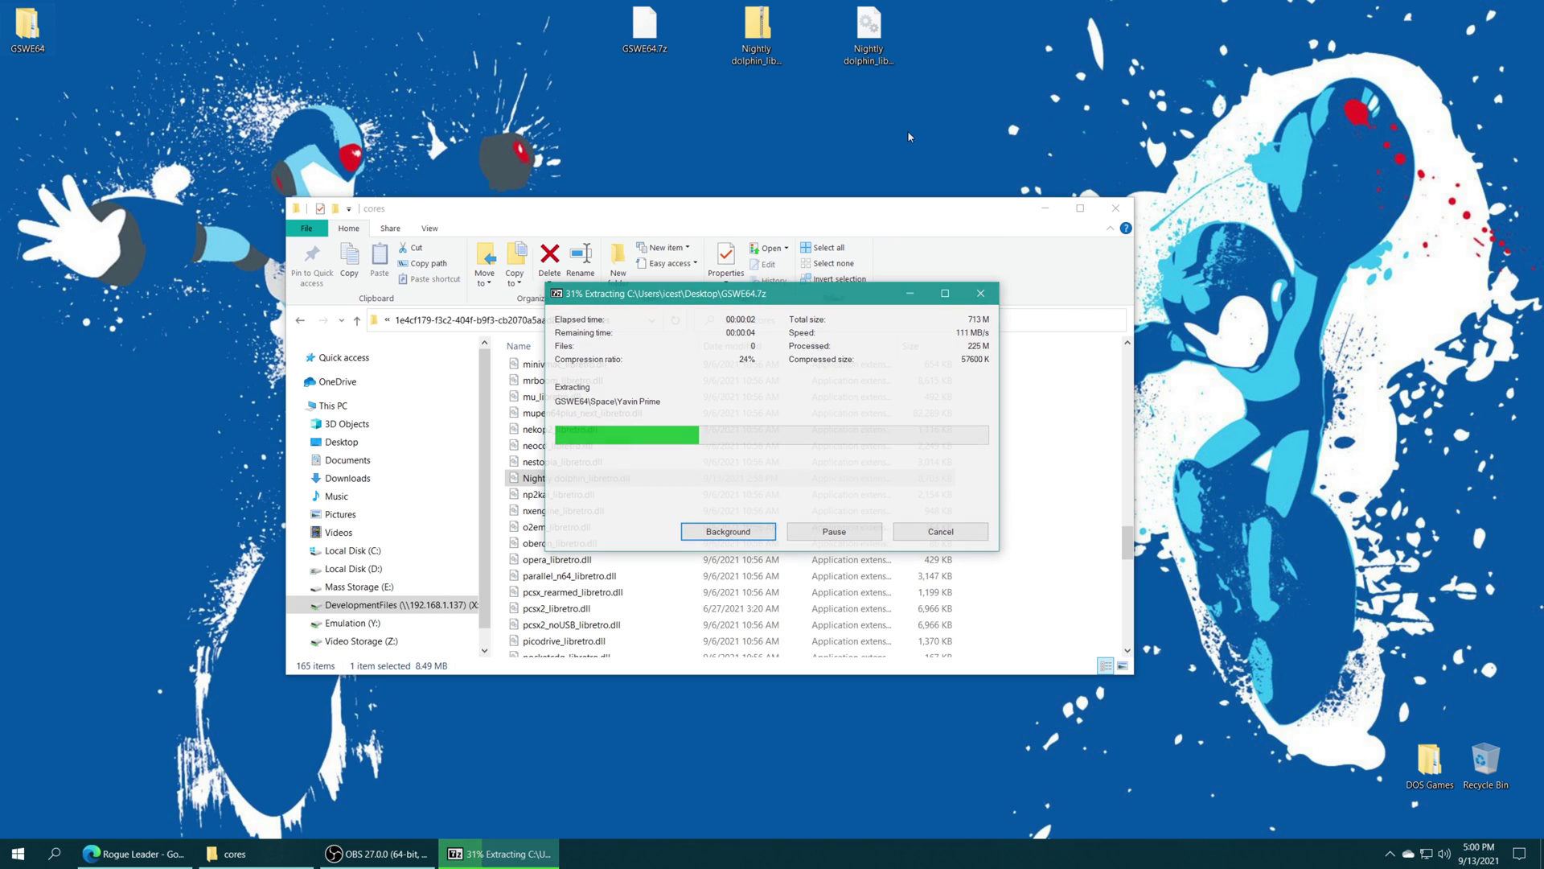
drag(27, 28, 721, 135)
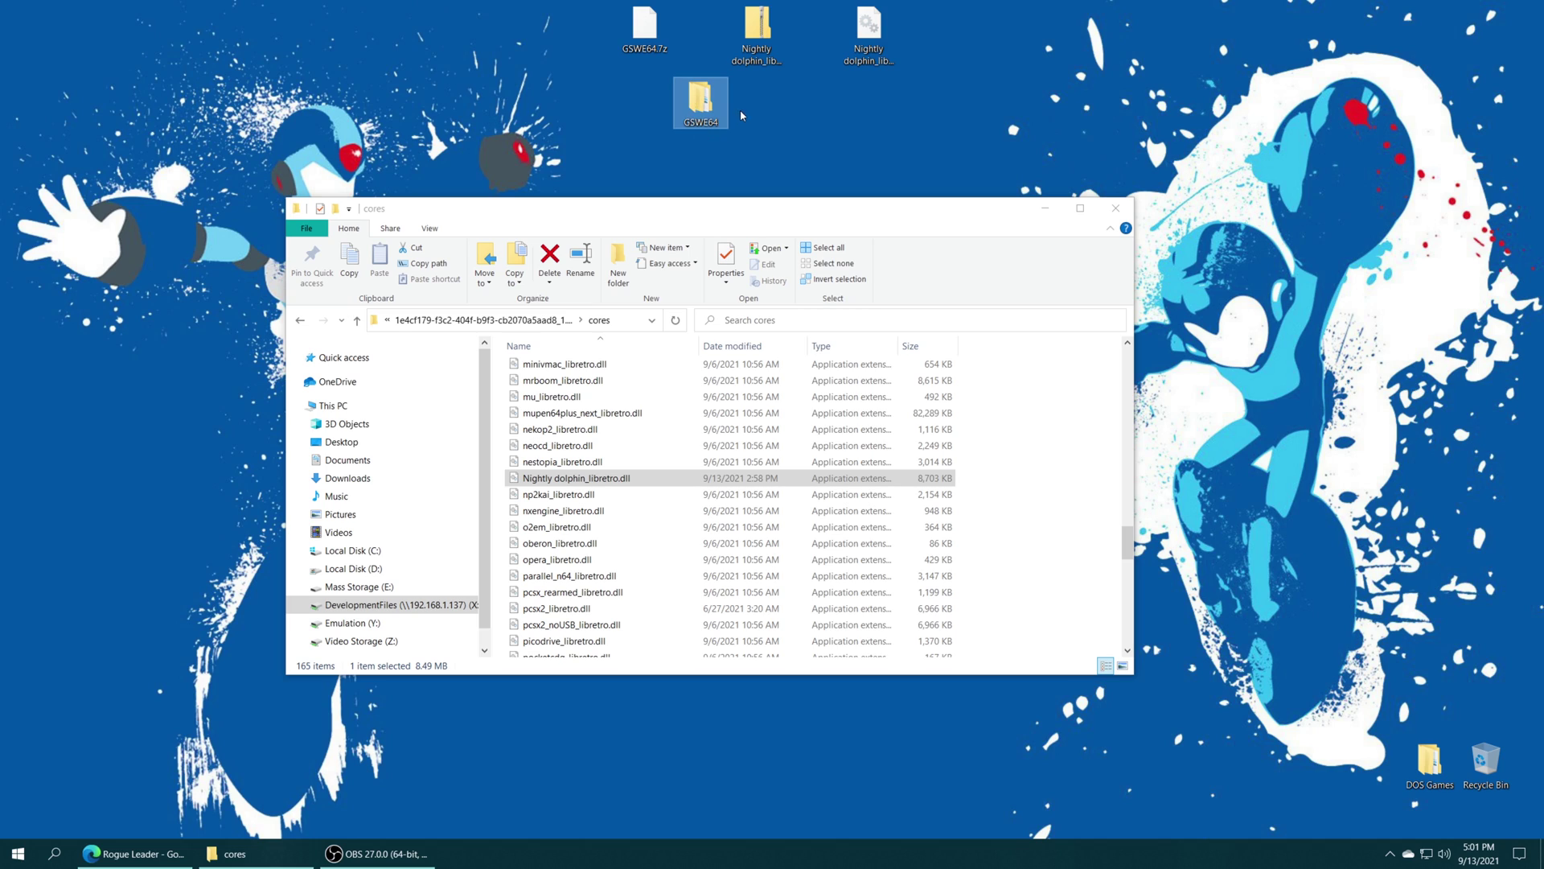
Examine the contents of the GSWE64 texture folder, including the Imperial subfolder and its Darth Vader folder.
mouse_move(710, 118)
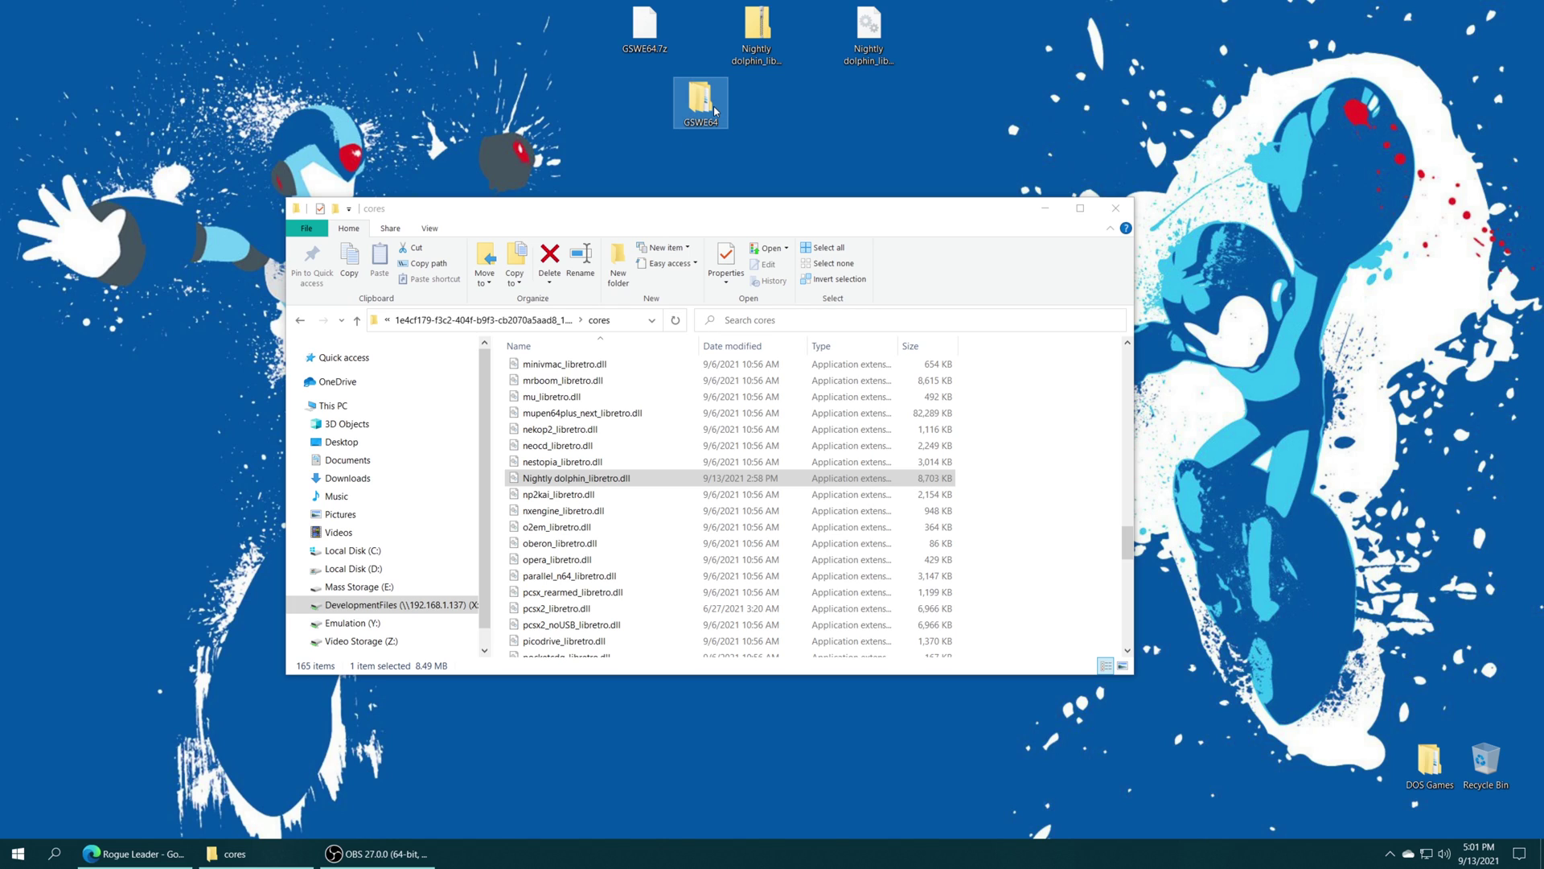
double_click(710, 112)
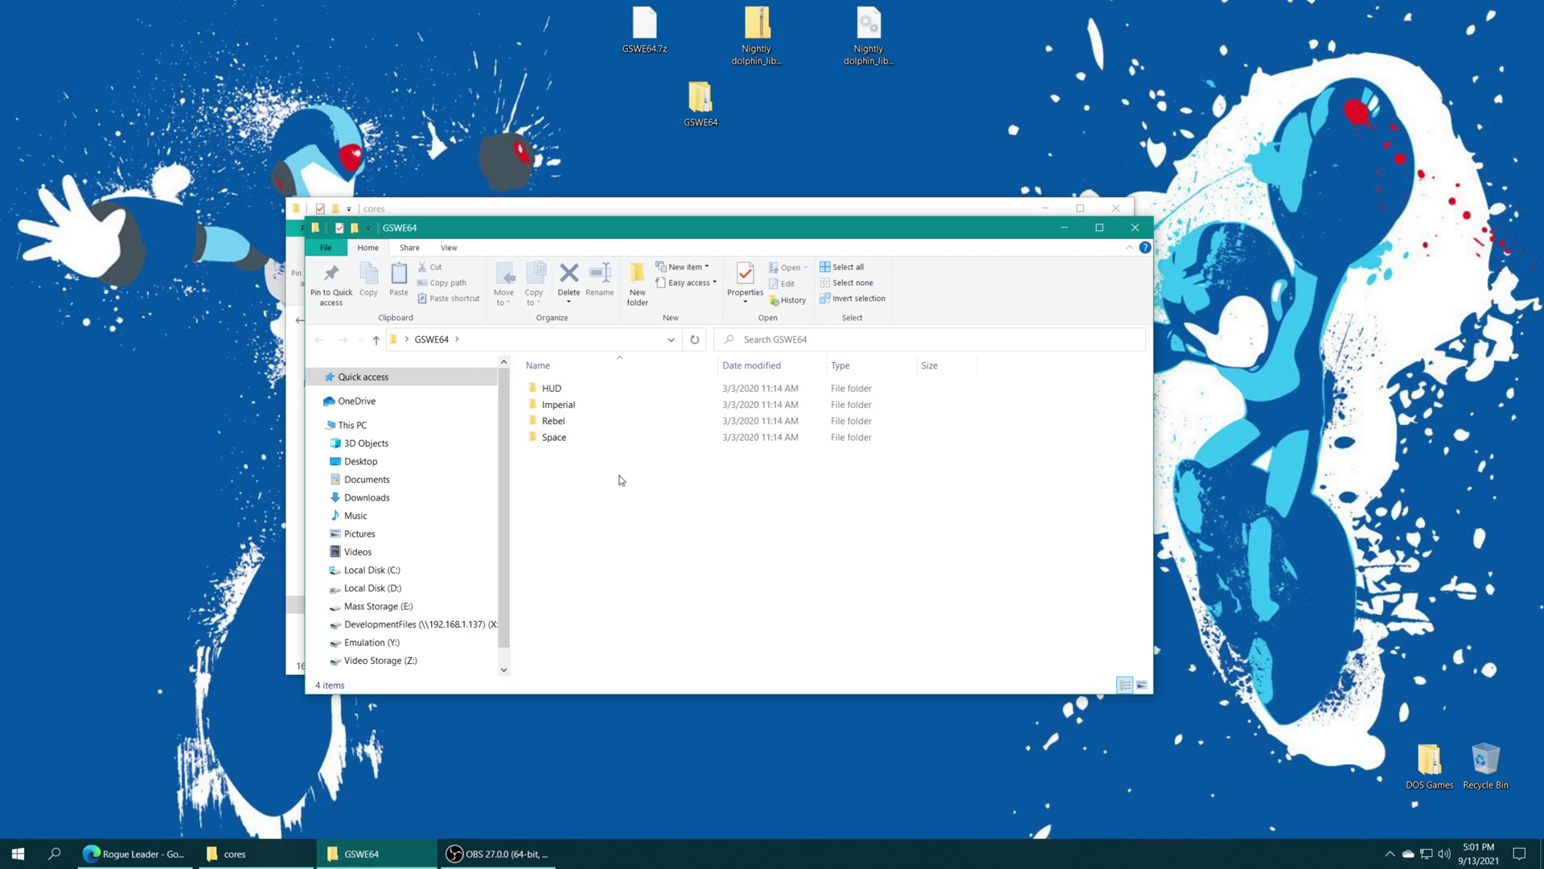
mouse_move(614, 497)
mouse_down()
mouse_move(628, 389)
mouse_move(619, 482)
mouse_up()
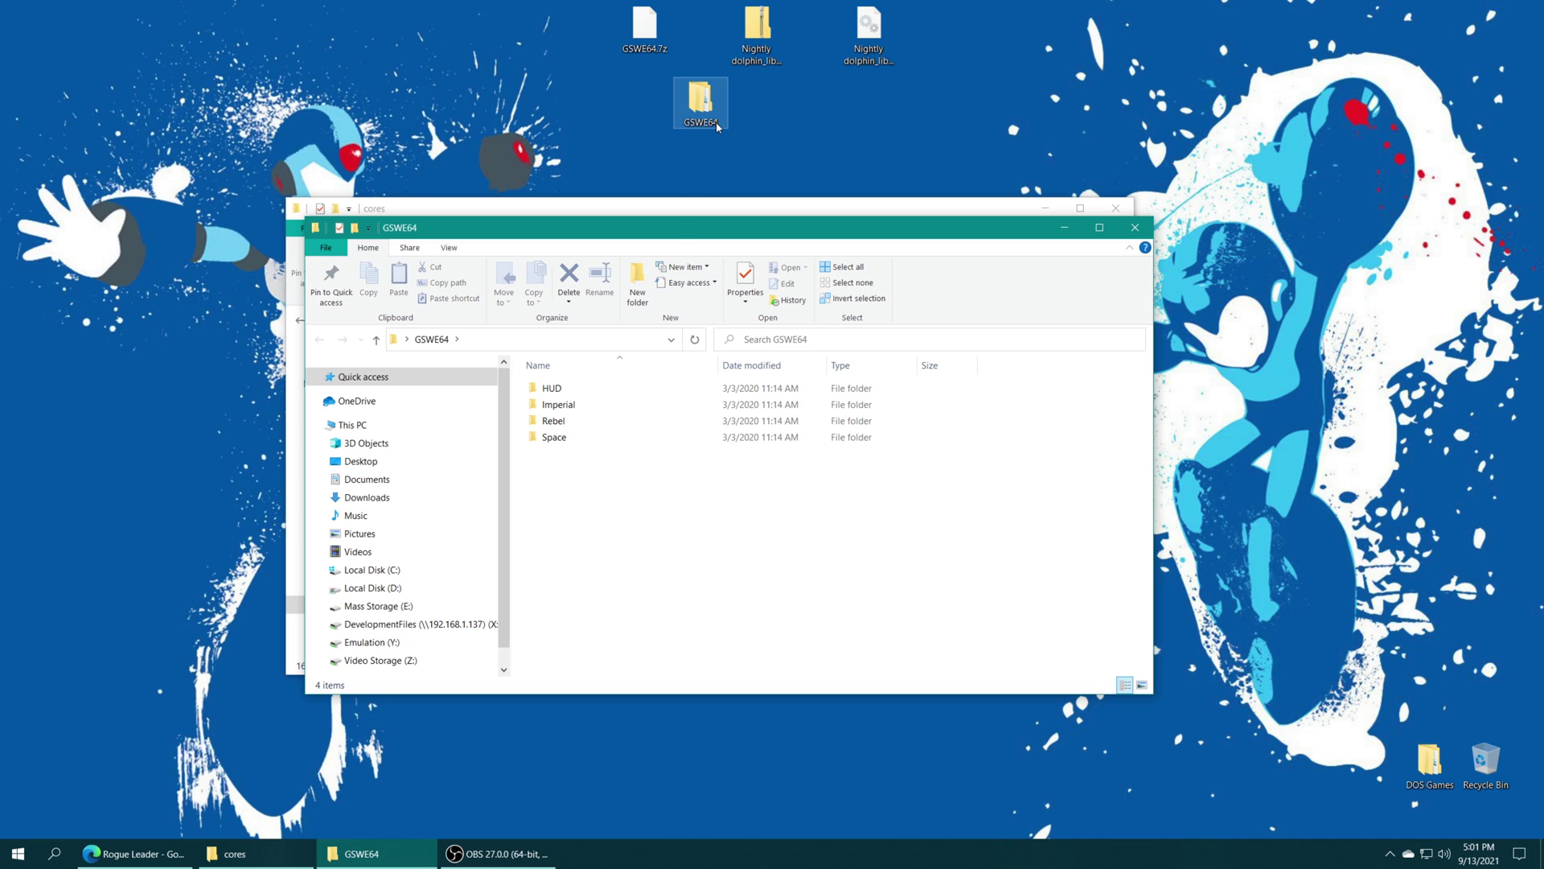
drag(599, 515, 572, 404)
double_click(572, 403)
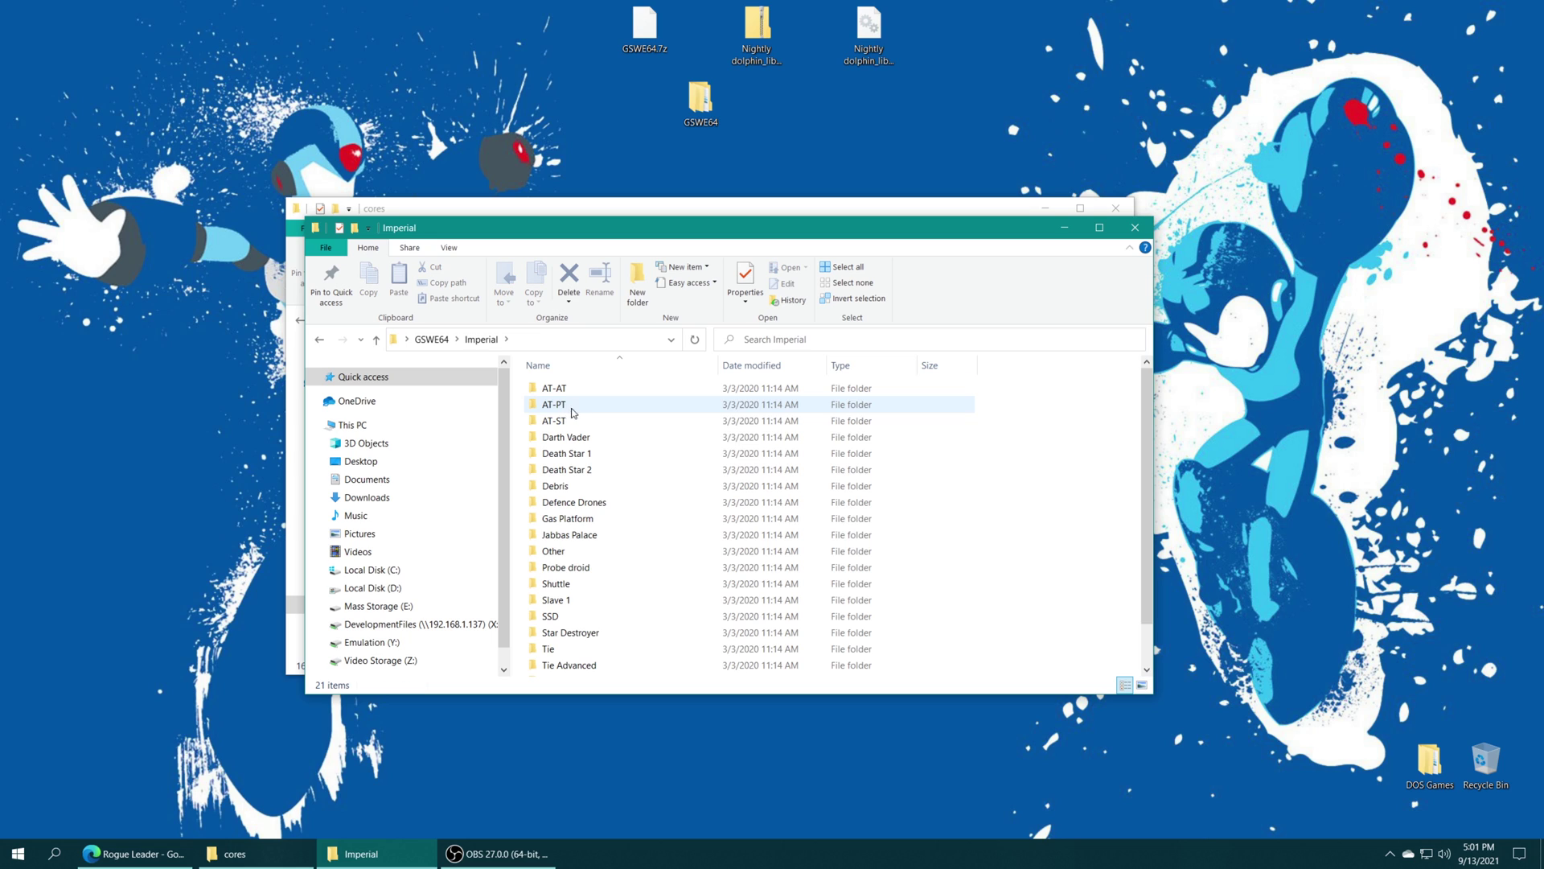
double_click(563, 437)
click(649, 451)
key(BackSpace)
key(BackSpace)
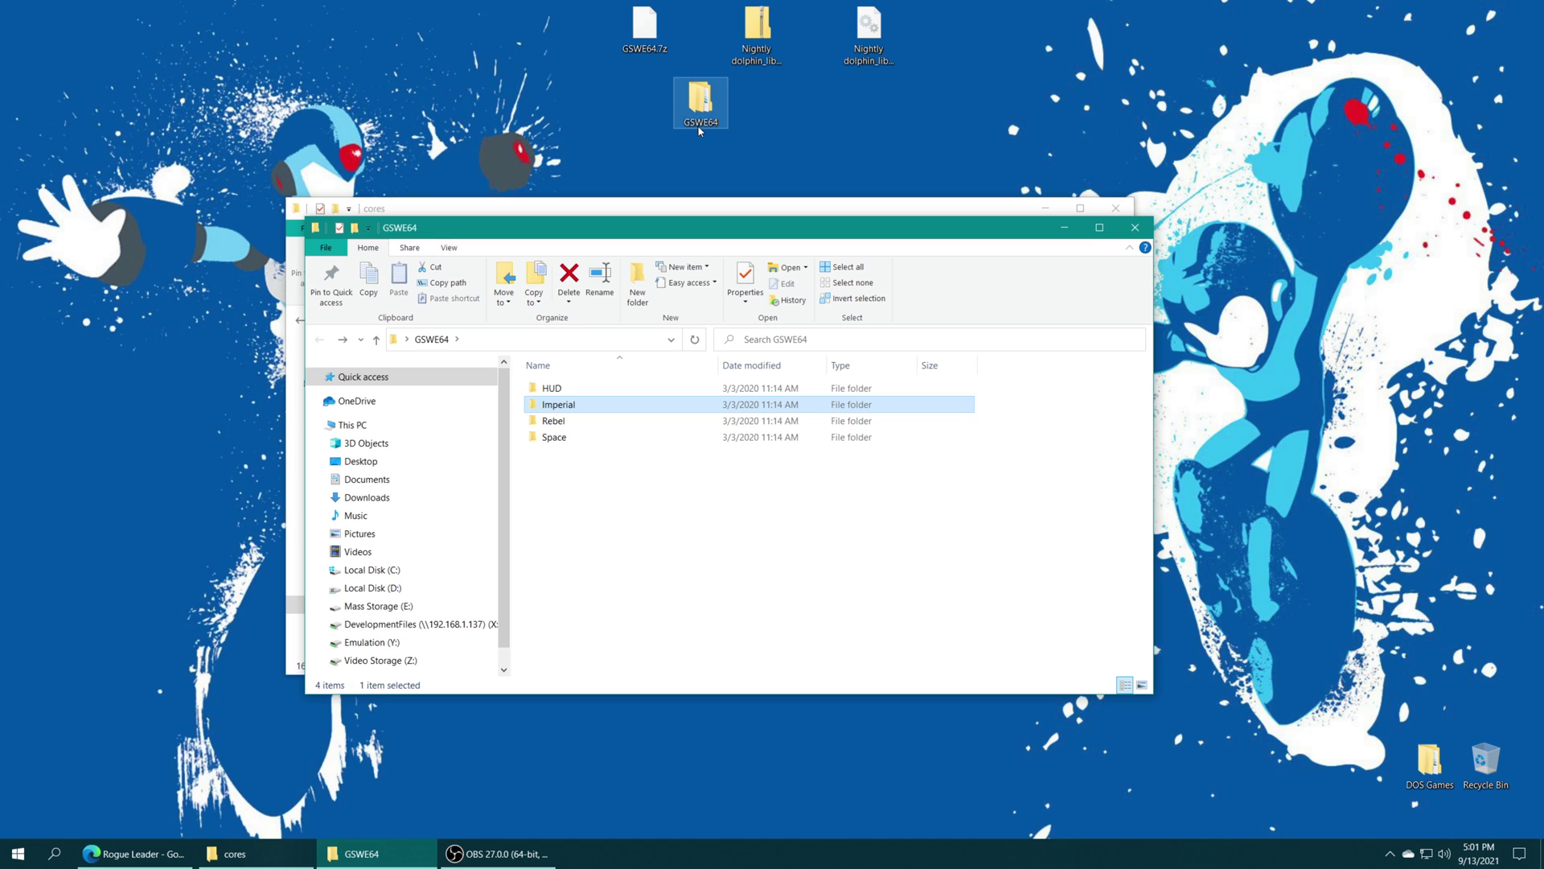
drag(609, 491, 632, 393)
key(alt+F4)
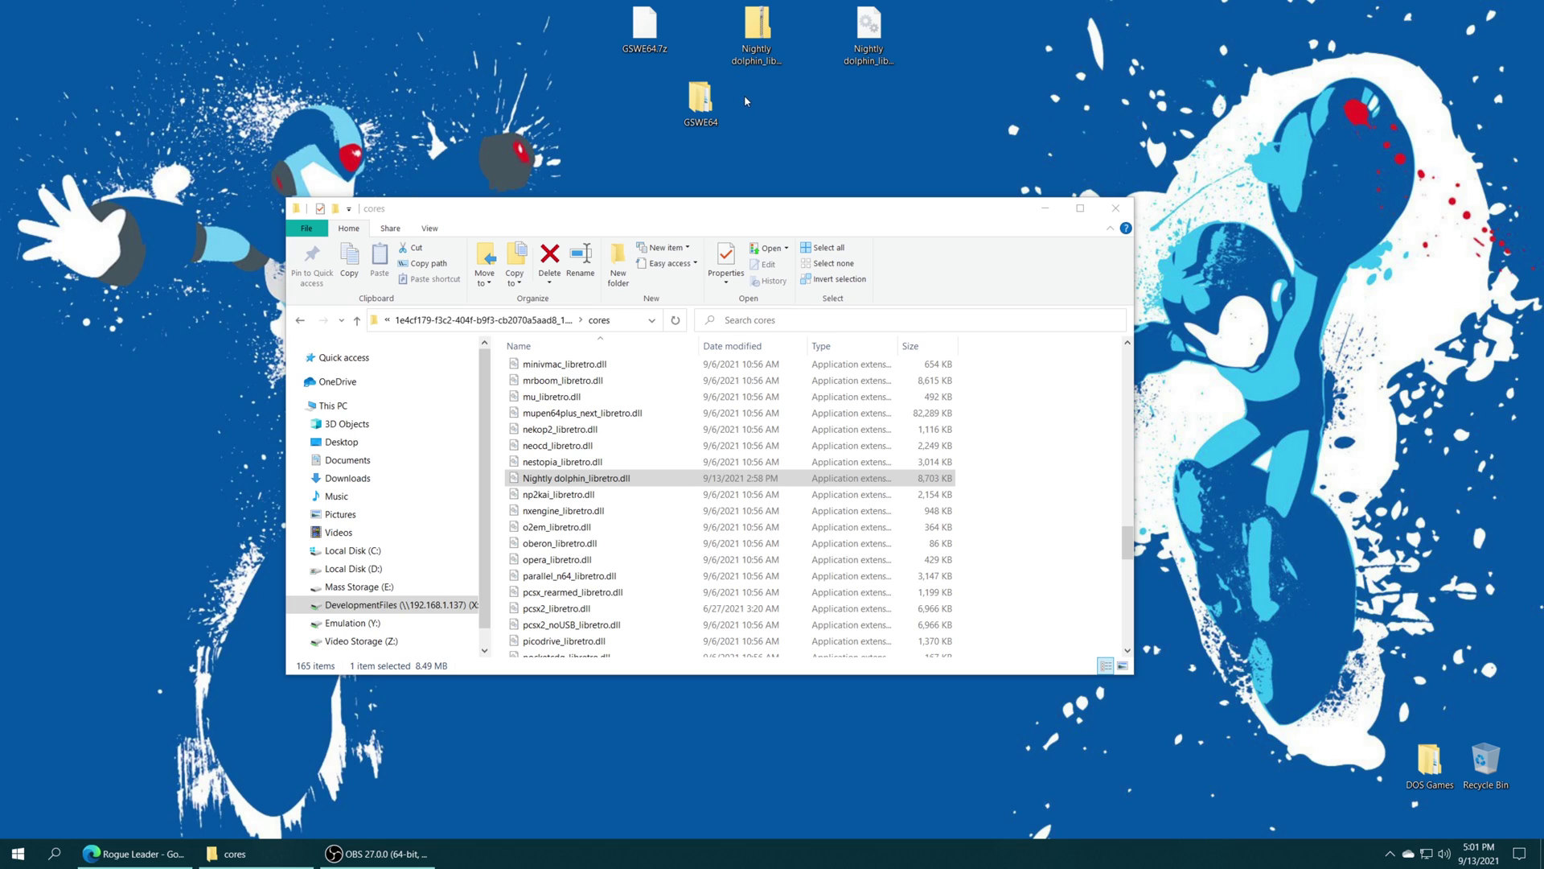
Copy the GSWE64 folder from the desktop into the first subfolder of Saves\User\Load in the 1.9.9.0_x64 package folder.
click(729, 219)
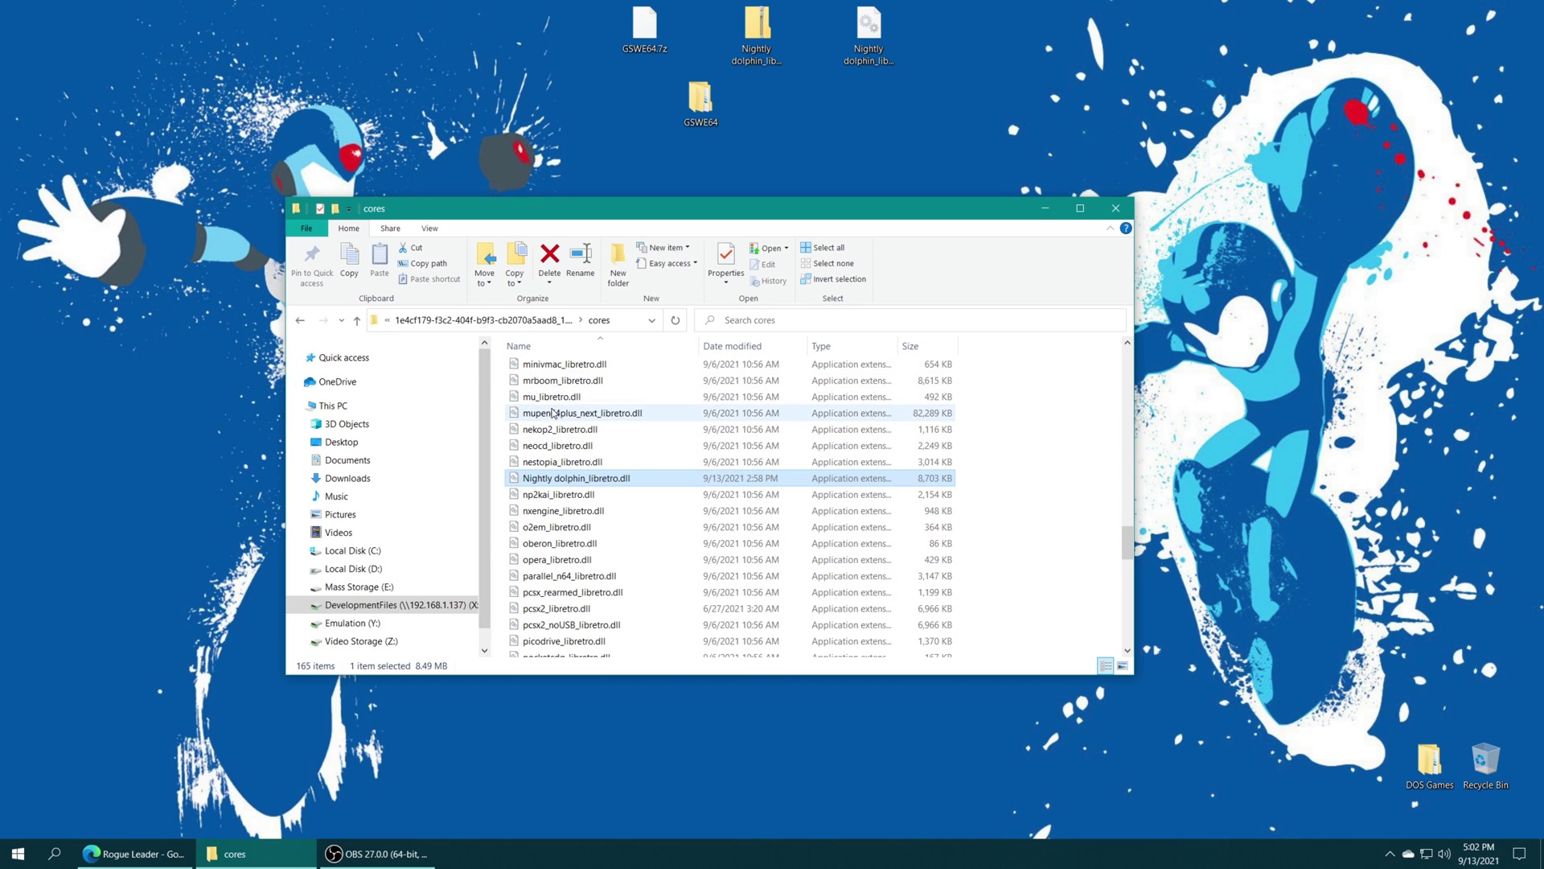
click(356, 320)
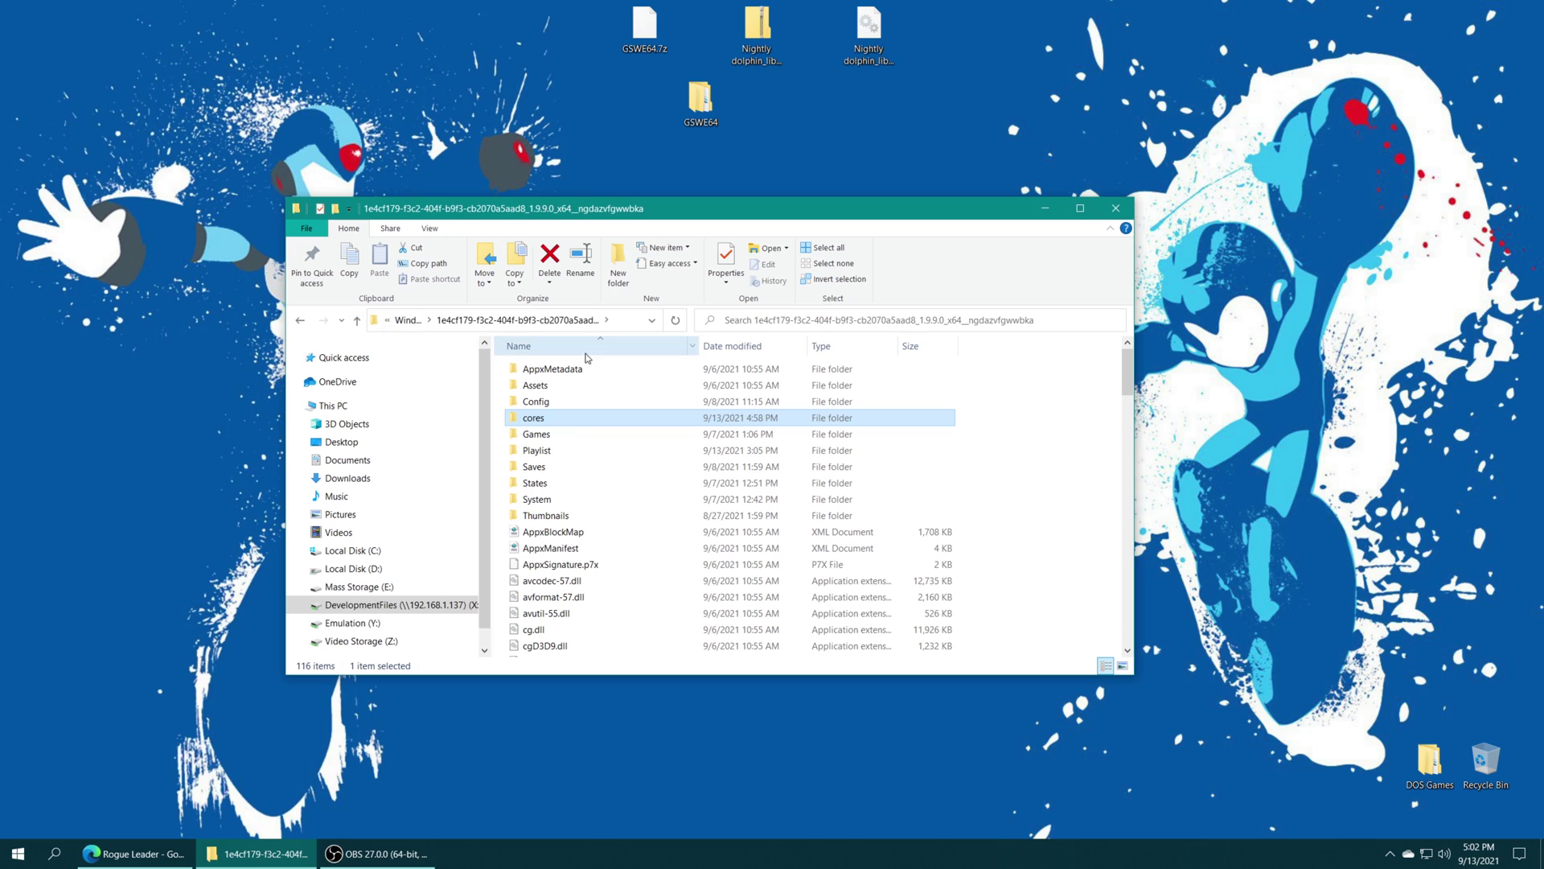
double_click(532, 468)
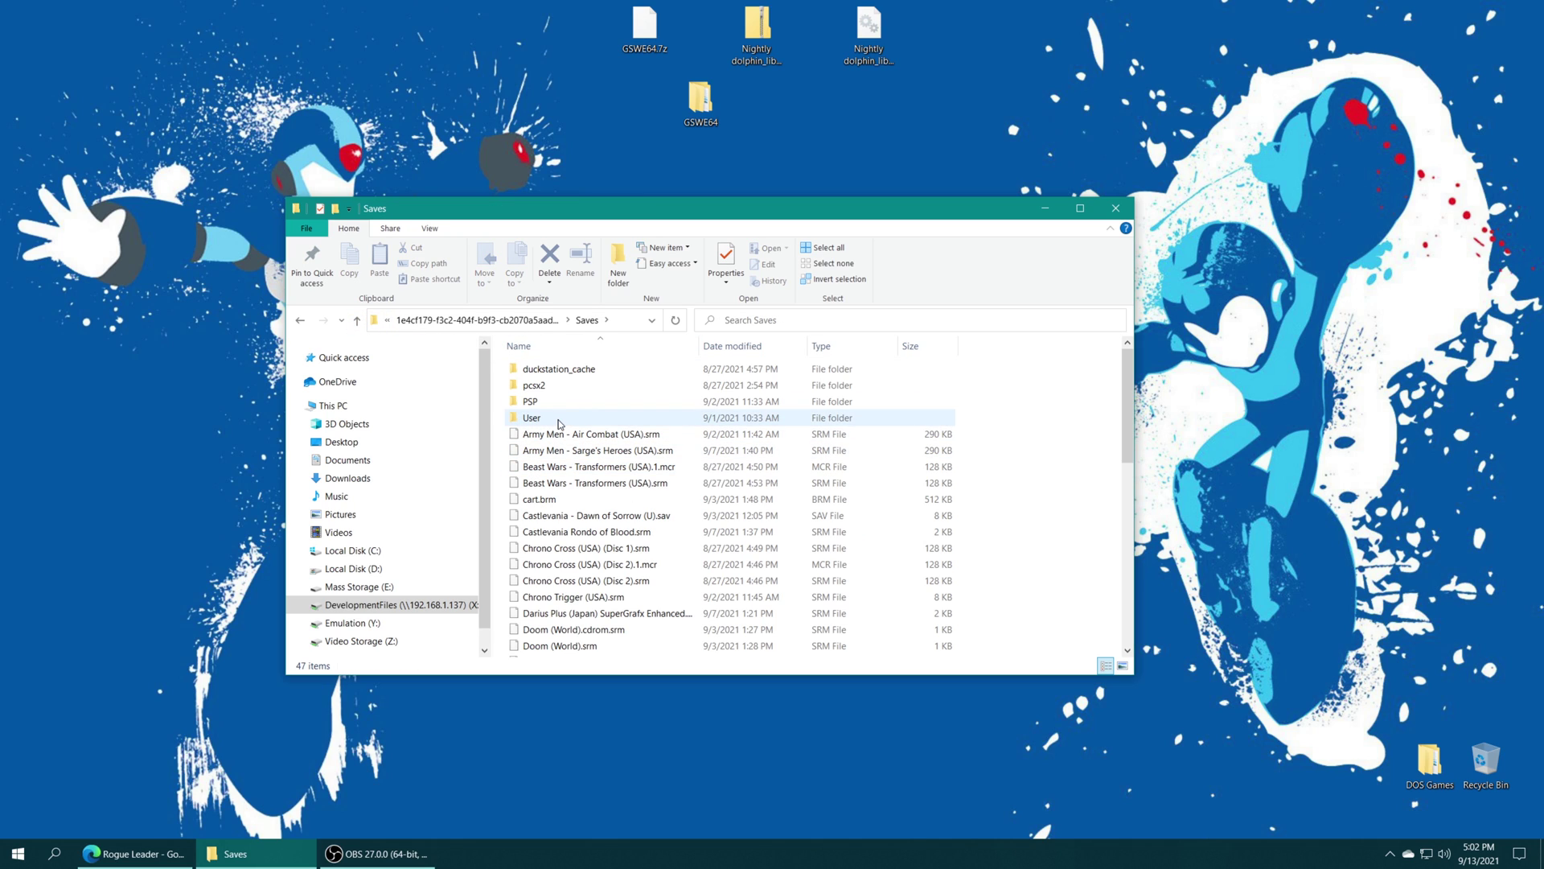
mouse_move(561, 419)
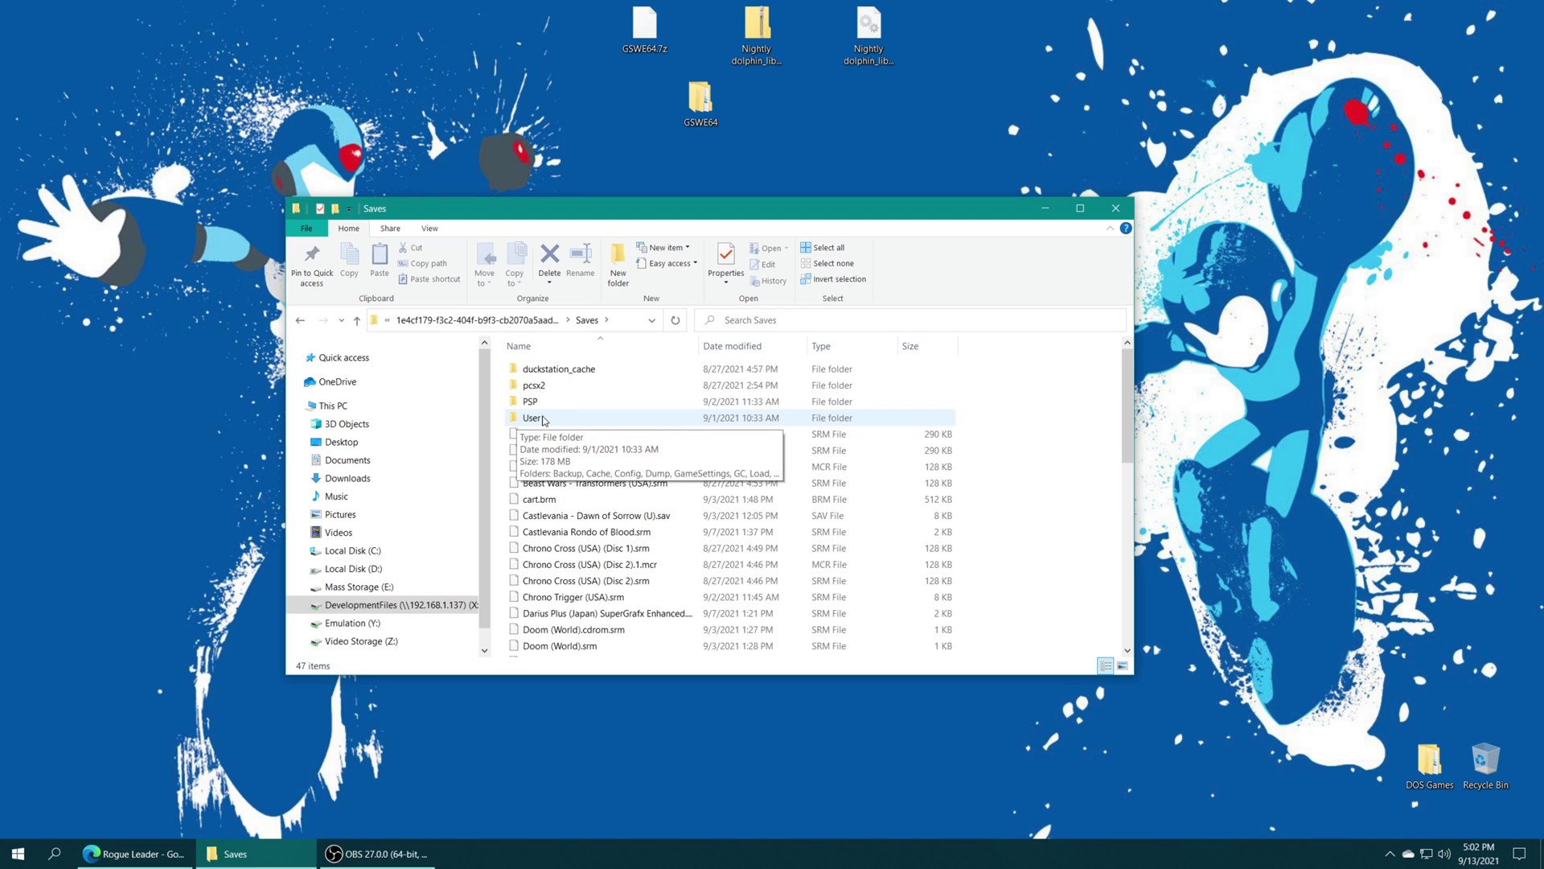
double_click(551, 421)
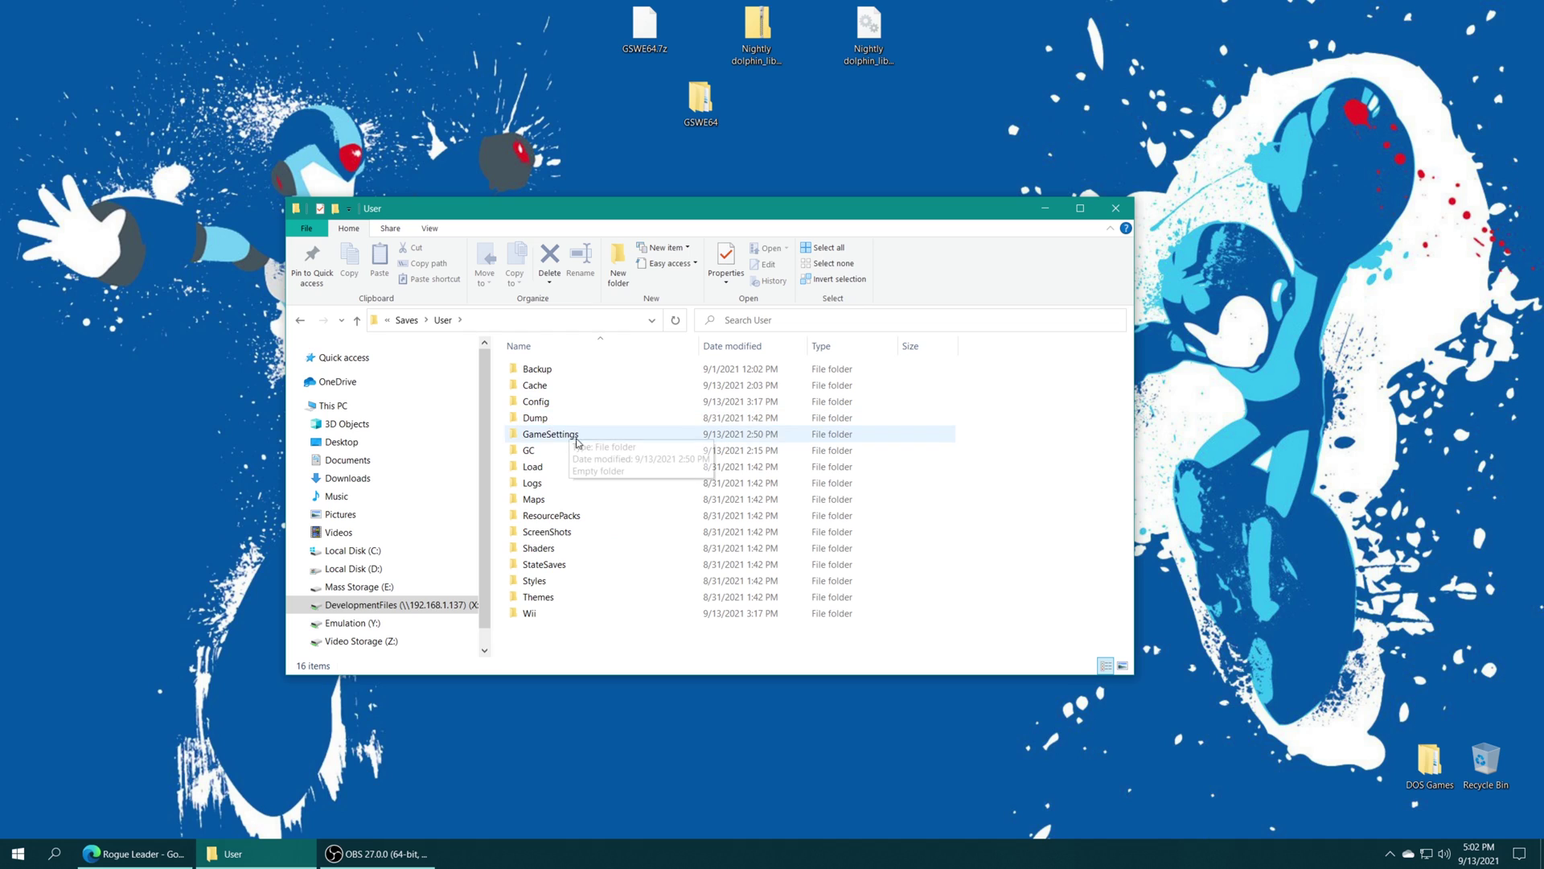
double_click(553, 469)
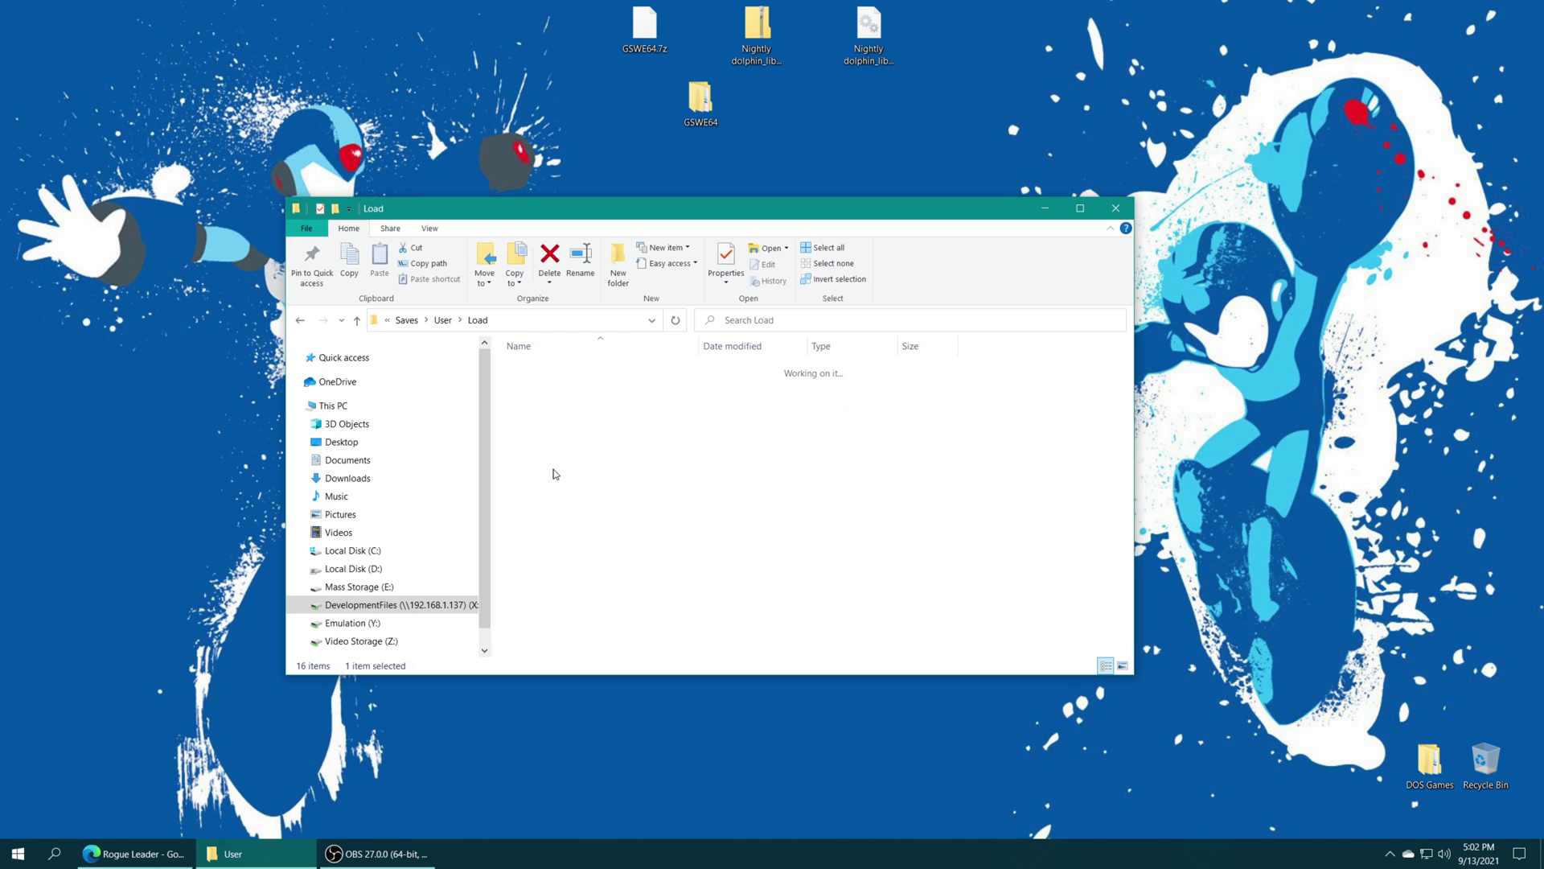
double_click(541, 369)
drag(701, 98, 725, 548)
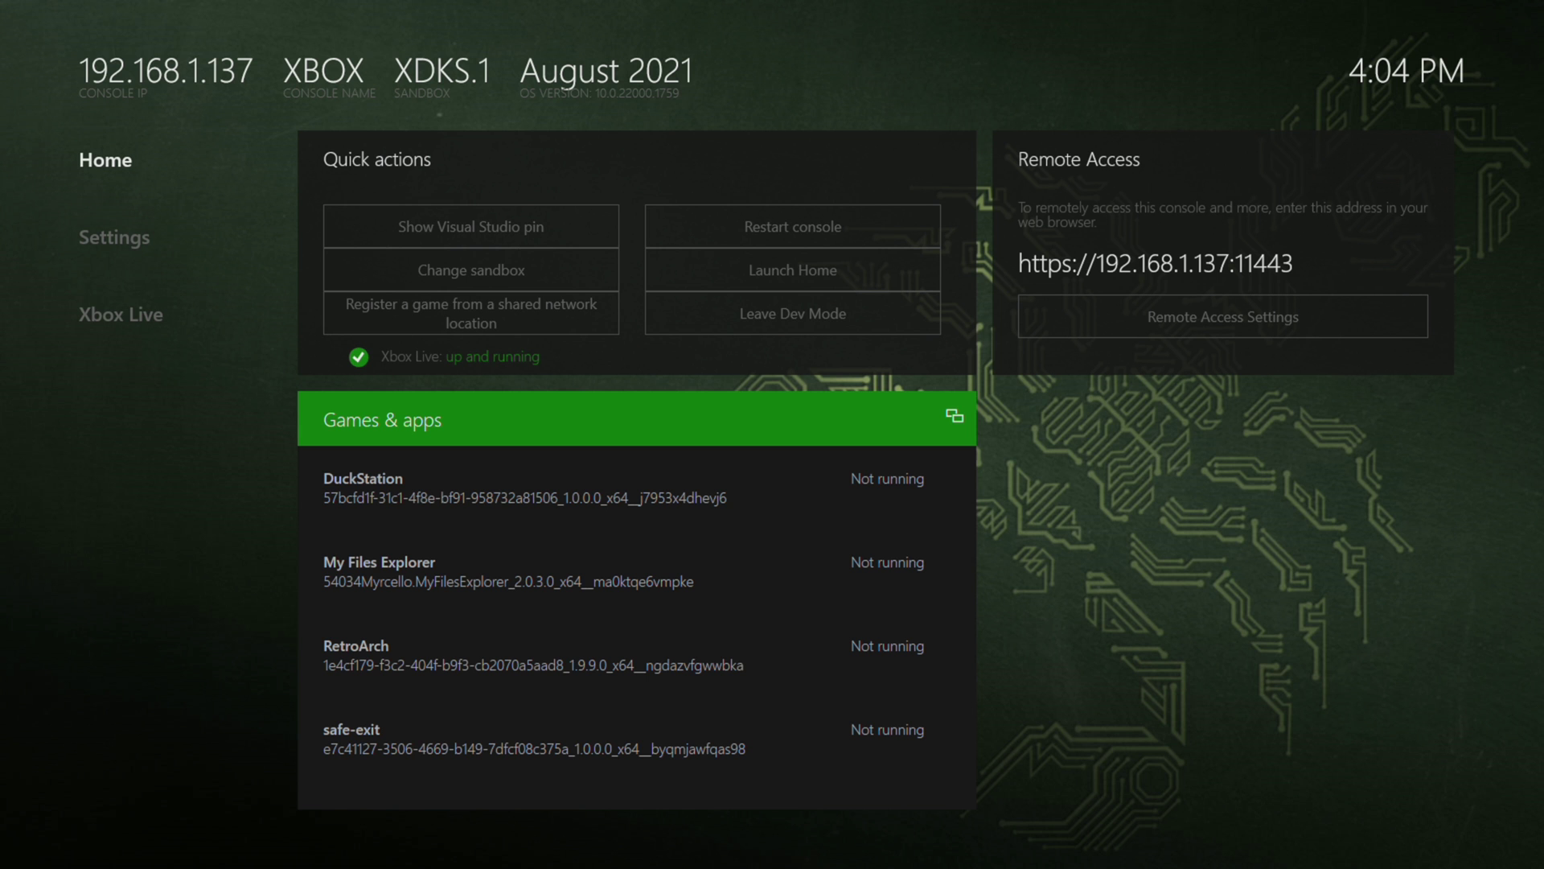
Switch to the Xbox Dev Mode home and launch RetroArch from the installed games and apps.
key(Down)
key(Down)
key(Down)
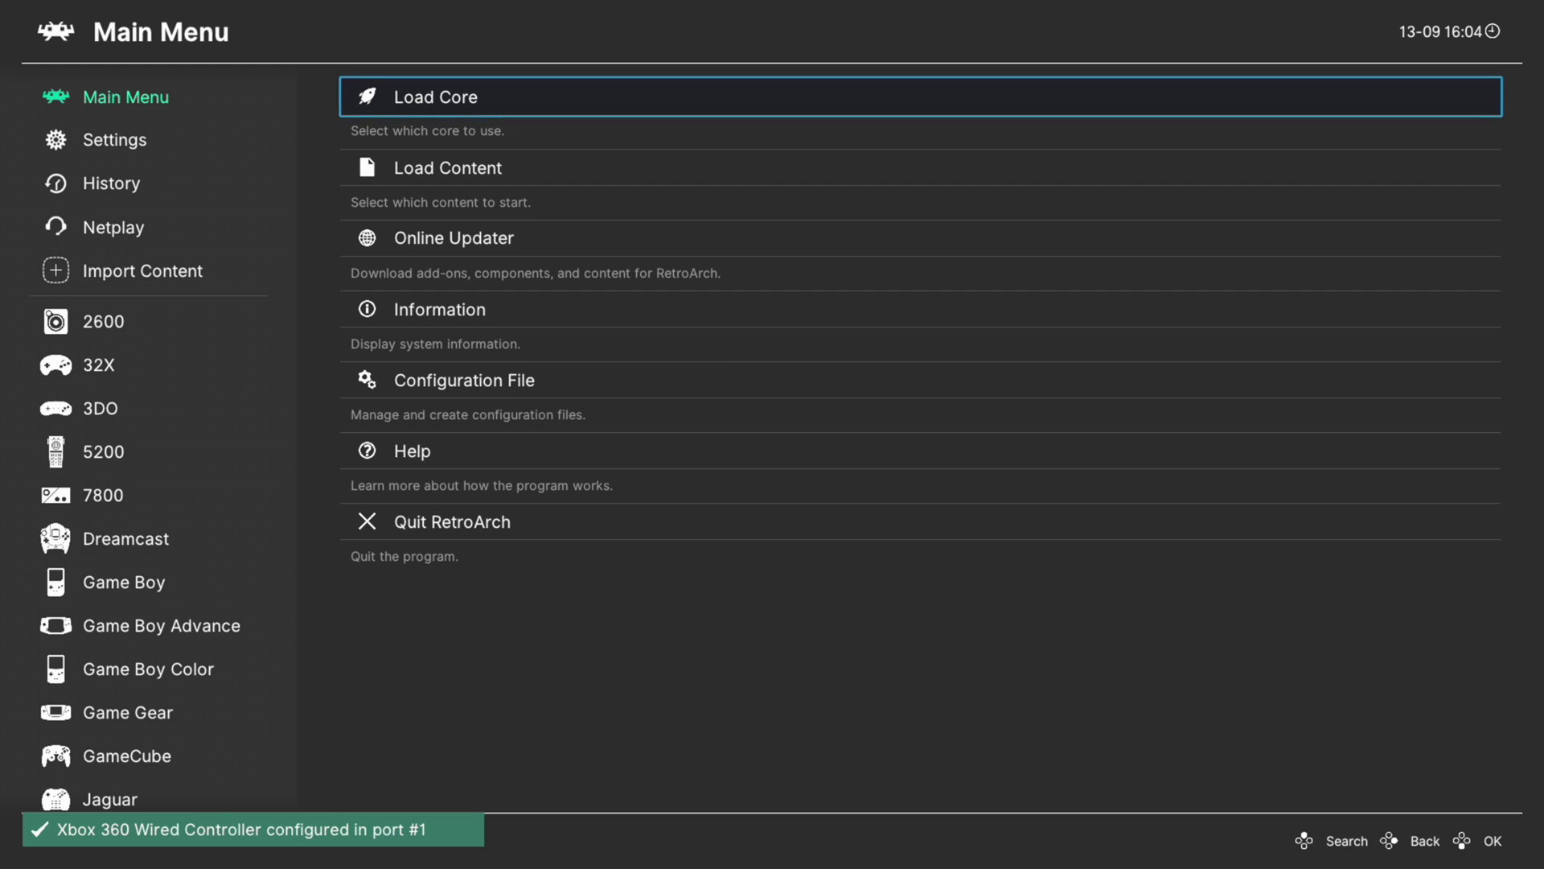
Launch Star Wars Rogue Leader [GSWE64] from the GameCube playlist and open its core options.
key(Left)
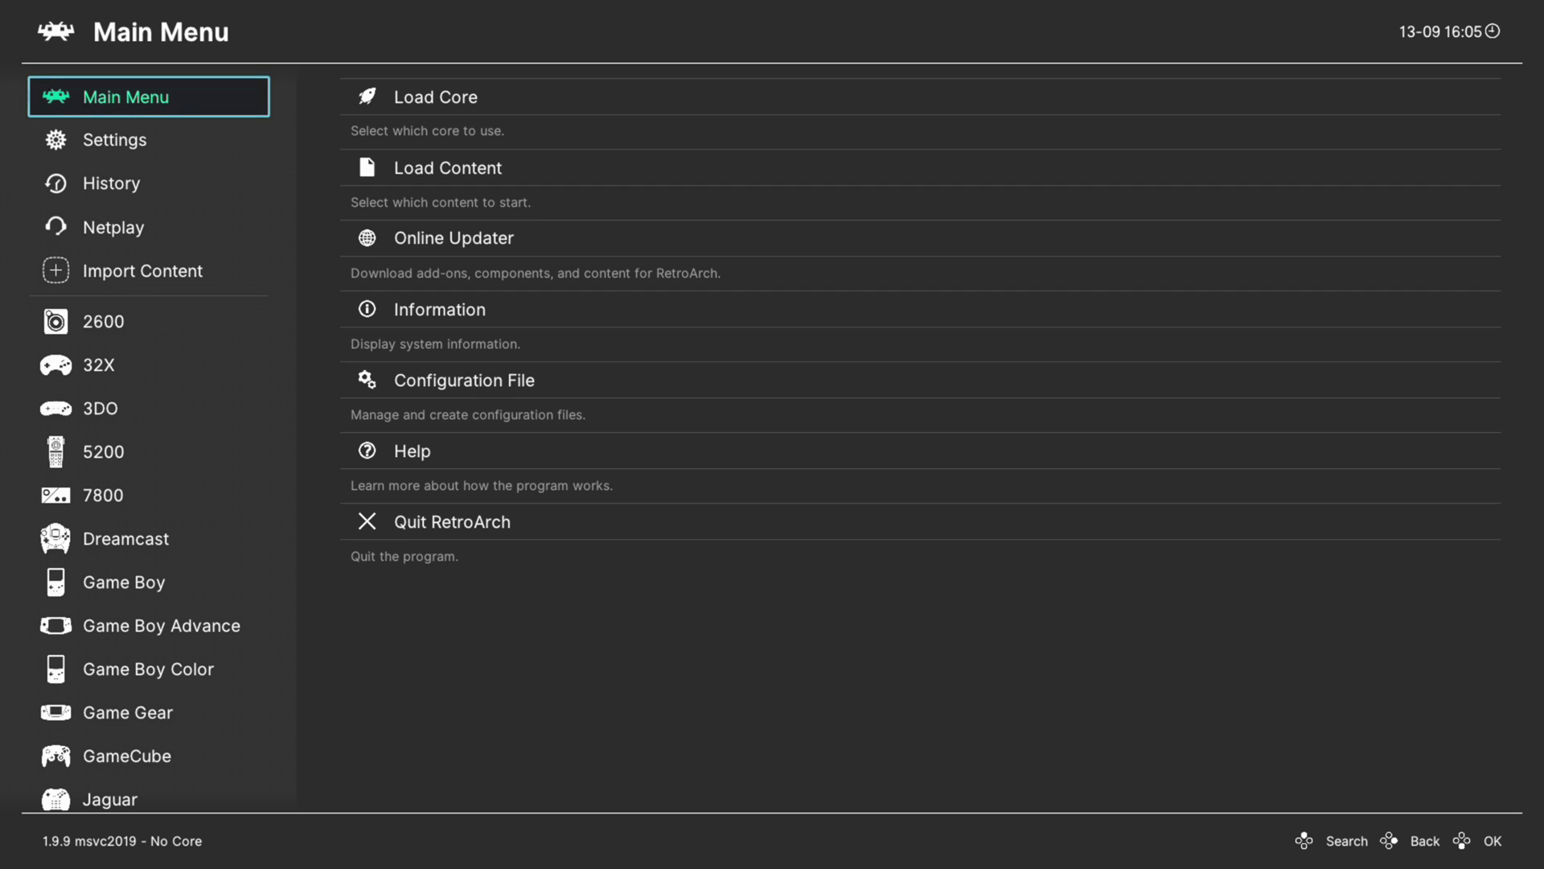
key(Down)
key(Down)
key(Down)
key(Down)
key(Down)
key(Down)
key(Down)
key(Down)
key(Down)
key(Down)
key(Down)
key(Down)
key(Down)
key(Down)
key(Down)
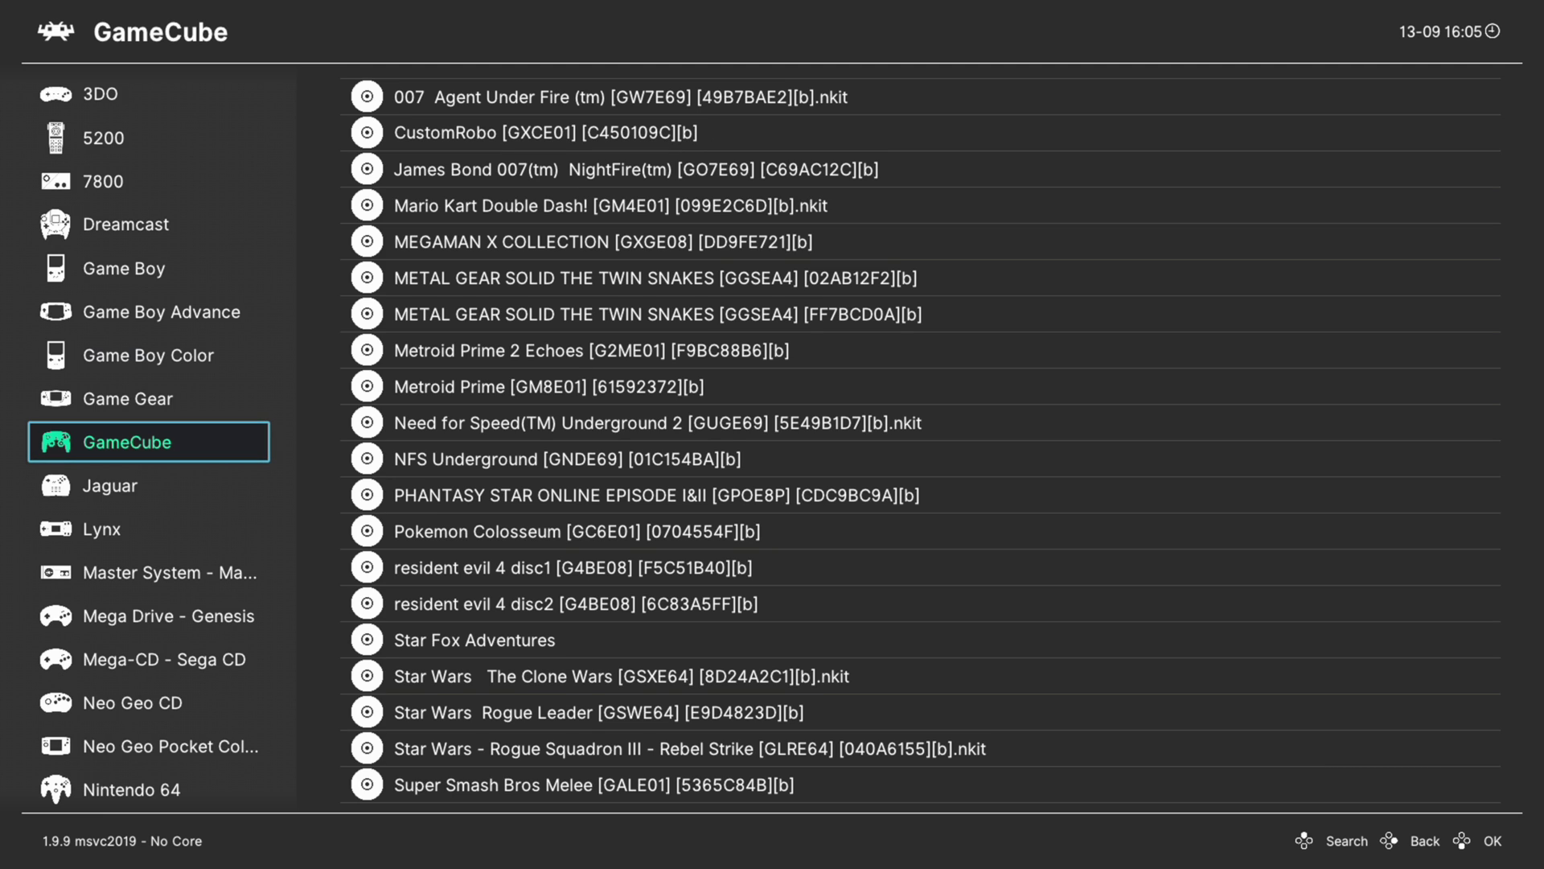
key(Right)
key(Down)
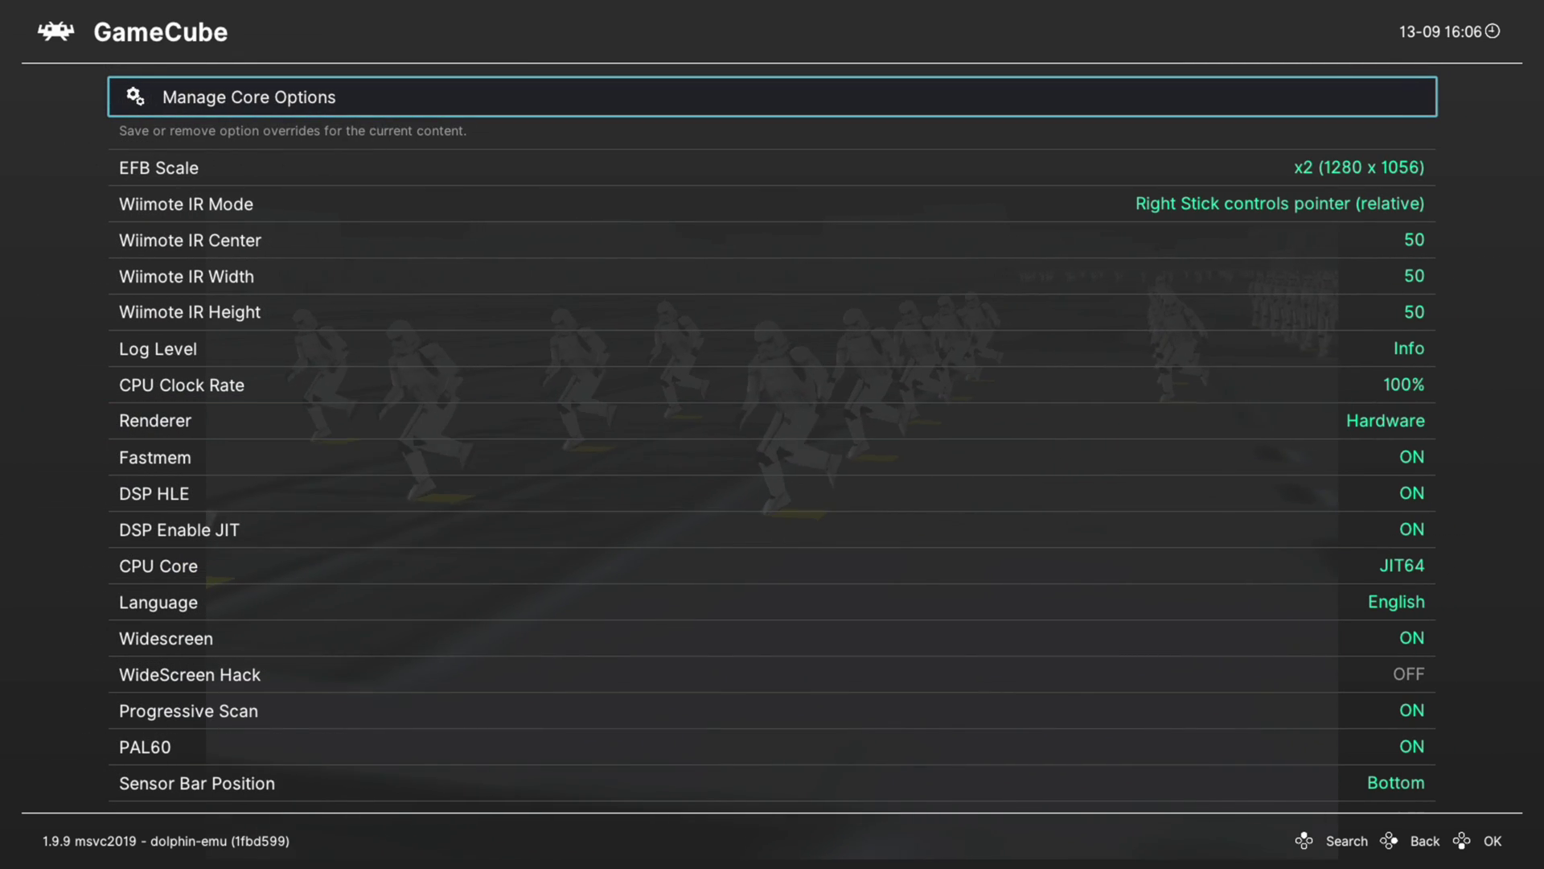
Examine the core options through to the Load Custom Textures setting.
key(Down)
key(Down)
key(Down)
key(Down)
key(Down)
key(Down)
key(Down)
key(Down)
key(Down)
key(Down)
key(Down)
key(Down)
key(Down)
key(Down)
key(Down)
key(Down)
key(Down)
key(Down)
key(Down)
key(Down)
key(Down)
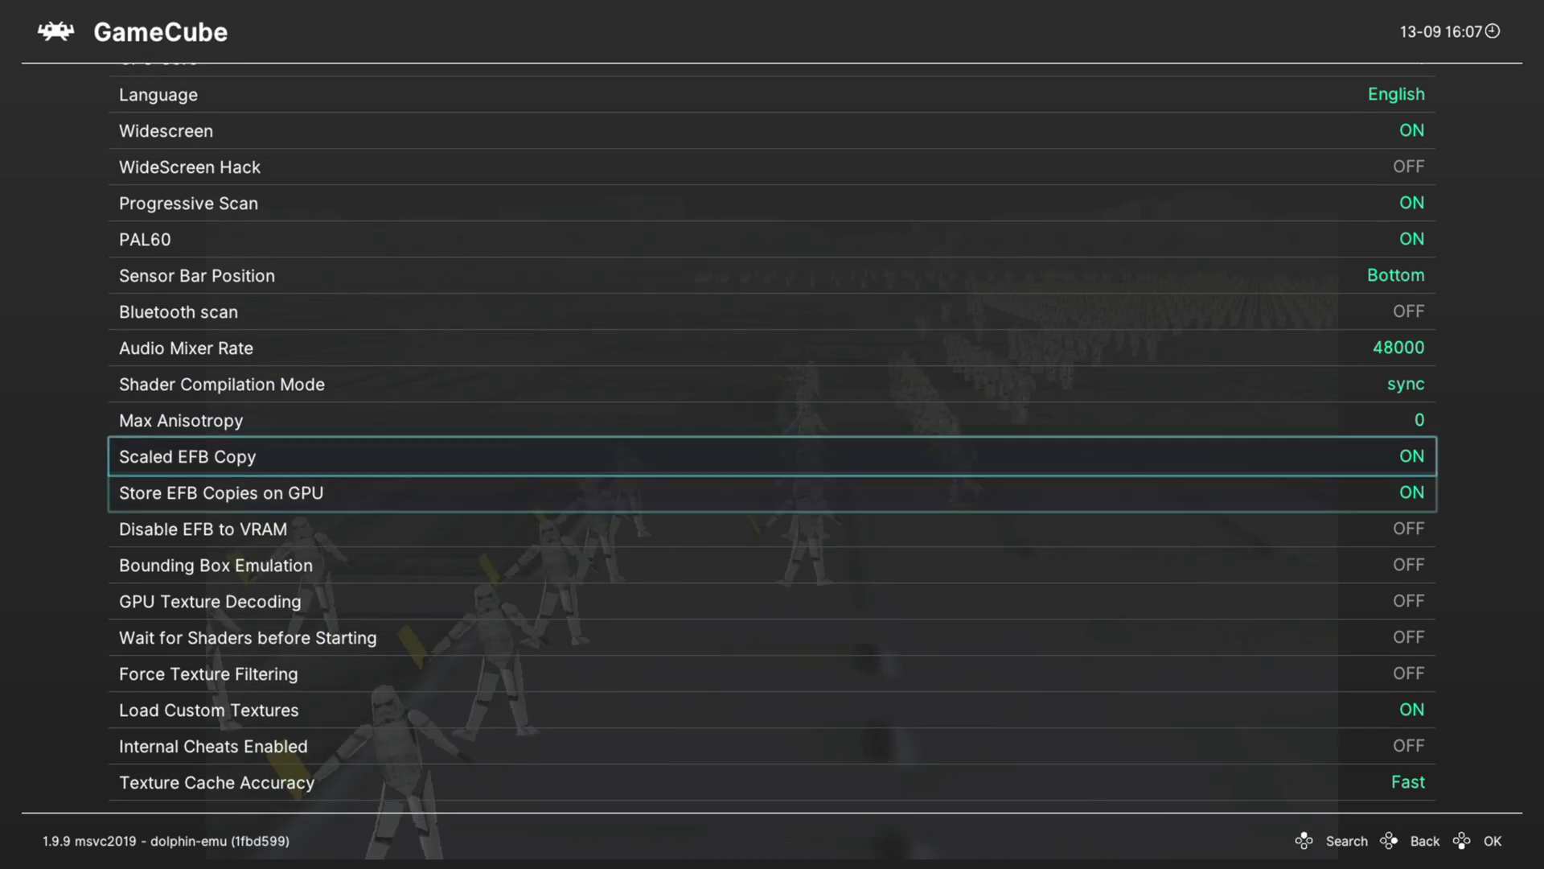
key(Down)
key(Down)
key(Down)
key(Down)
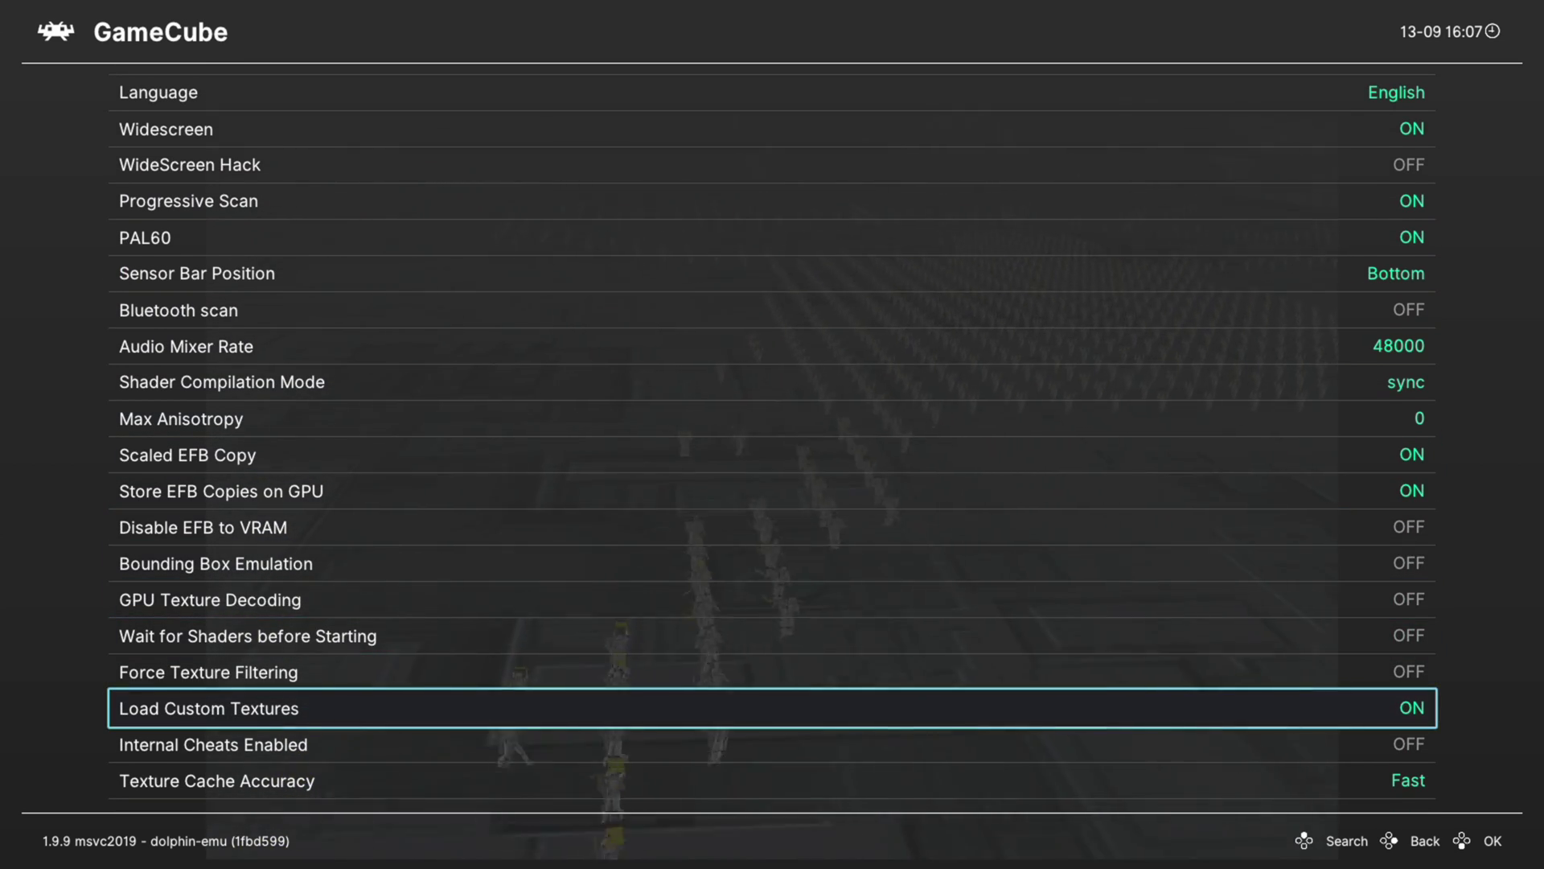
Leave the core options and close the running Star Wars Rogue Leader content.
key(BackSpace)
key(Up)
key(Up)
key(Up)
key(Up)
key(Up)
key(Up)
key(Up)
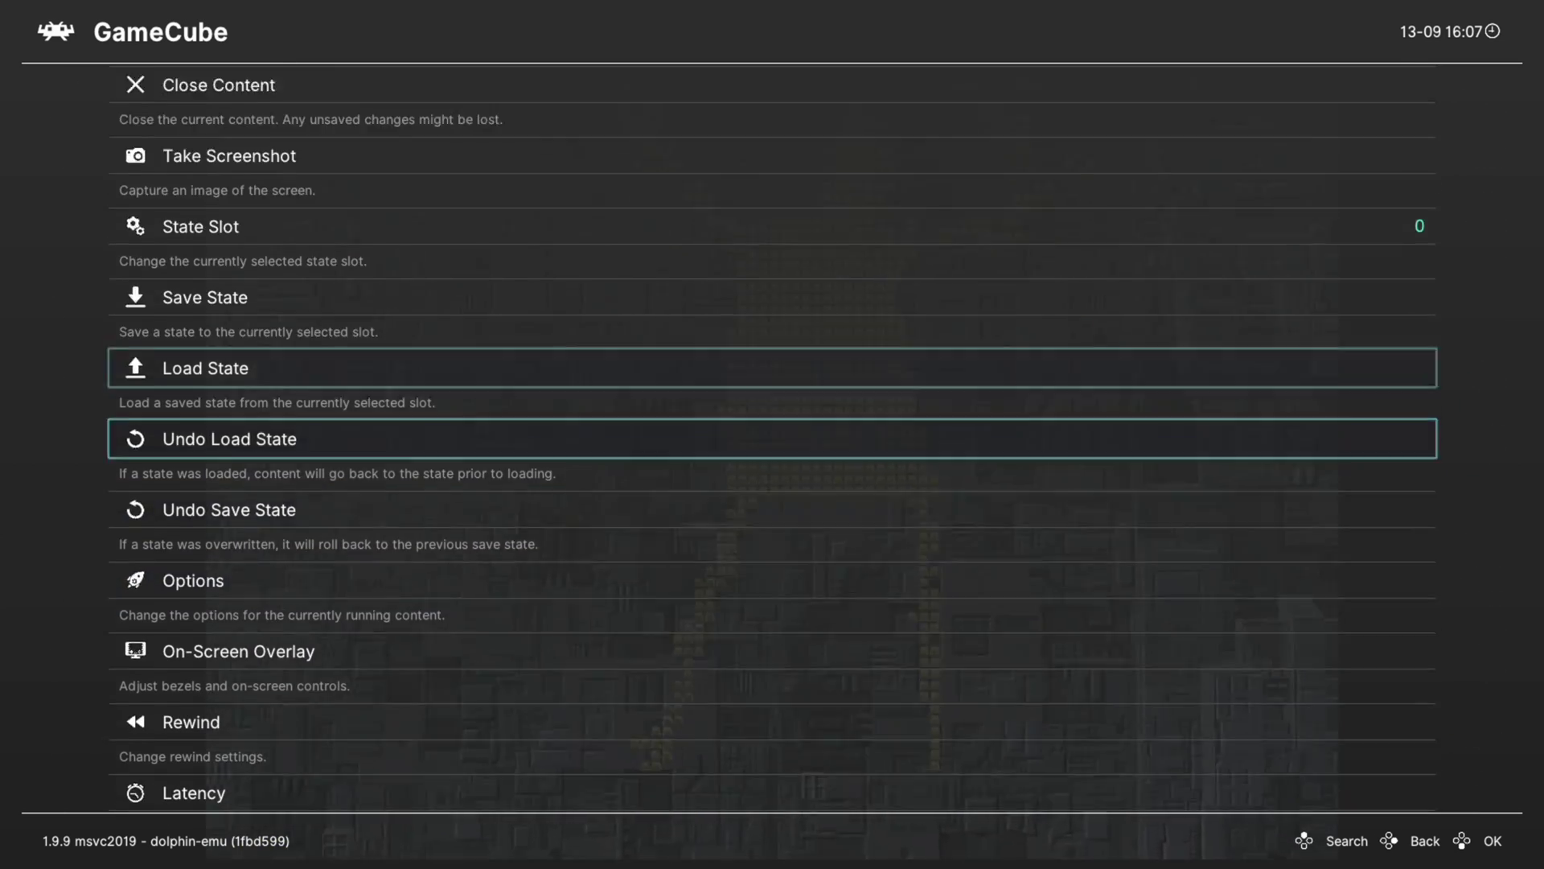
key(Return)
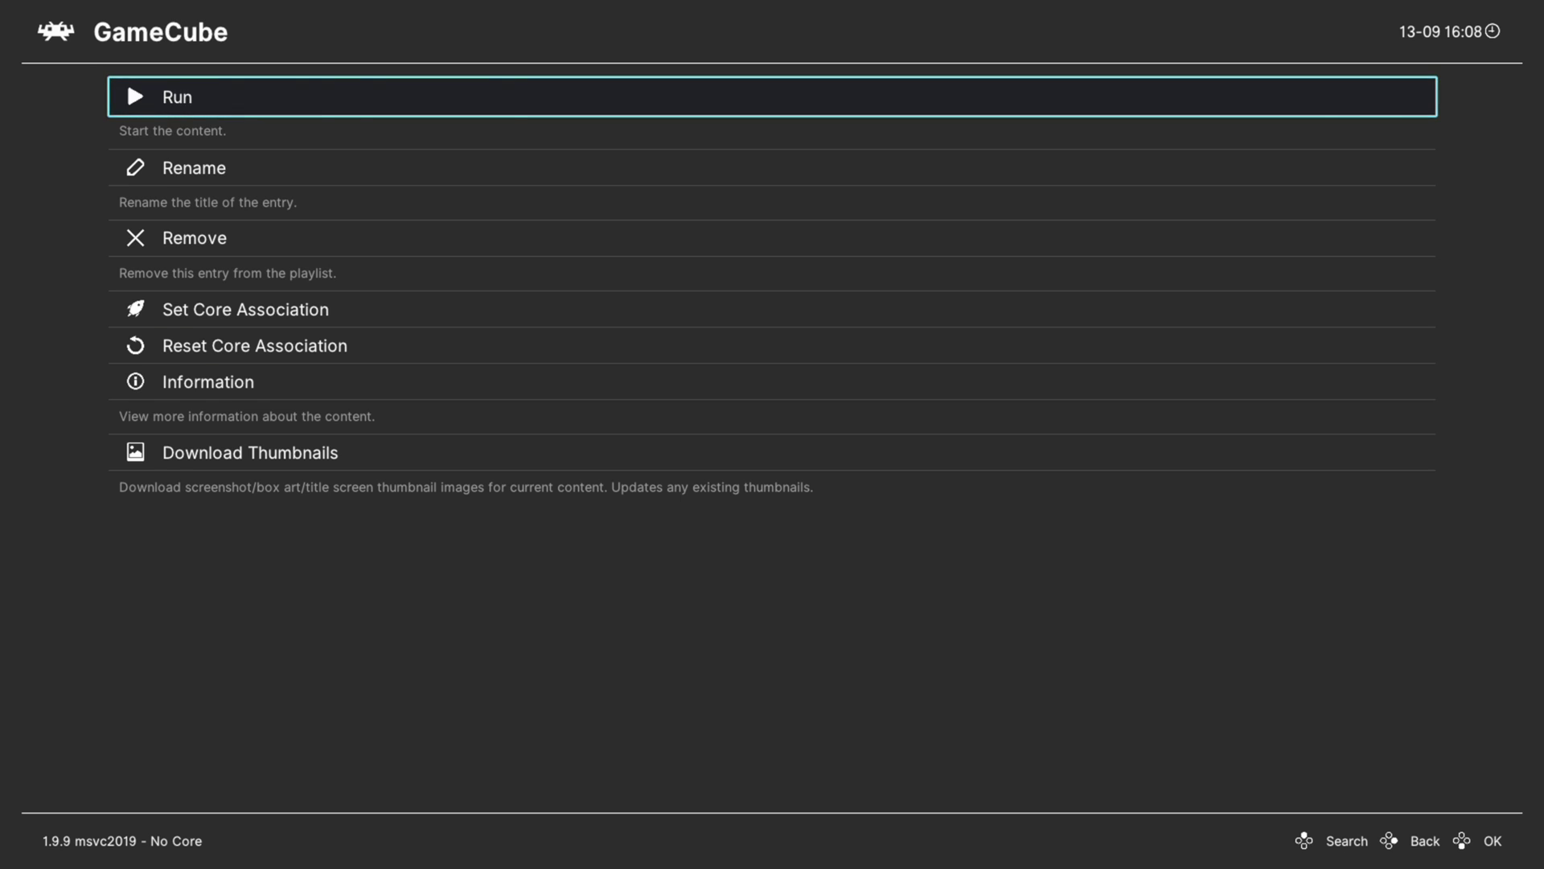
Return to the GameCube playlist and look through its game entries.
key(BackSpace)
key(BackSpace)
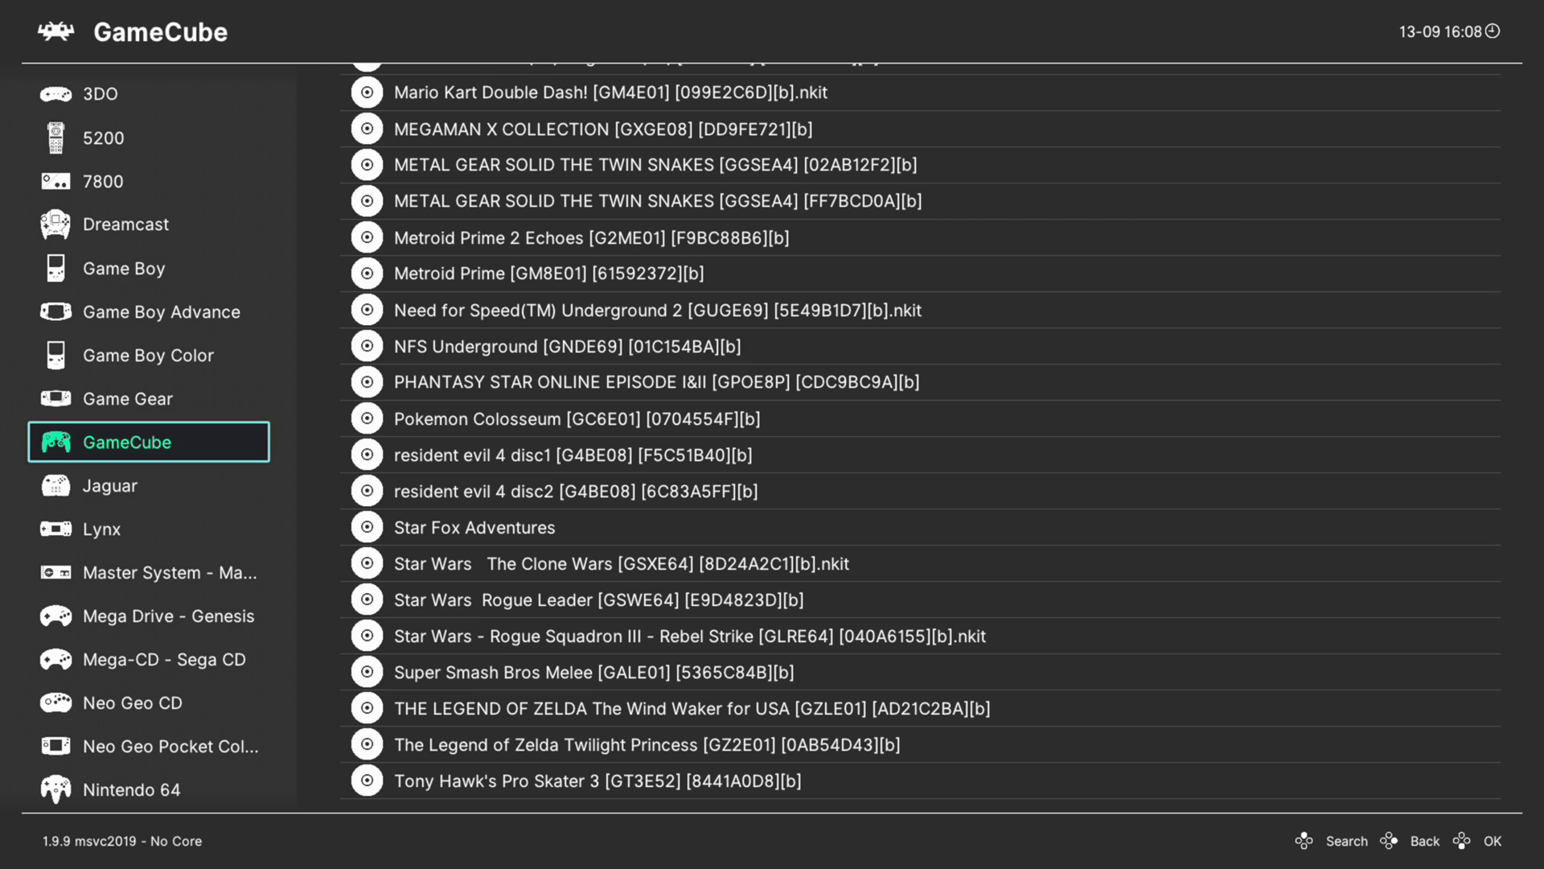
key(Right)
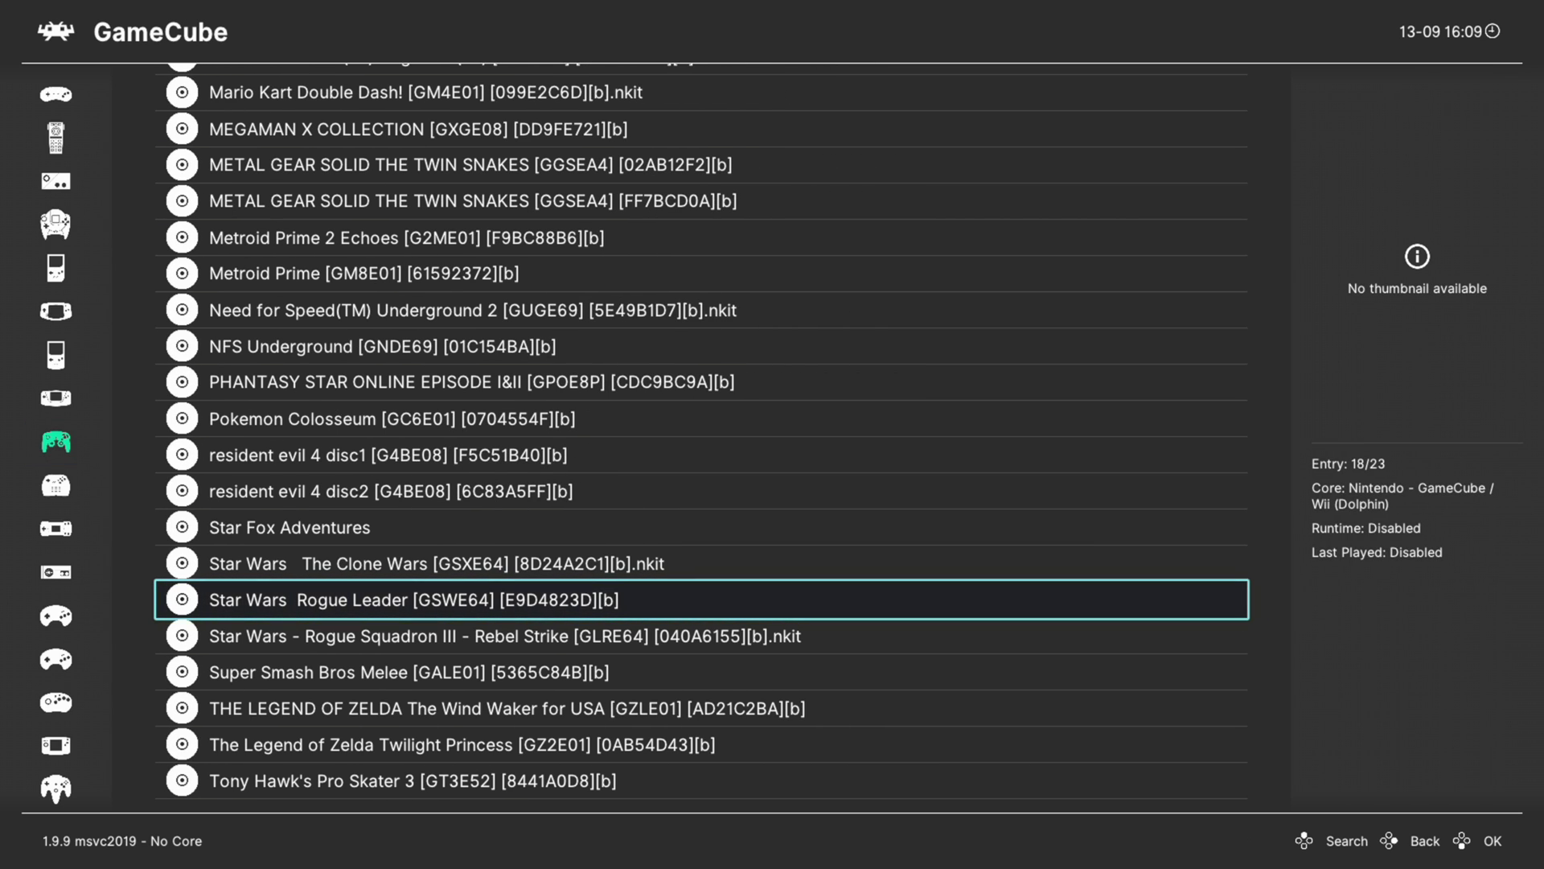
key(Up)
key(Up)
key(Up)
key(Up)
key(Up)
key(Up)
key(Up)
key(Up)
key(Up)
key(Up)
key(Up)
key(Up)
key(Up)
key(Up)
key(Up)
key(Up)
key(Down)
key(Down)
key(Down)
key(Down)
key(Down)
key(Down)
key(Down)
key(Down)
key(Down)
key(Down)
key(Down)
key(Down)
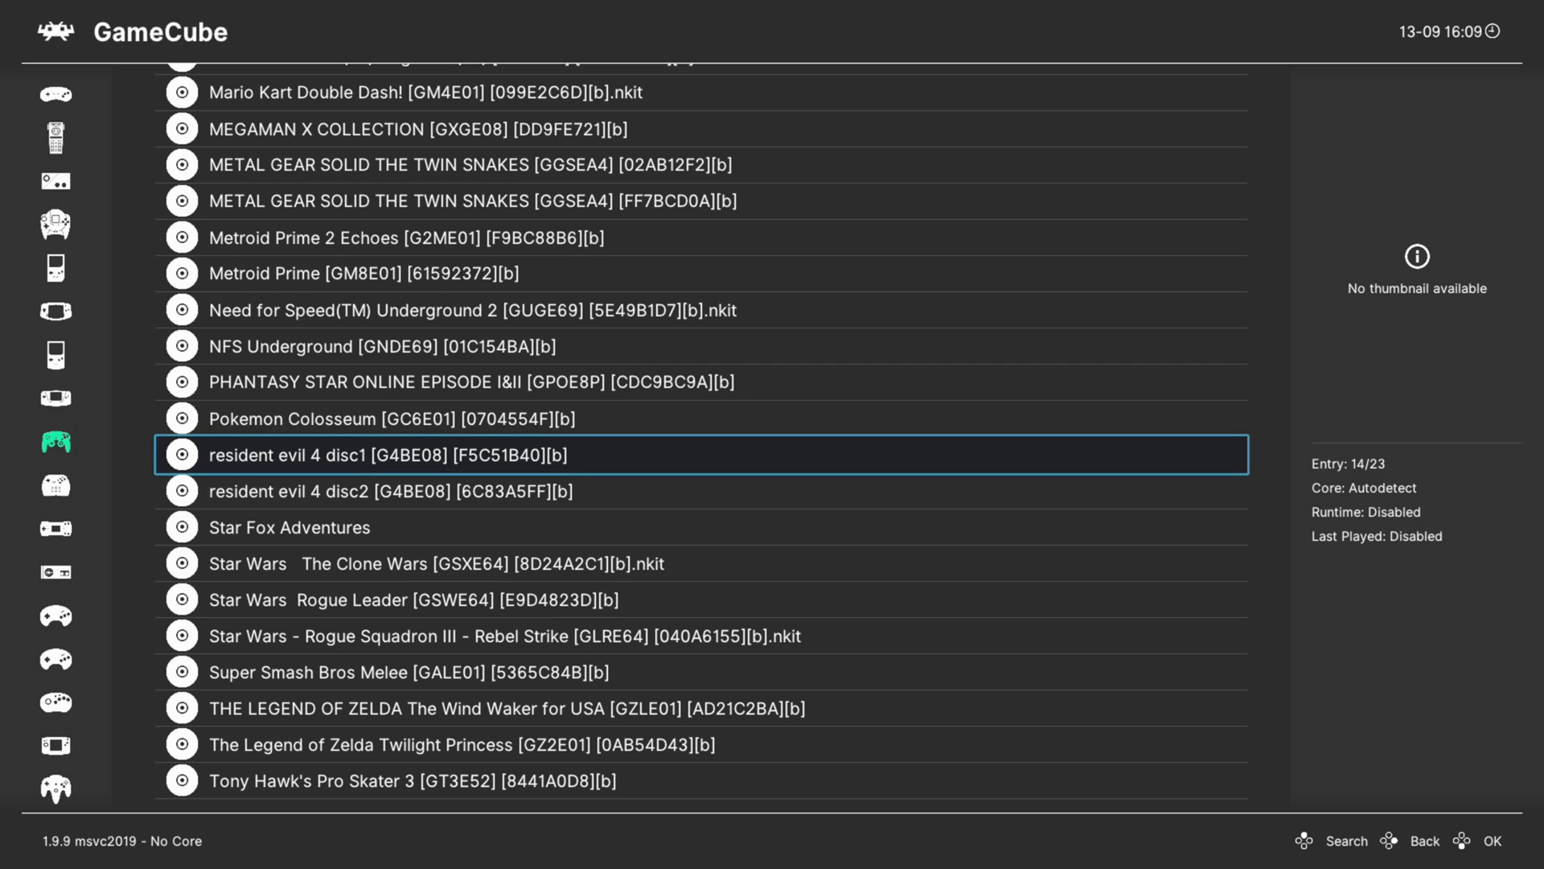
Remove the Star Wars Rogue Leader [GSWE64] entry from the GameCube playlist.
key(Down)
key(Down)
key(Down)
key(Down)
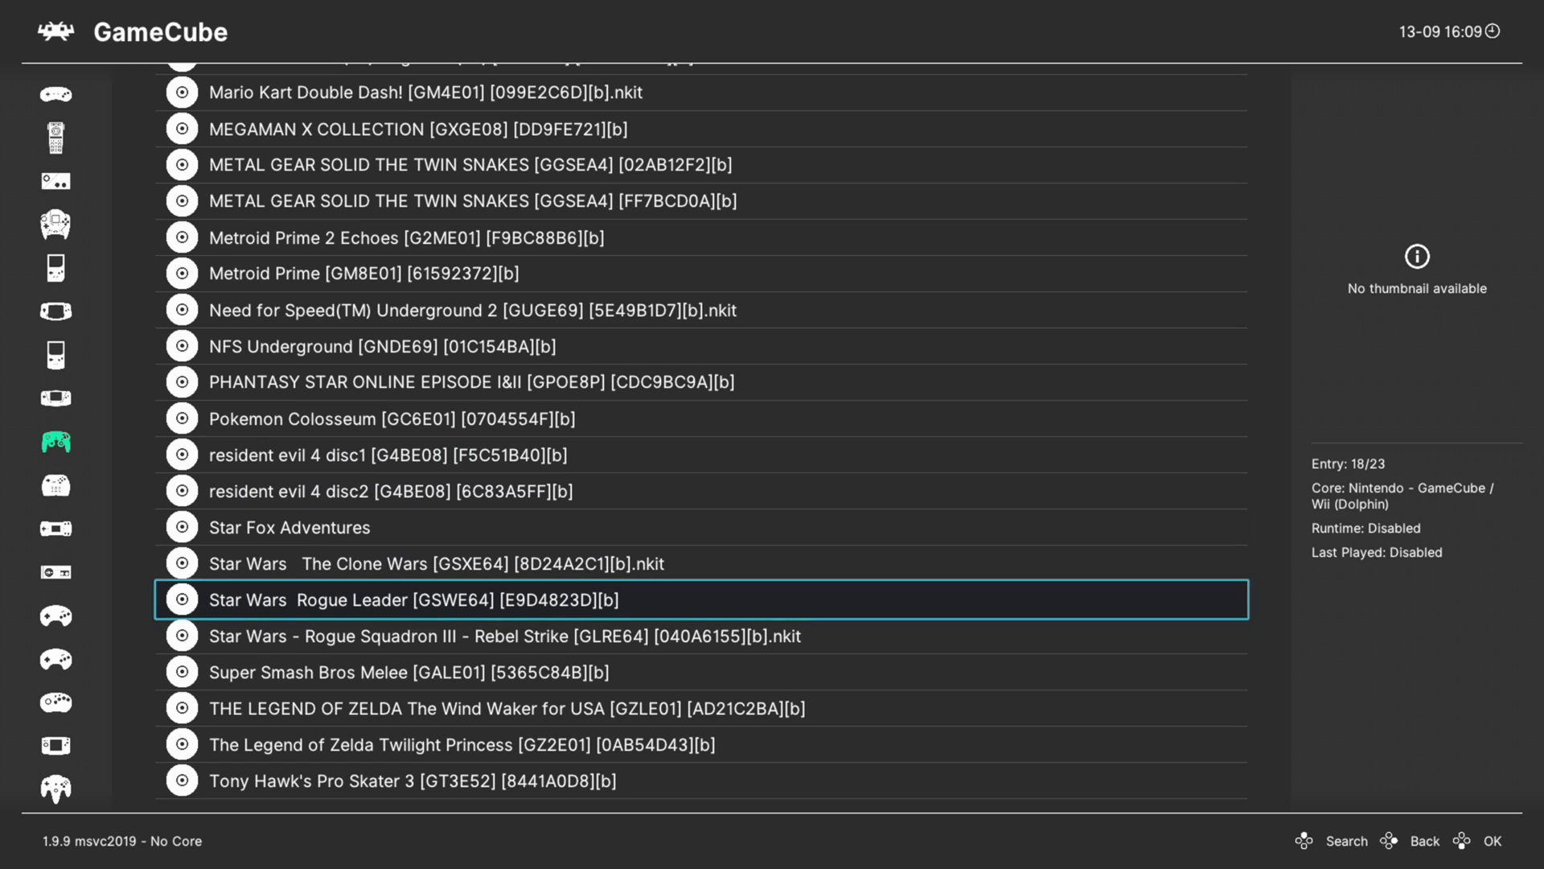
key(Return)
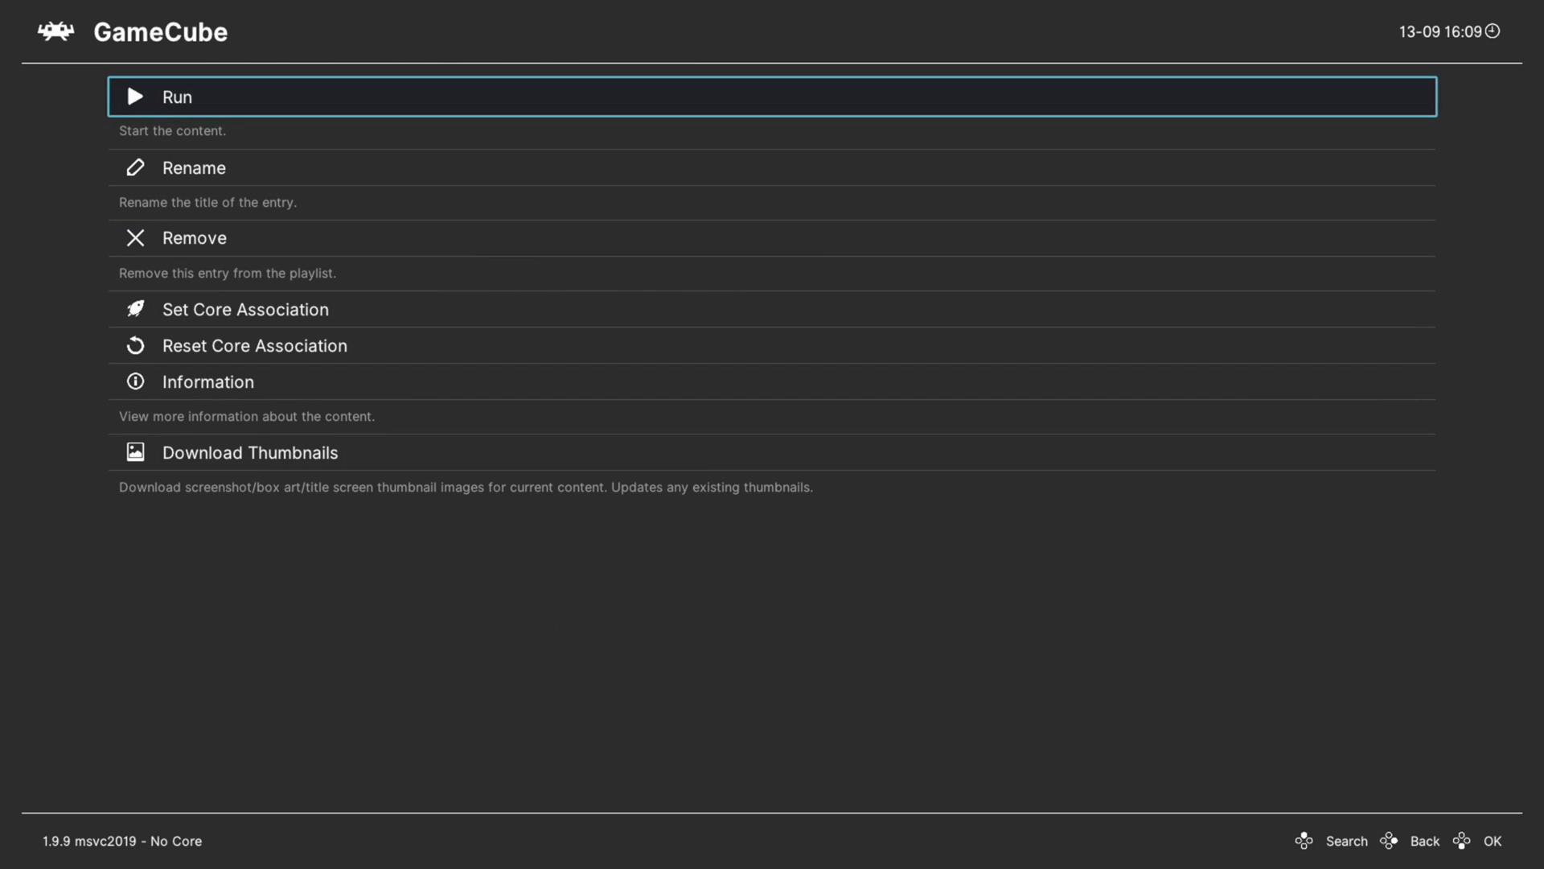
key(Down)
key(Down)
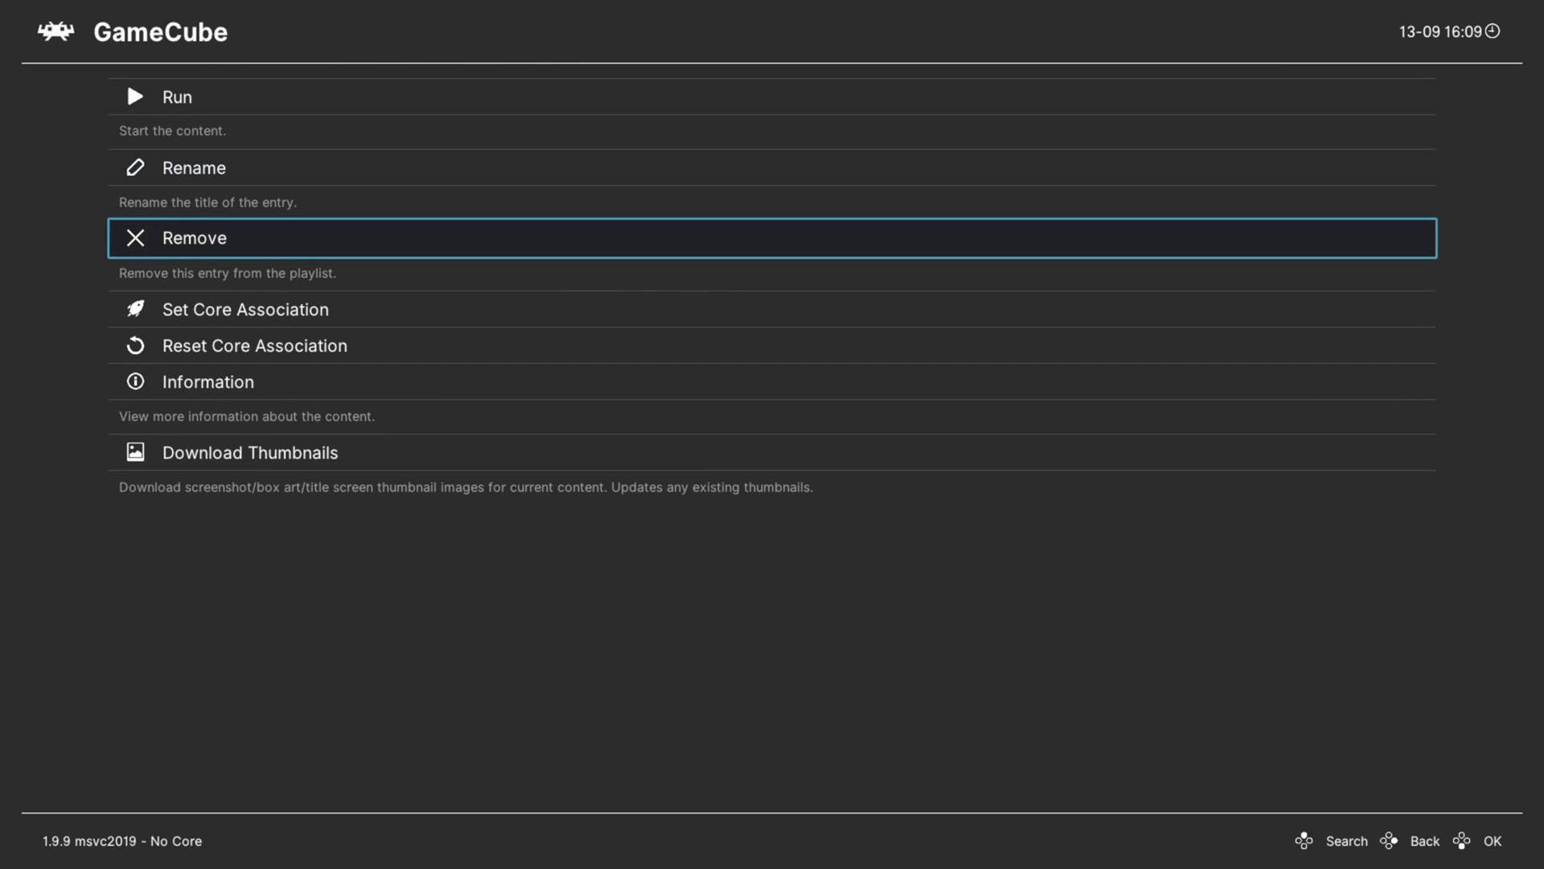
key(Return)
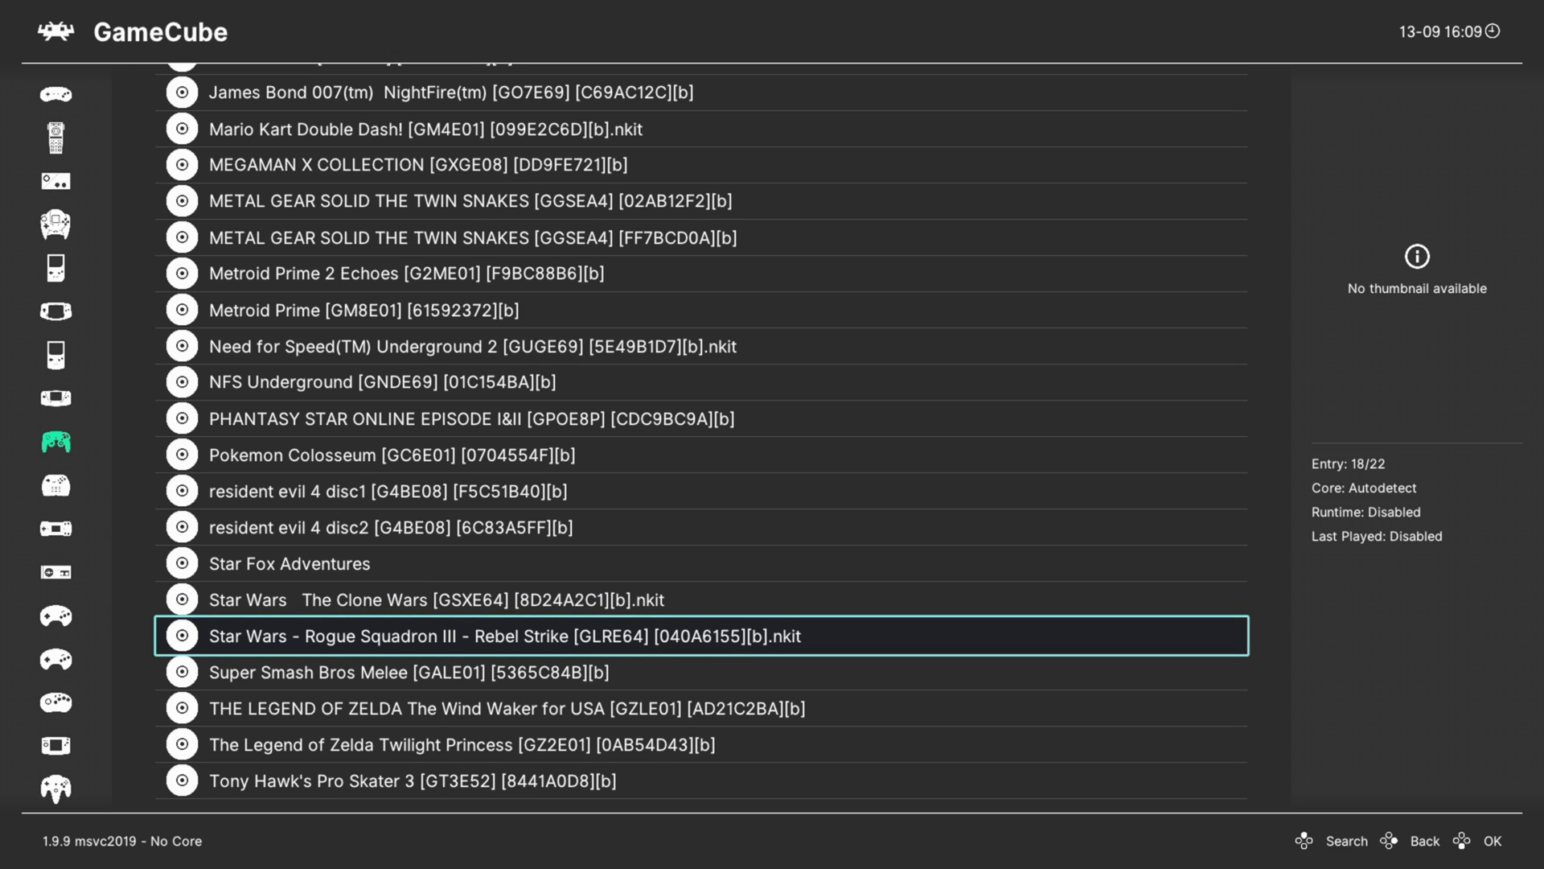
Examine the Remove option for The Legend of Zelda - A Link to the Past in the Wii (Digital) playlist, leaving the entry in place.
key(Left)
key(Down)
key(Down)
key(Down)
key(Down)
key(Down)
key(Down)
key(Down)
key(Down)
key(Down)
key(Down)
key(Down)
key(Down)
key(Down)
key(Down)
key(Down)
key(Down)
key(Down)
key(Down)
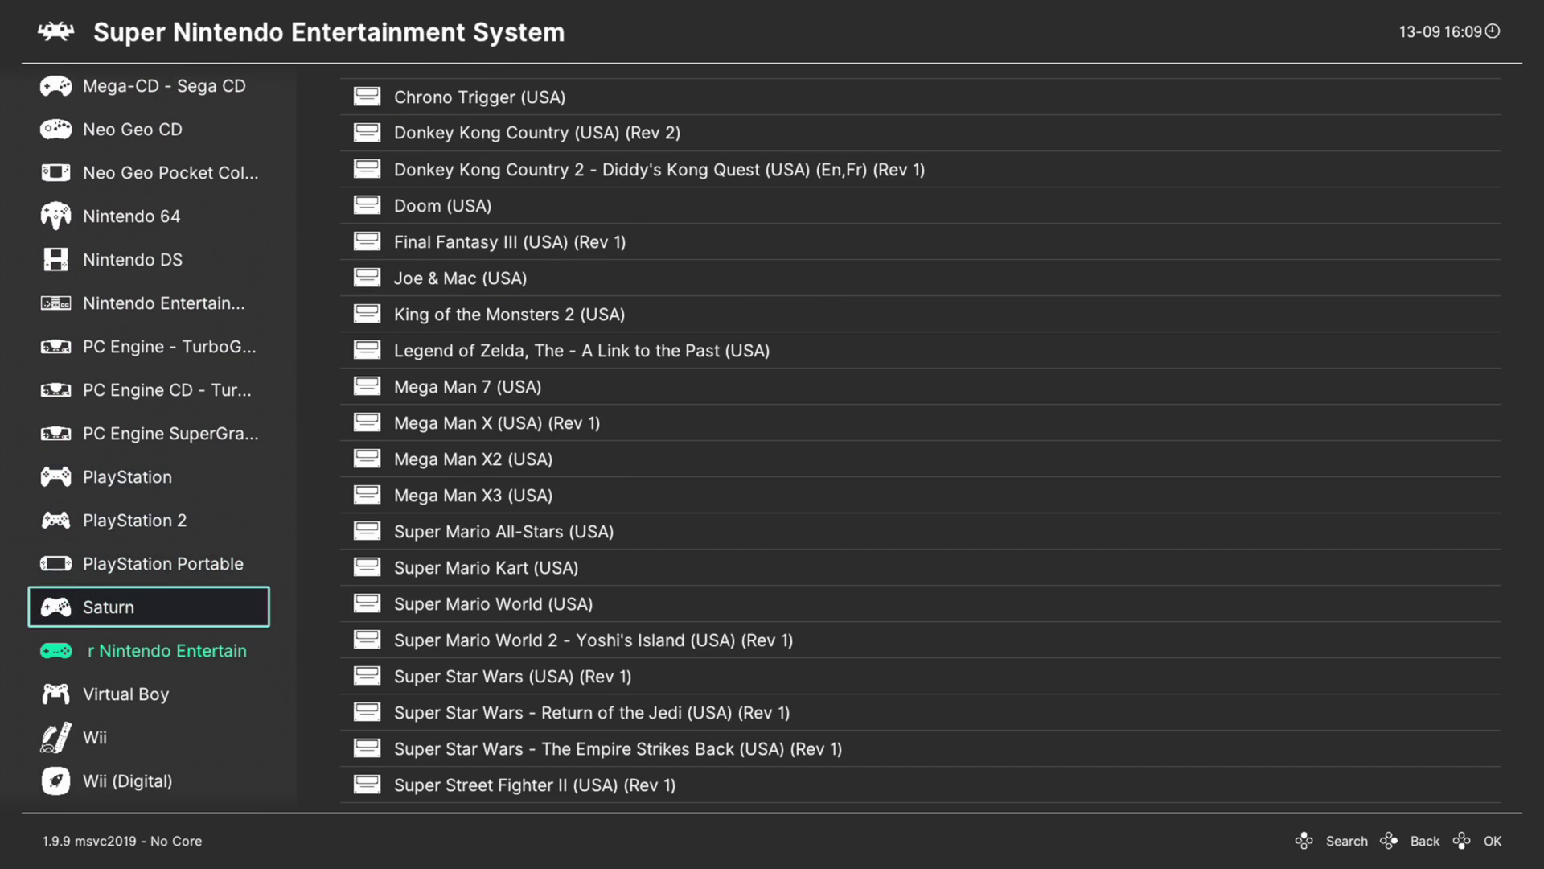
key(Down)
key(Down)
key(Down)
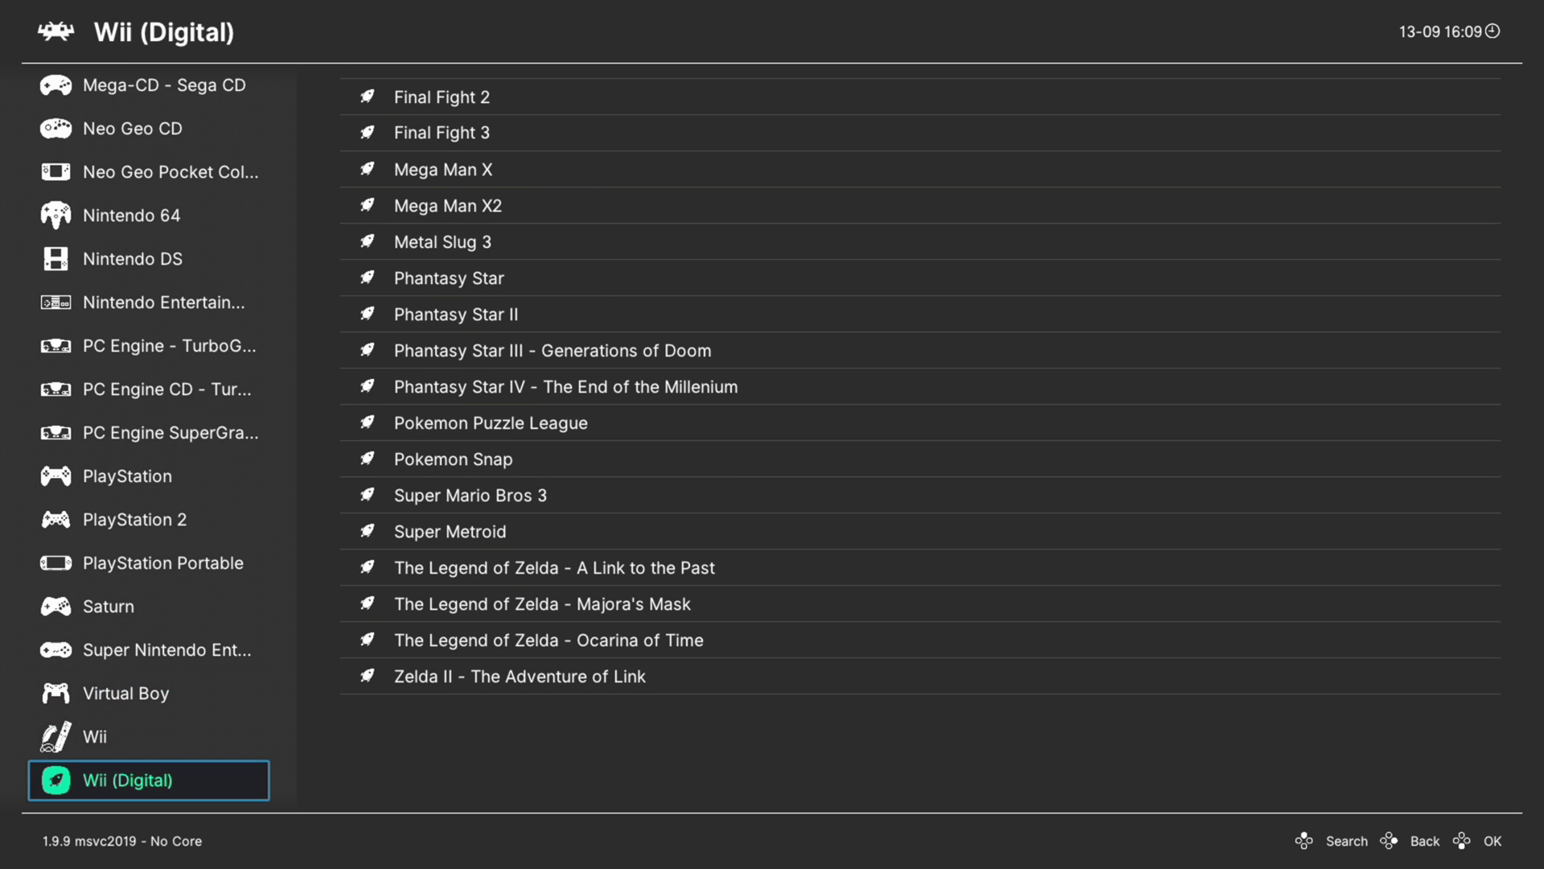
key(Right)
key(Down)
key(Down)
key(Down)
key(Down)
key(Down)
key(Down)
key(Down)
key(Down)
key(Down)
key(Down)
key(Down)
key(Down)
key(Down)
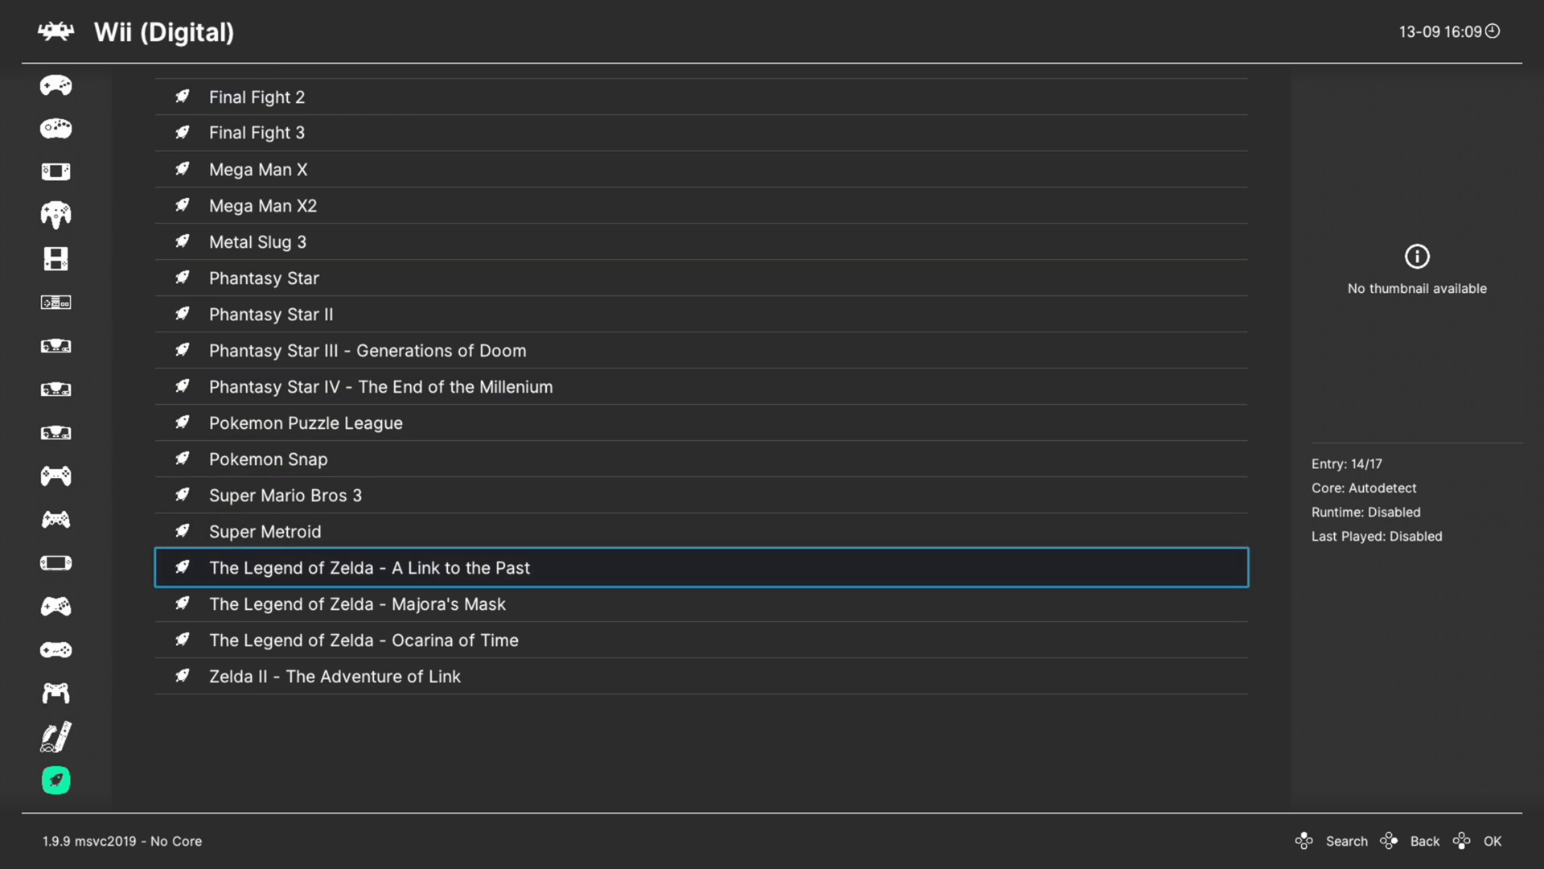
key(Return)
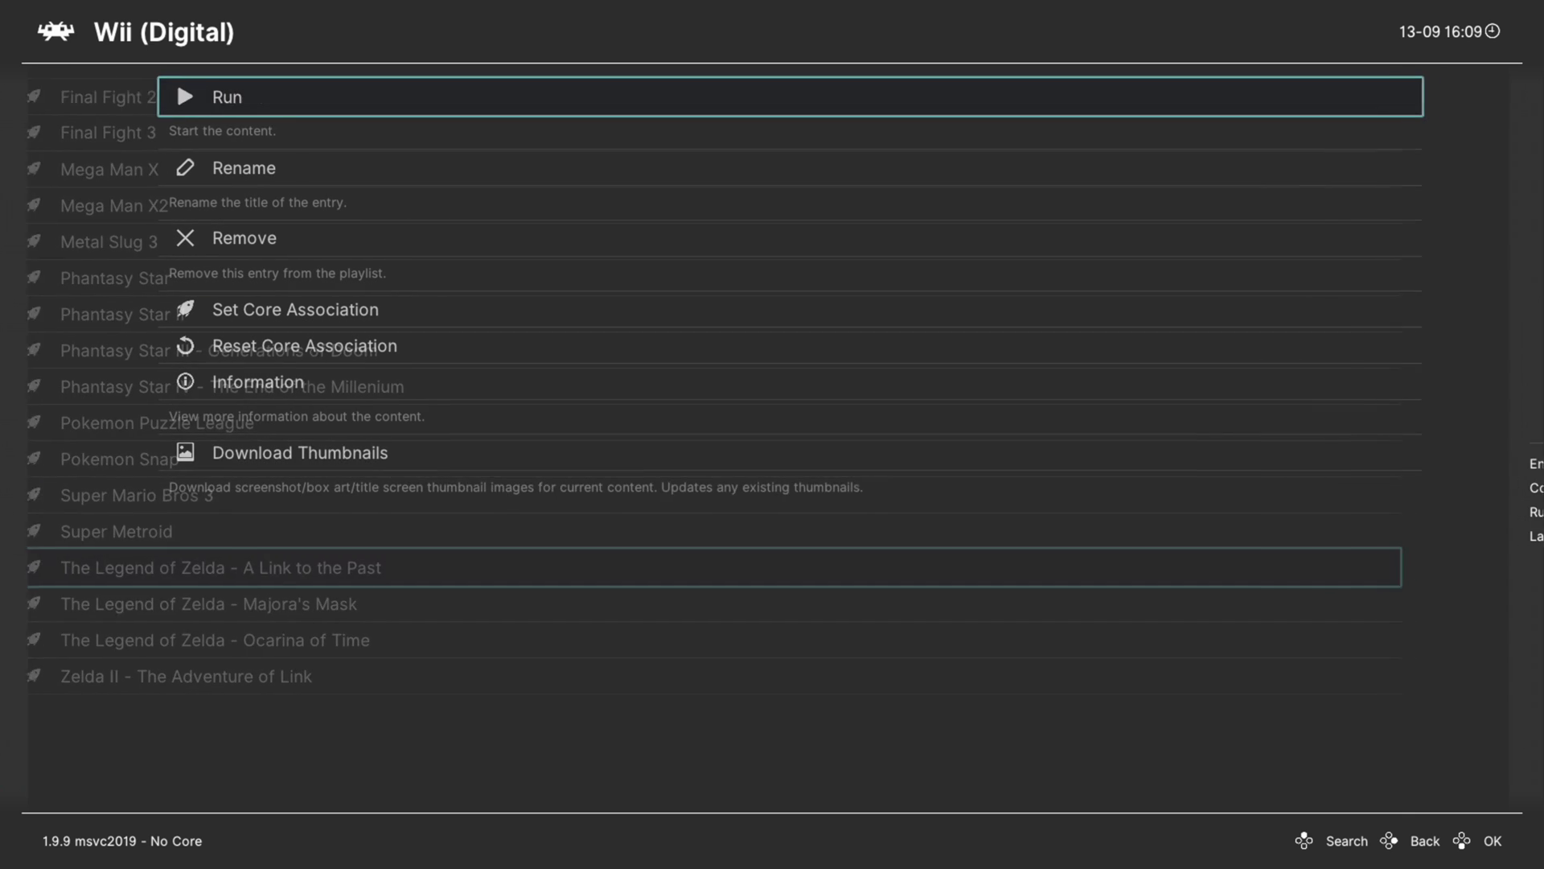
key(Down)
key(Down)
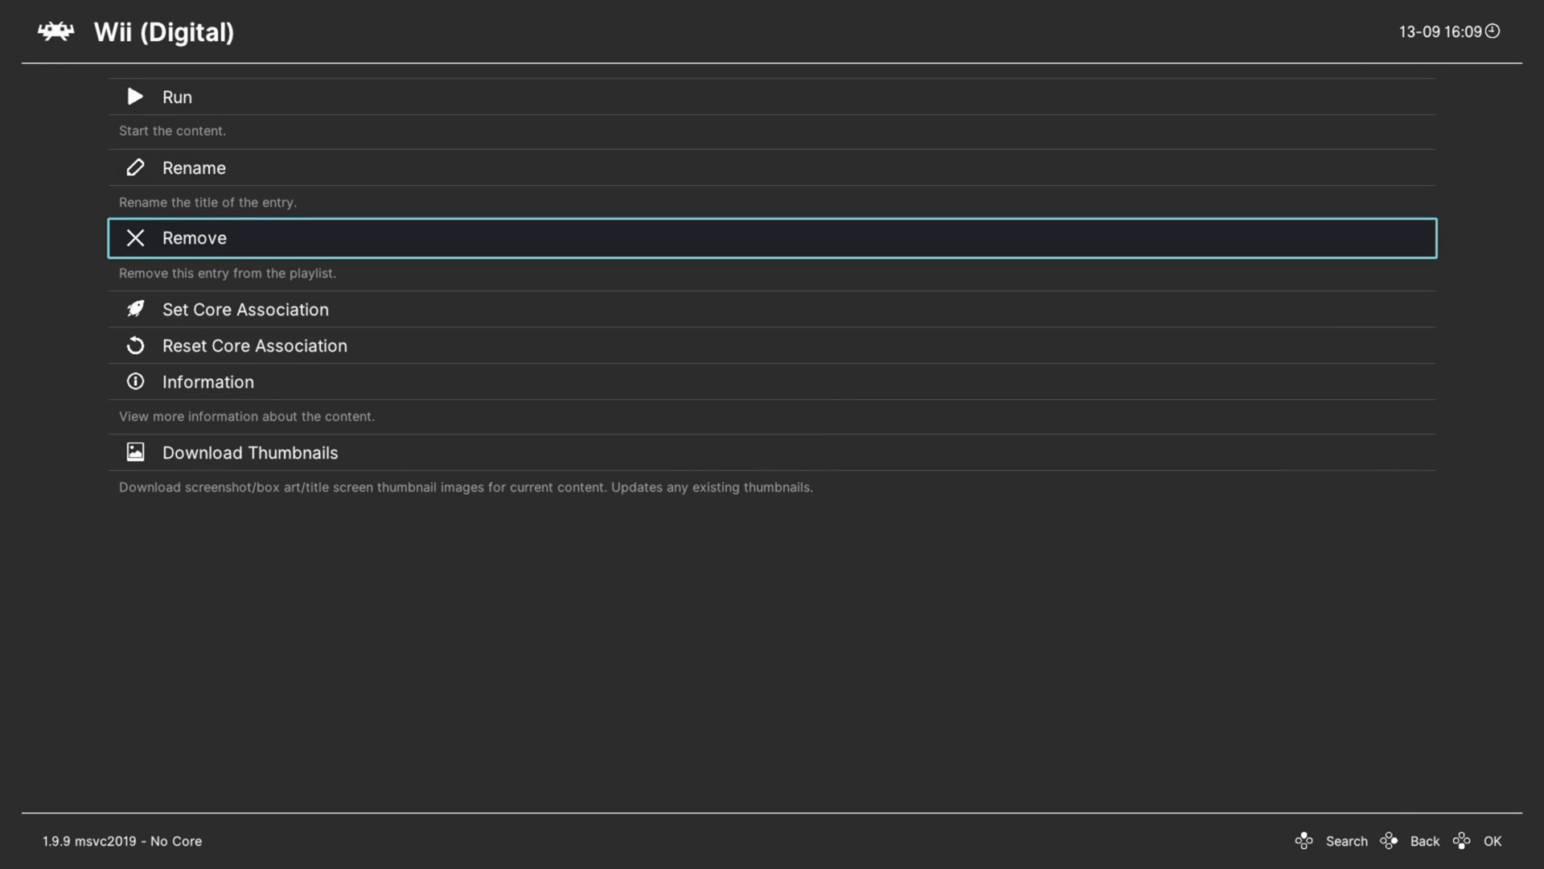
key(BackSpace)
key(Up)
key(Left)
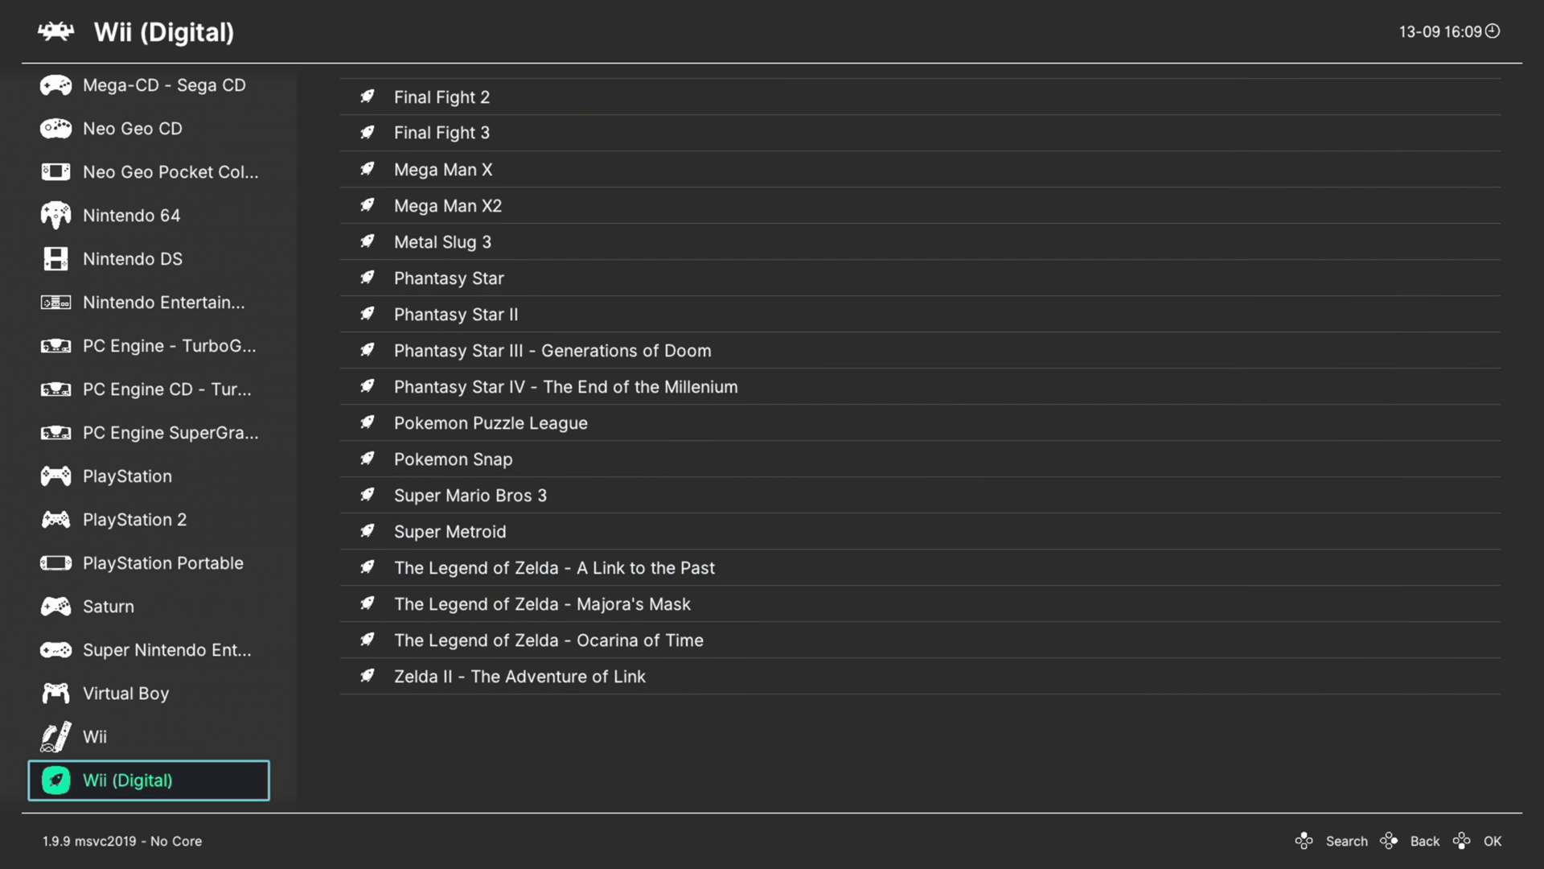
Go to Import Content and open the Manual Scan settings.
key(Up)
key(Page_Up)
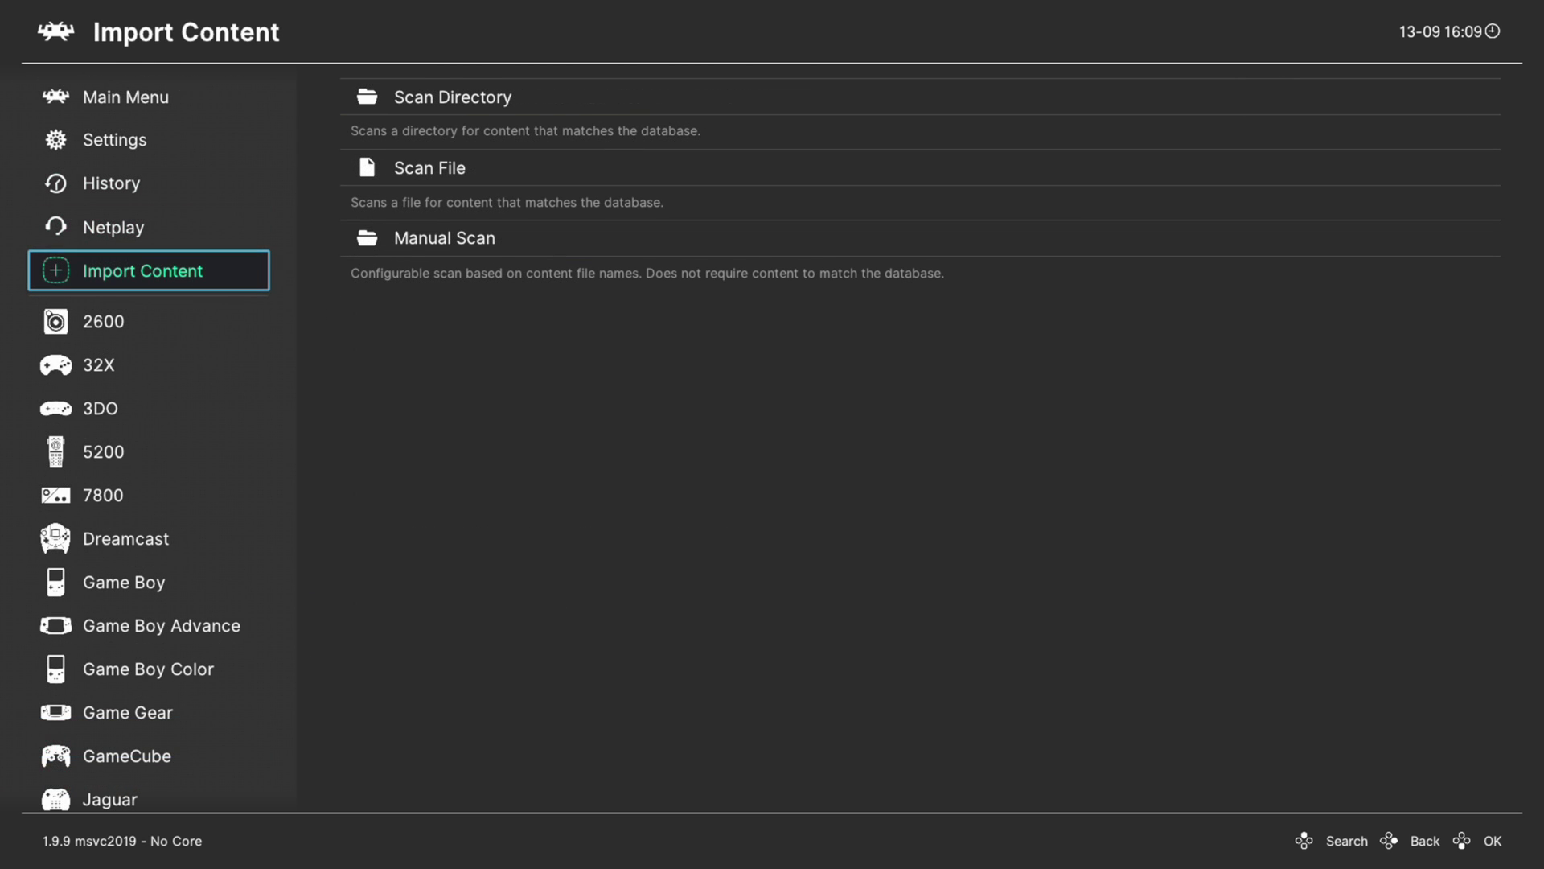
key(Right)
key(Down)
key(Down)
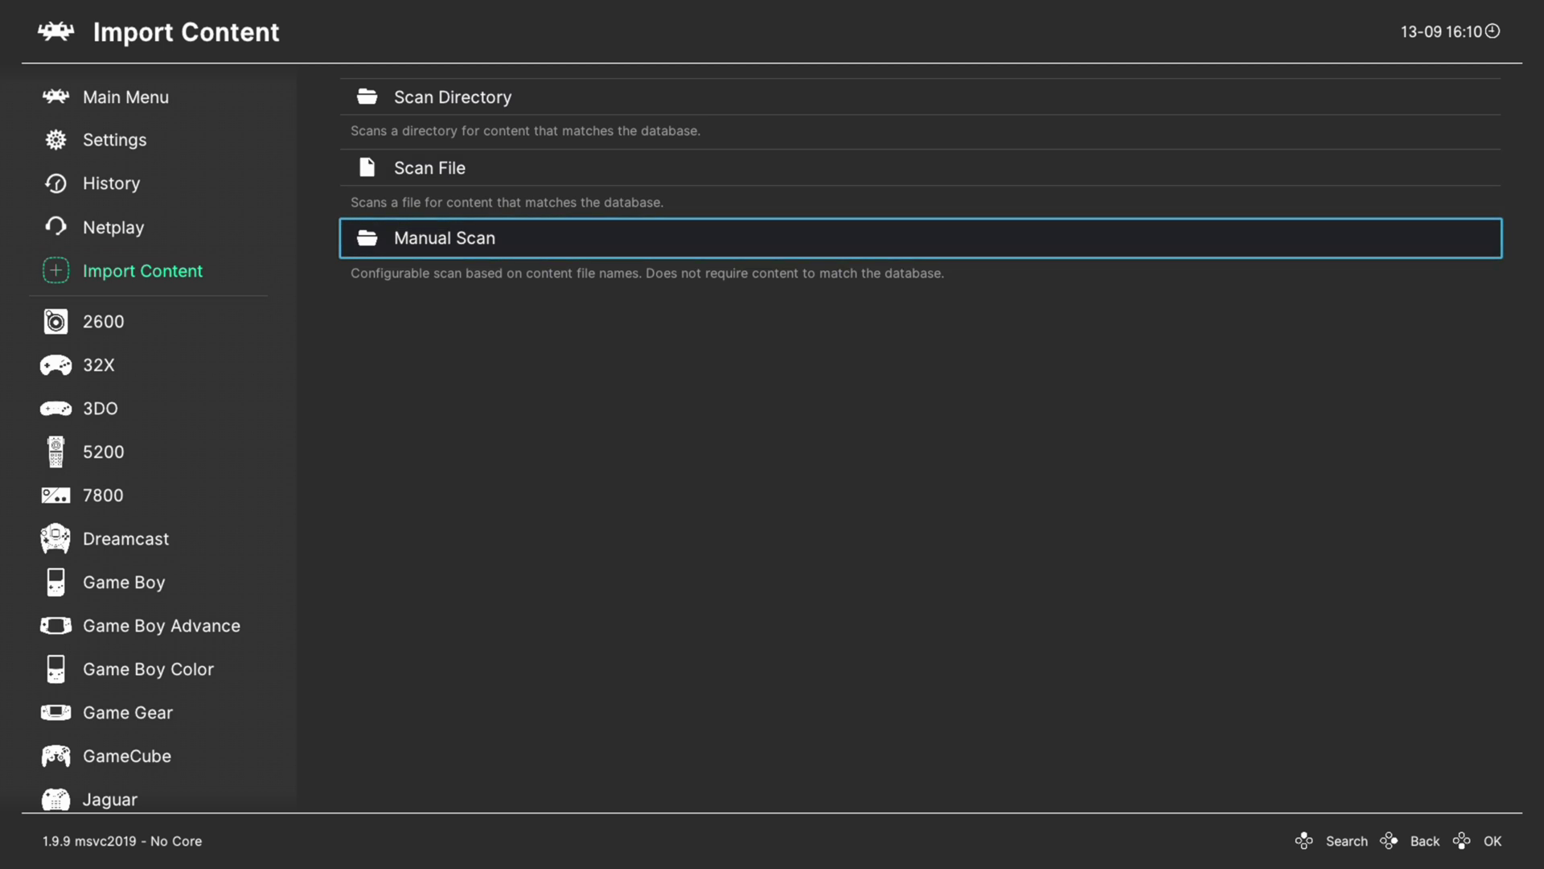
key(Return)
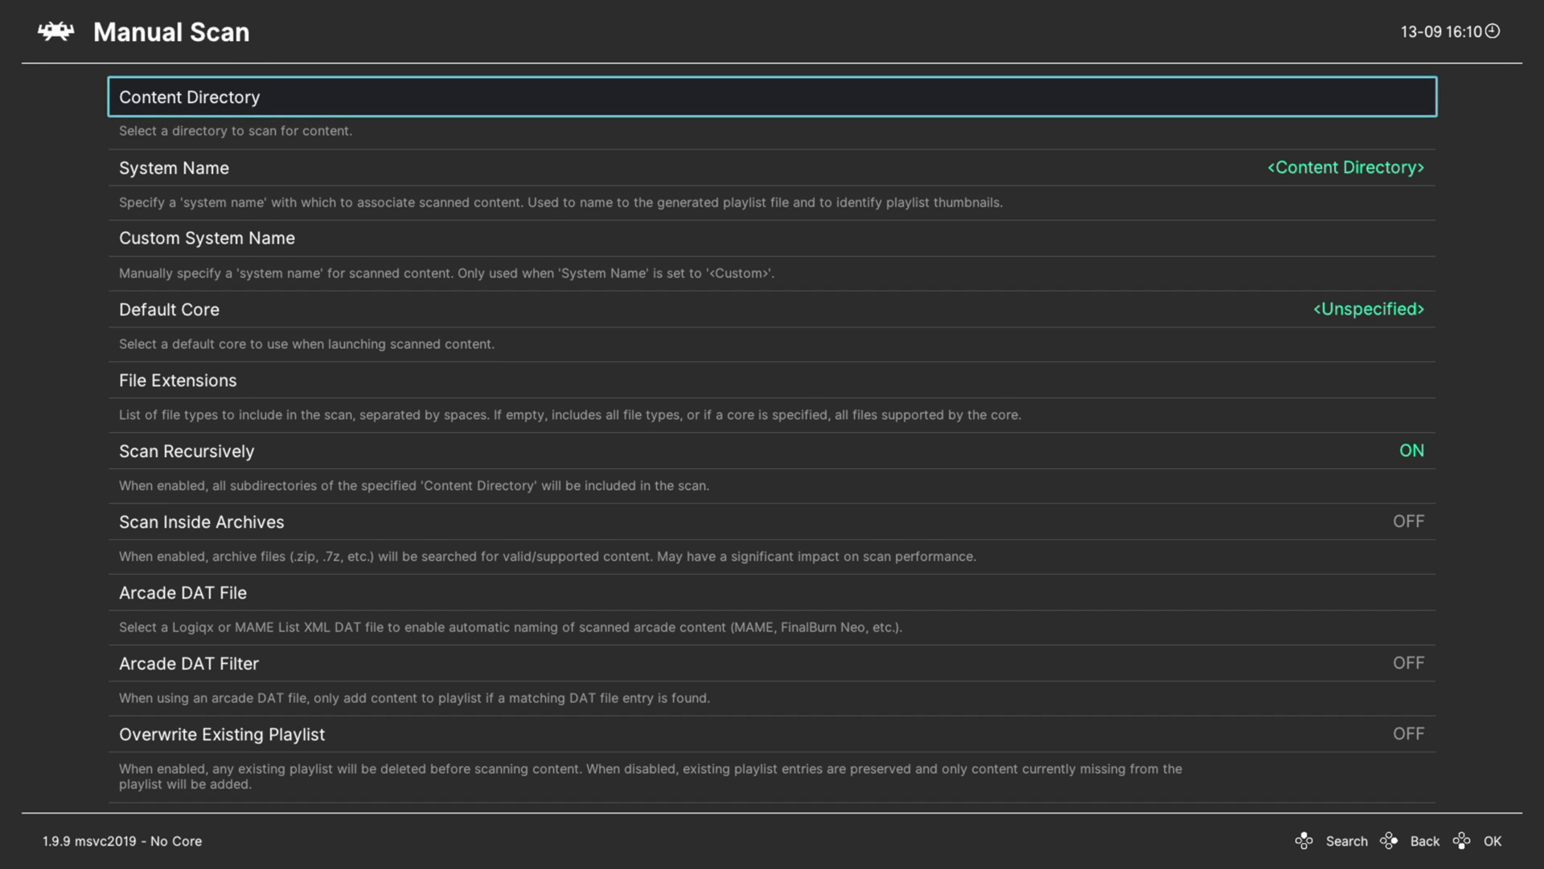
Set the manual scan's content directory to E:\GameCube Games.
key(Return)
key(Down)
key(Down)
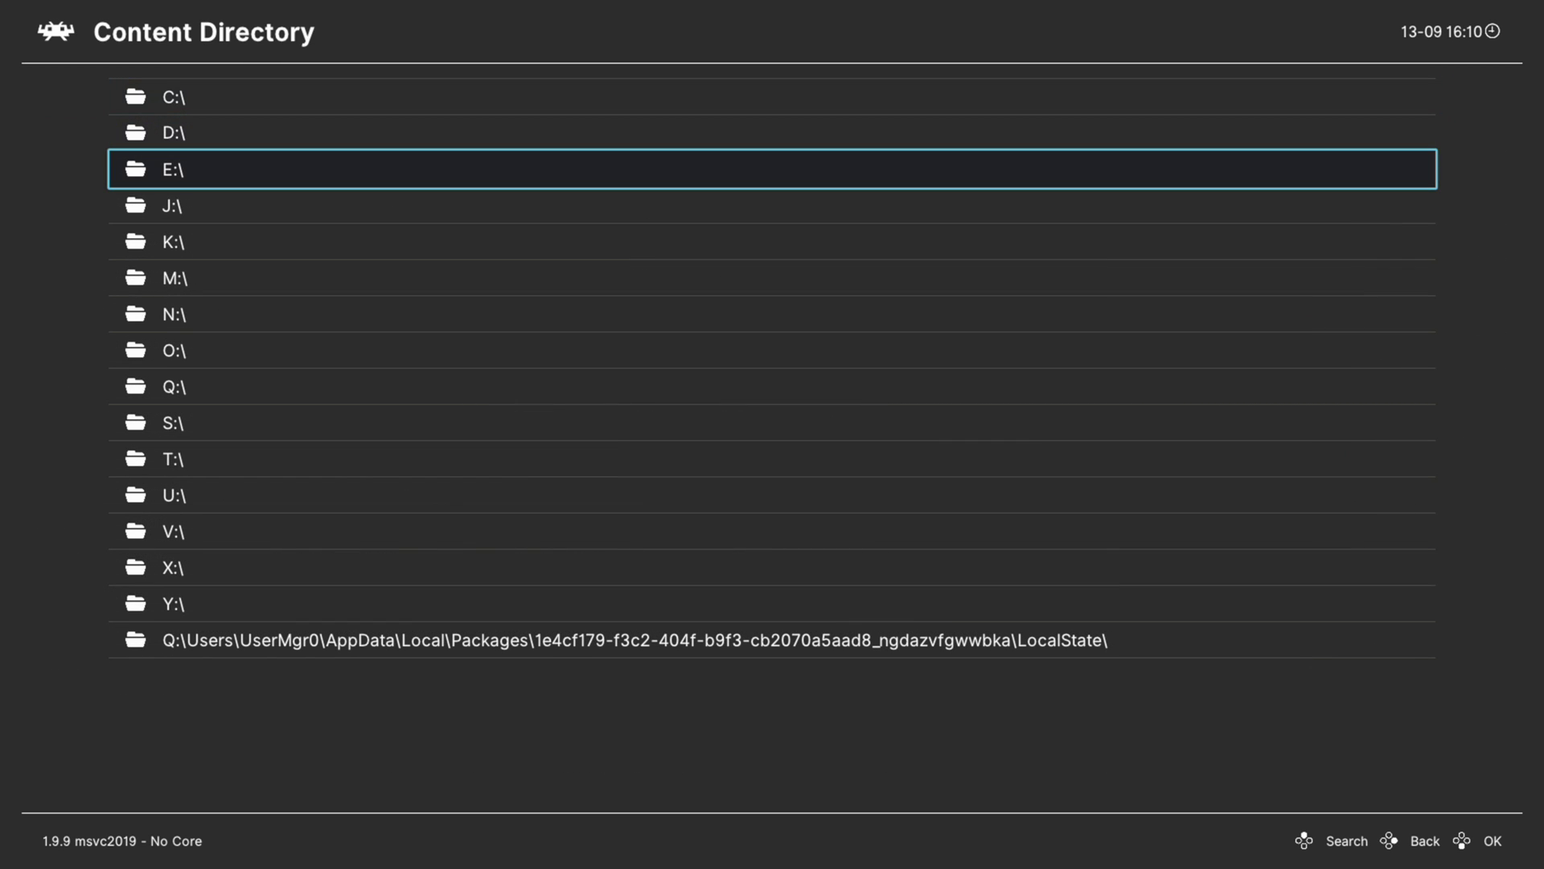
key(Return)
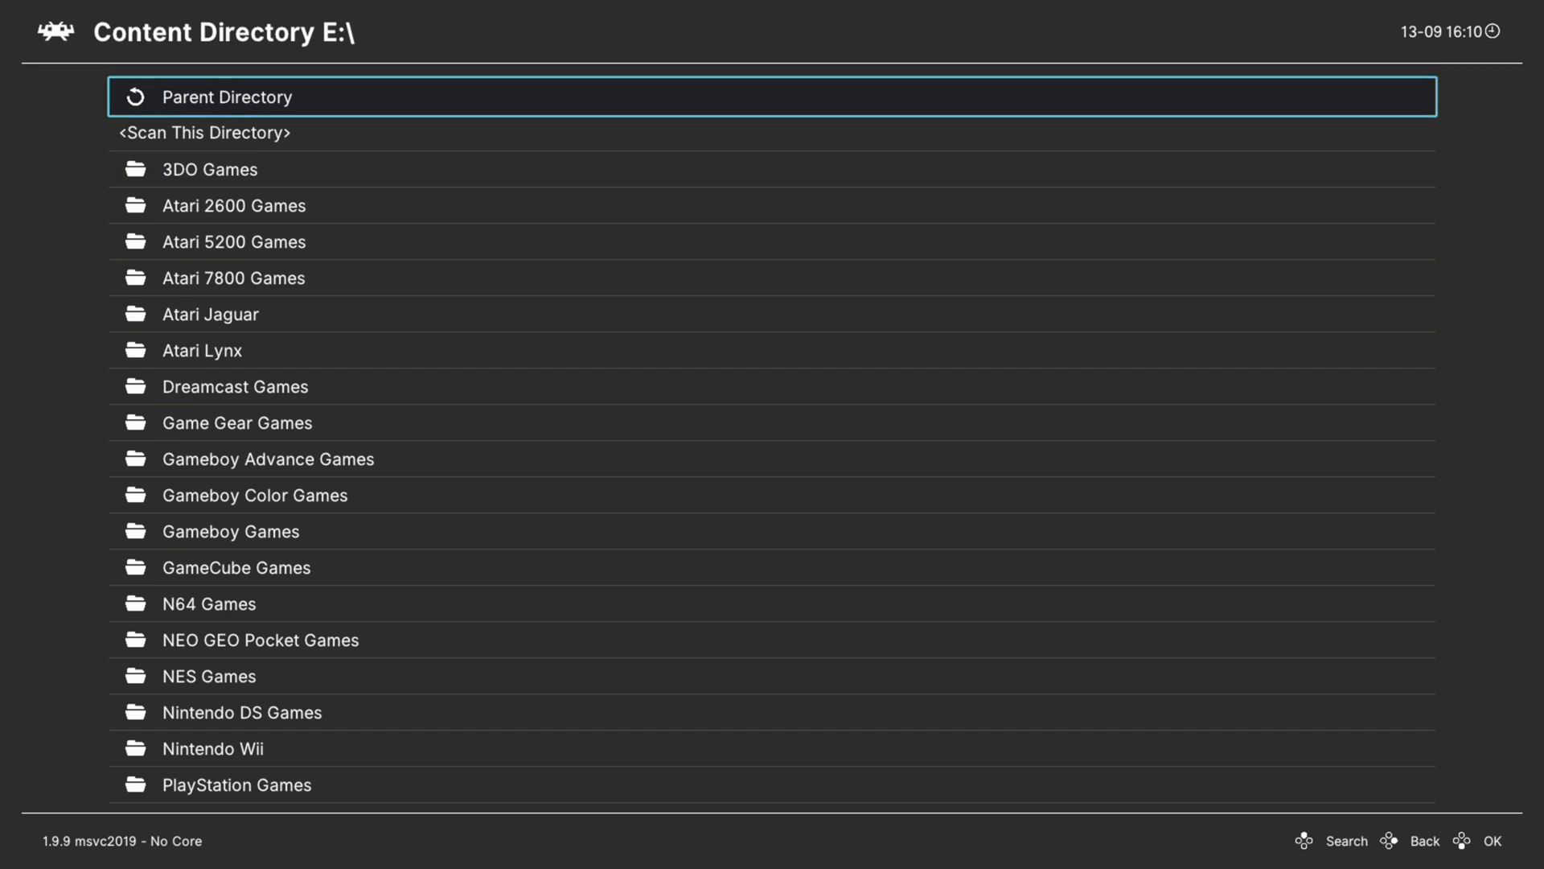
key(Down)
key(Down)
key(Down)
key(Down)
key(Down)
key(Down)
key(Down)
key(Down)
key(Down)
key(Down)
key(Down)
key(Down)
key(Down)
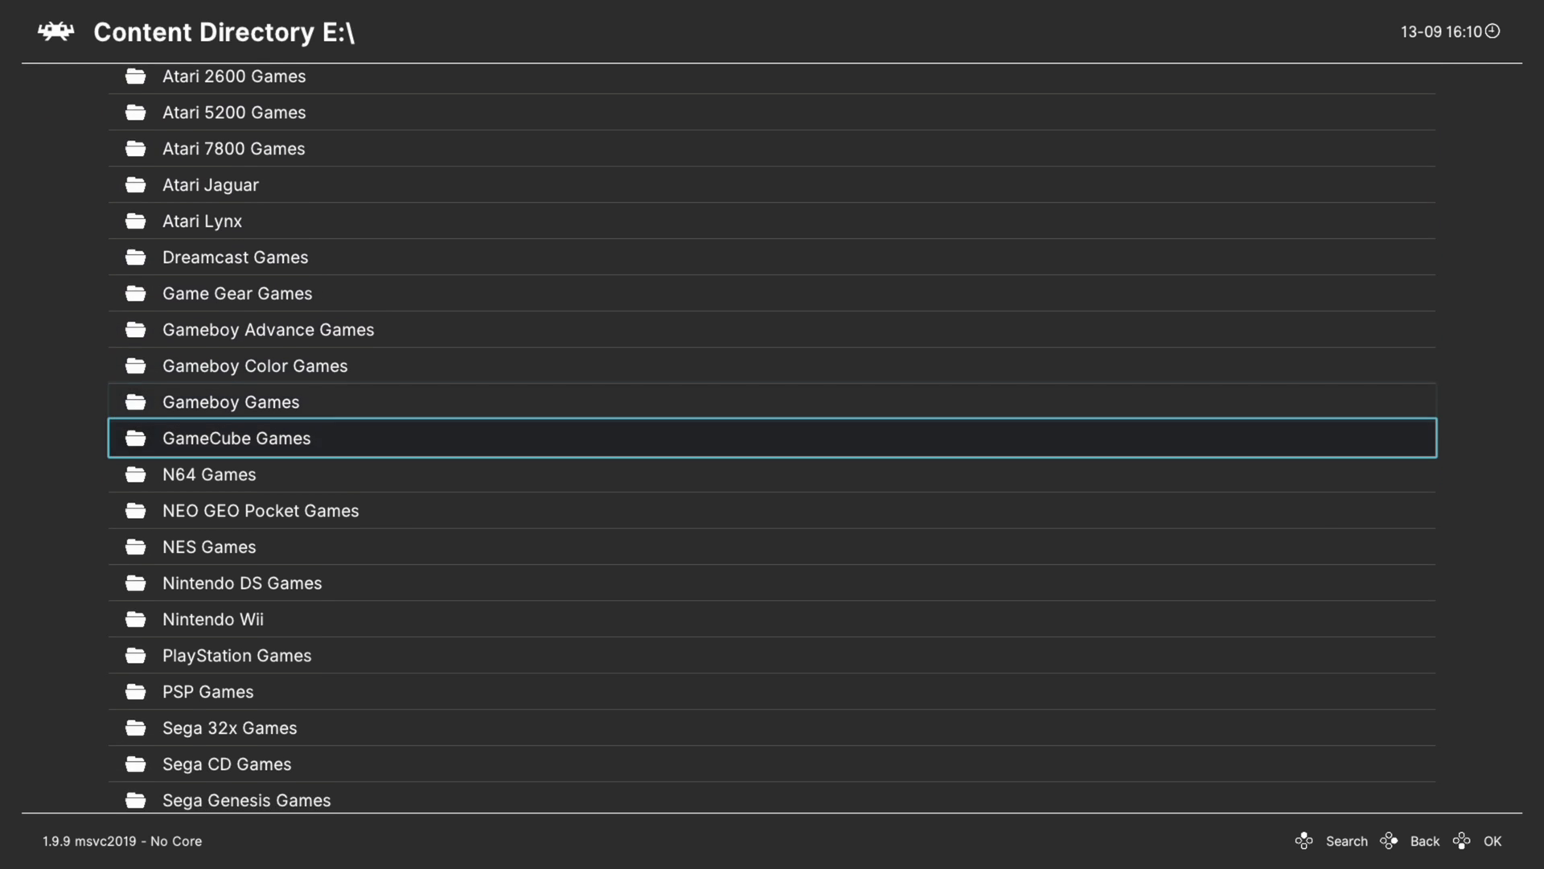
key(Return)
key(Down)
key(Return)
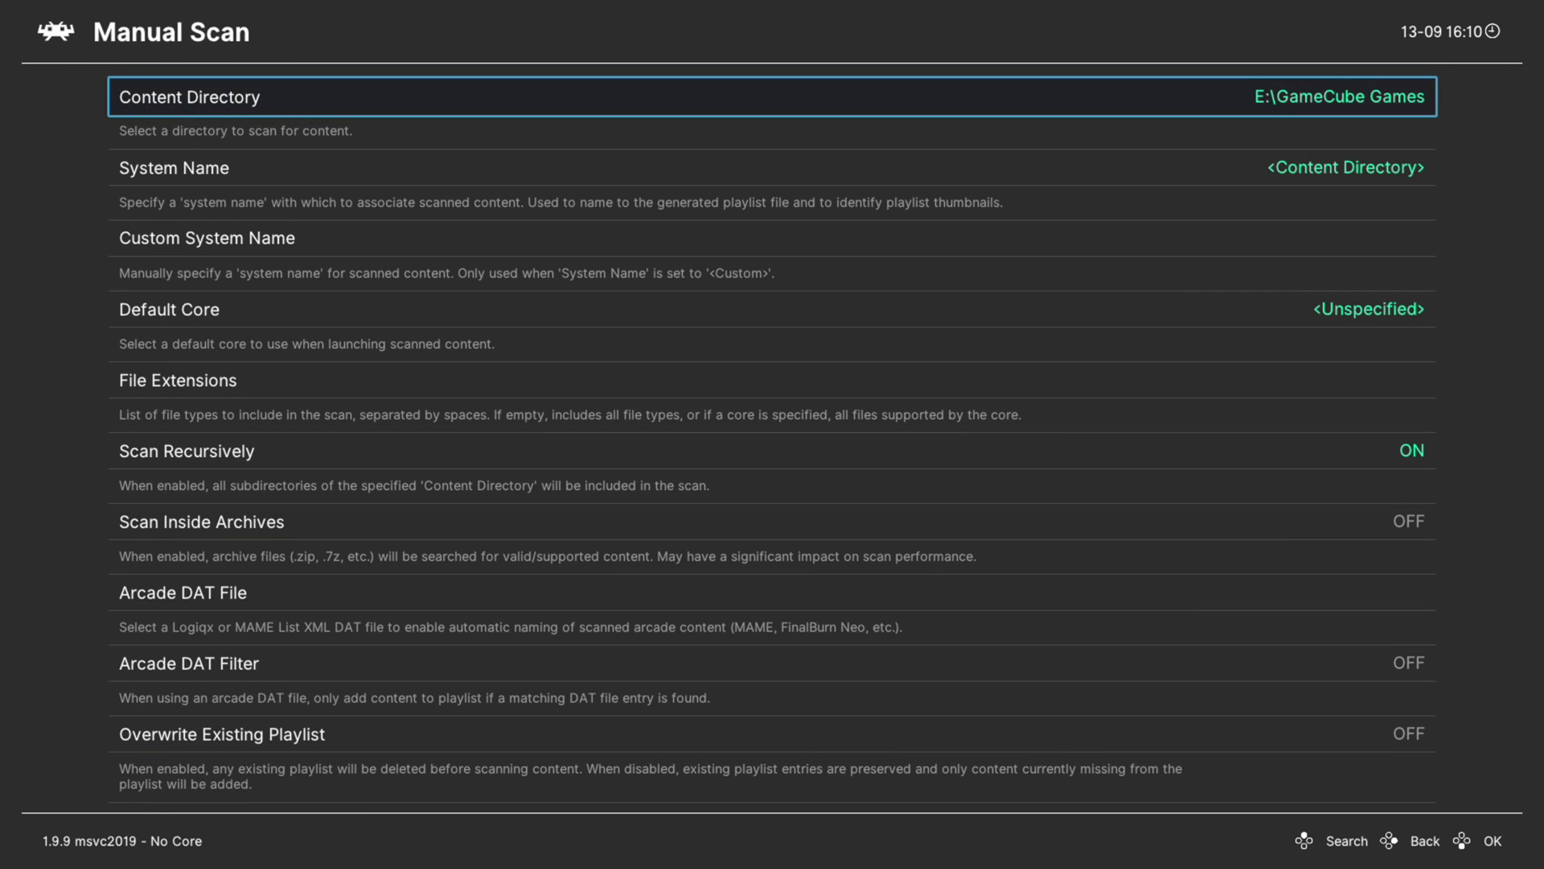
Set the manual scan's system name to Nintendo - GameCube.
key(Down)
key(Return)
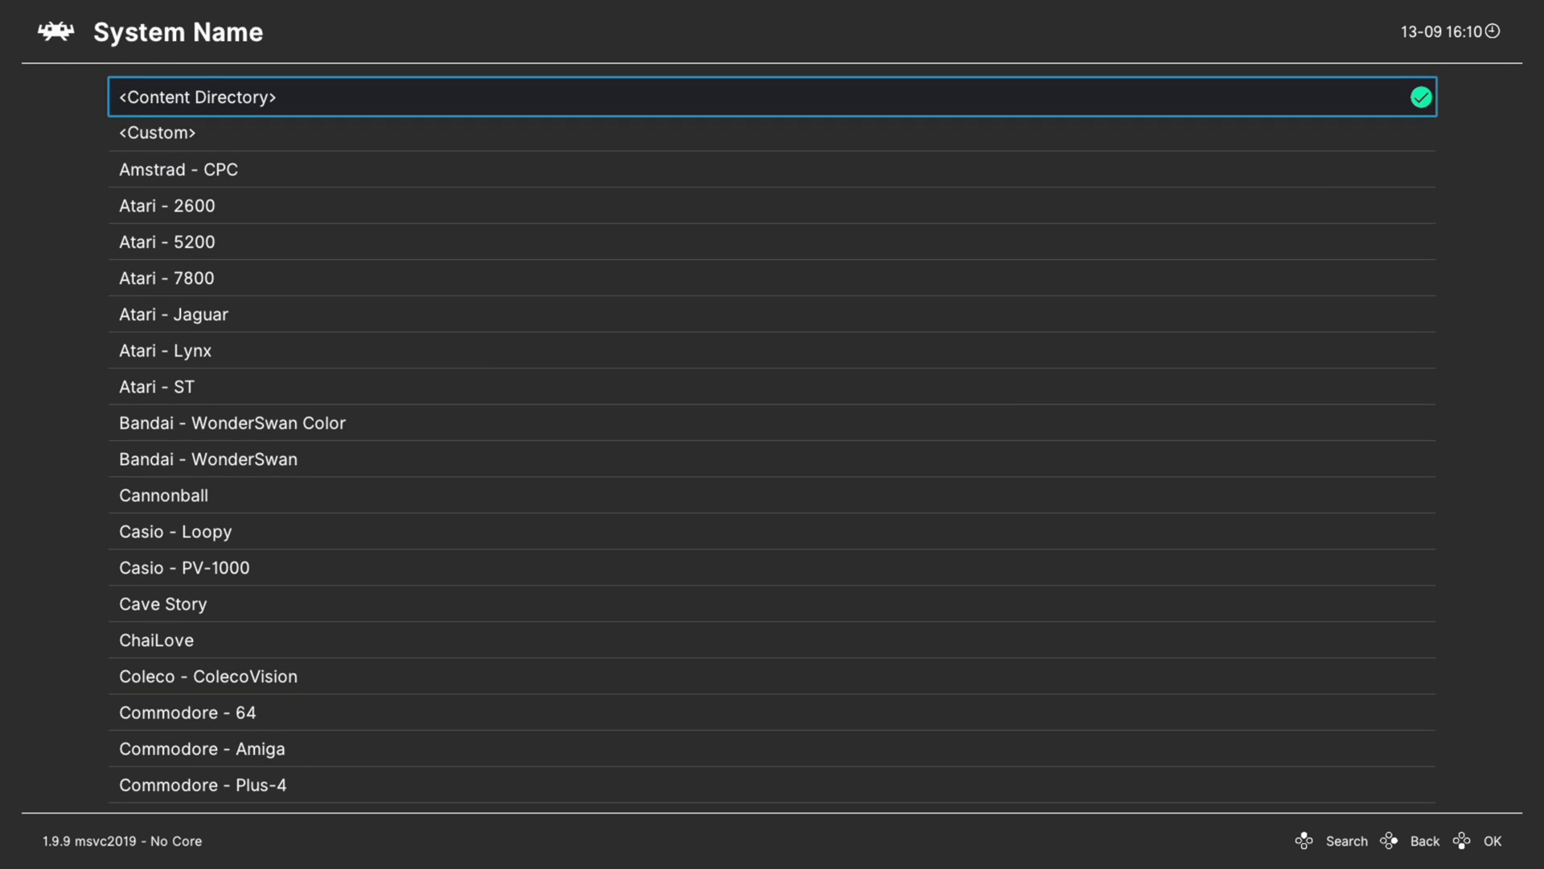
key(Down)
key(Down)
key(Down)
key(Down)
key(Down)
key(Down)
key(Down)
key(Down)
key(Down)
key(Down)
key(Down)
key(Down)
key(Down)
key(Down)
key(Down)
key(Down)
key(Down)
key(Down)
key(Down)
key(Down)
key(Down)
key(Down)
key(Down)
key(Down)
key(Down)
key(Down)
key(Down)
key(Down)
key(Down)
key(Down)
key(Down)
key(Down)
key(Down)
key(Down)
key(Down)
key(Down)
key(Down)
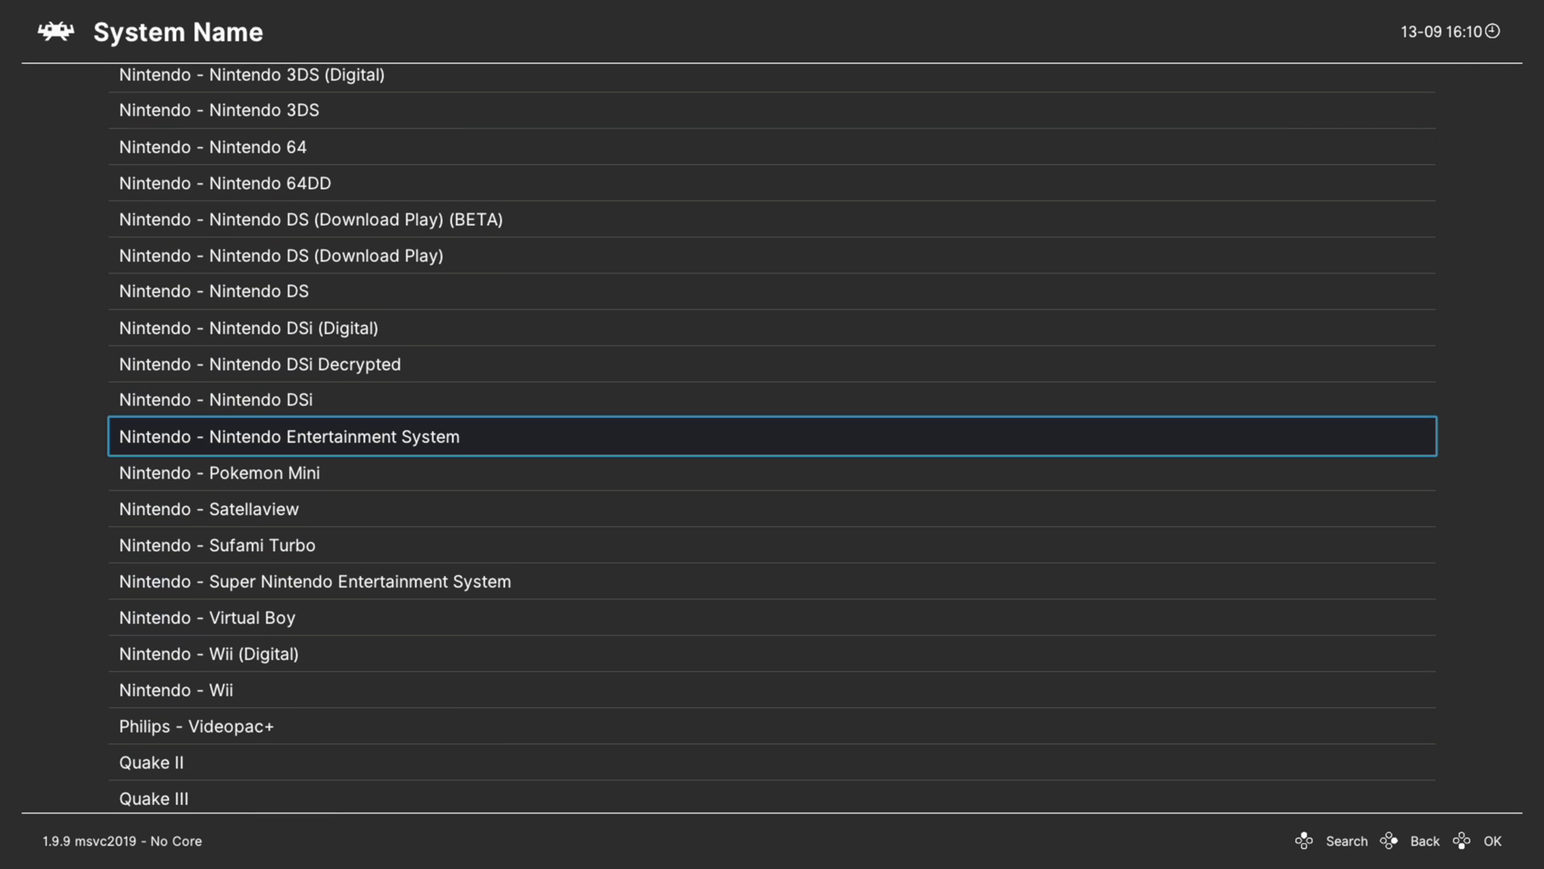
key(Up)
key(Up)
key(Up)
key(Up)
key(Up)
key(Up)
key(Up)
key(Up)
key(Up)
key(Up)
key(Up)
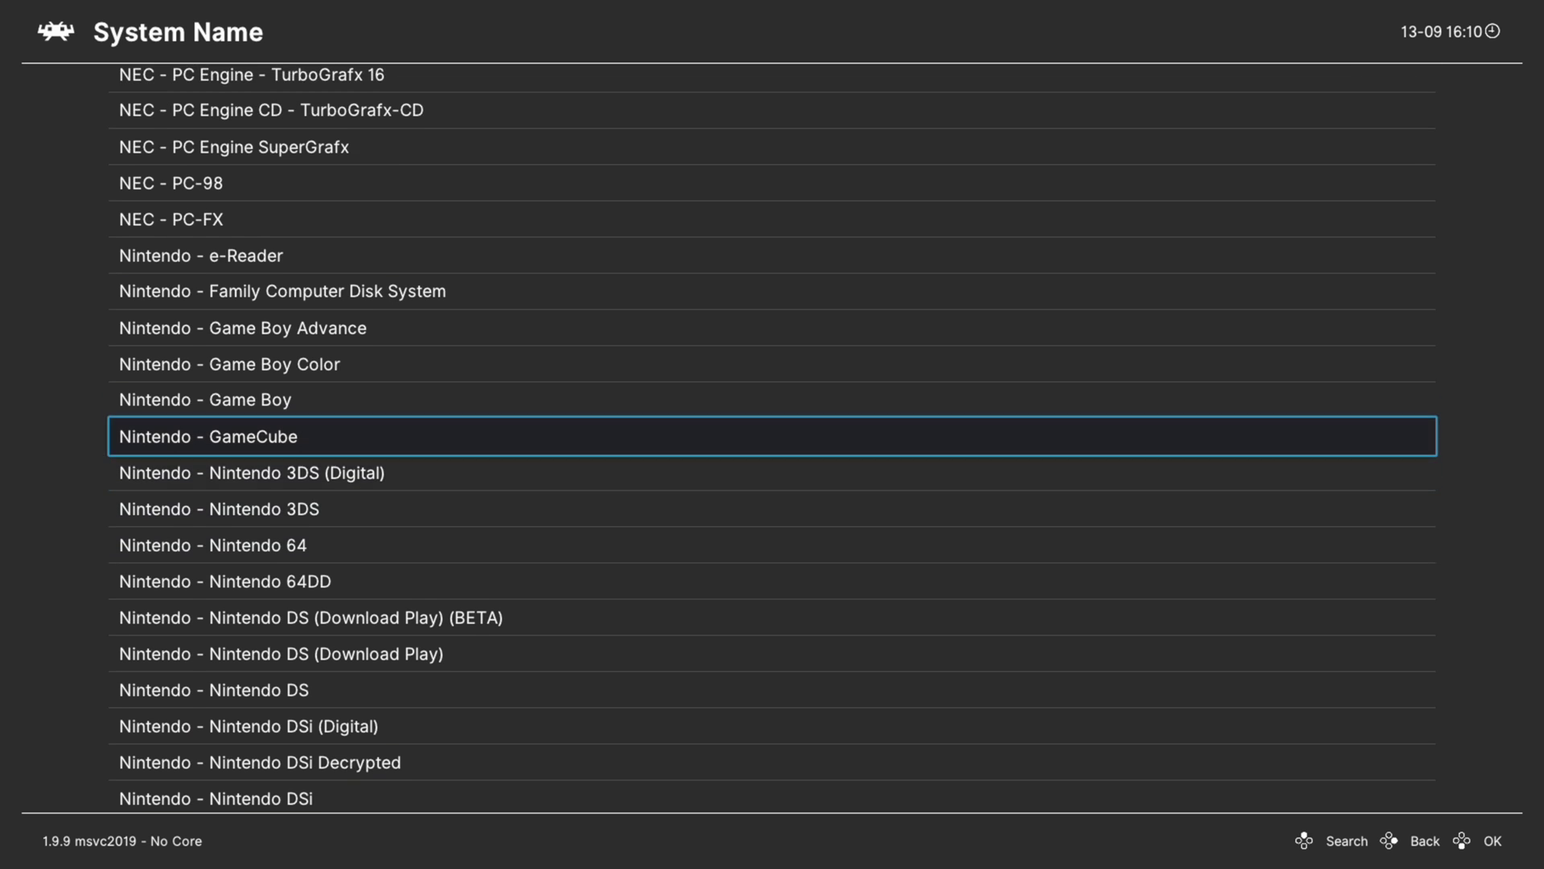
key(Return)
Set the manual scan's default core to Nightly dolphin_libretro.dll.
key(Down)
key(Down)
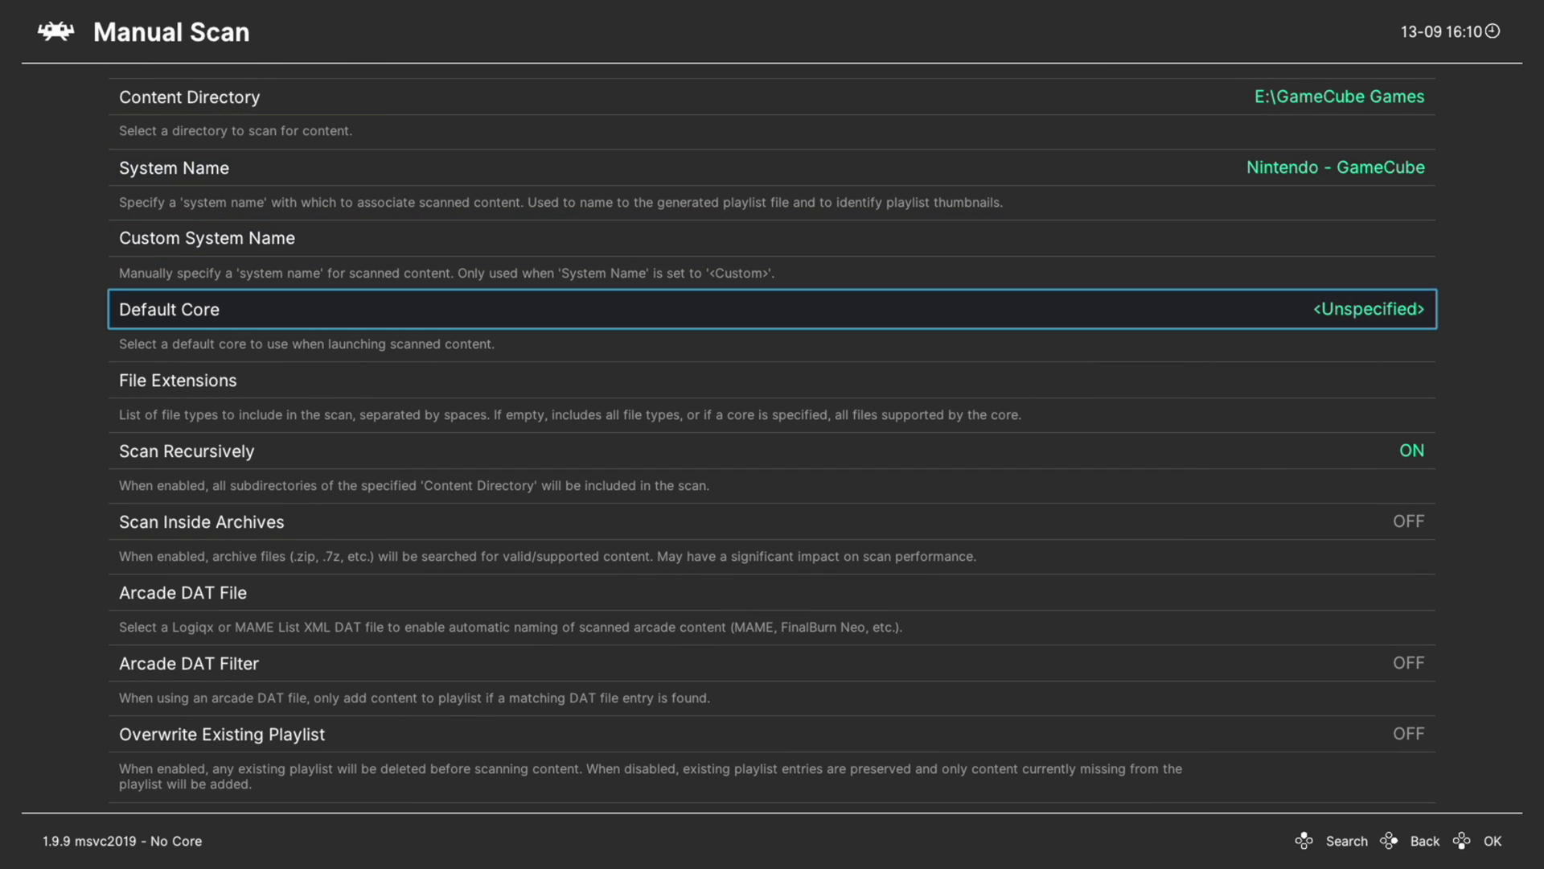
key(Return)
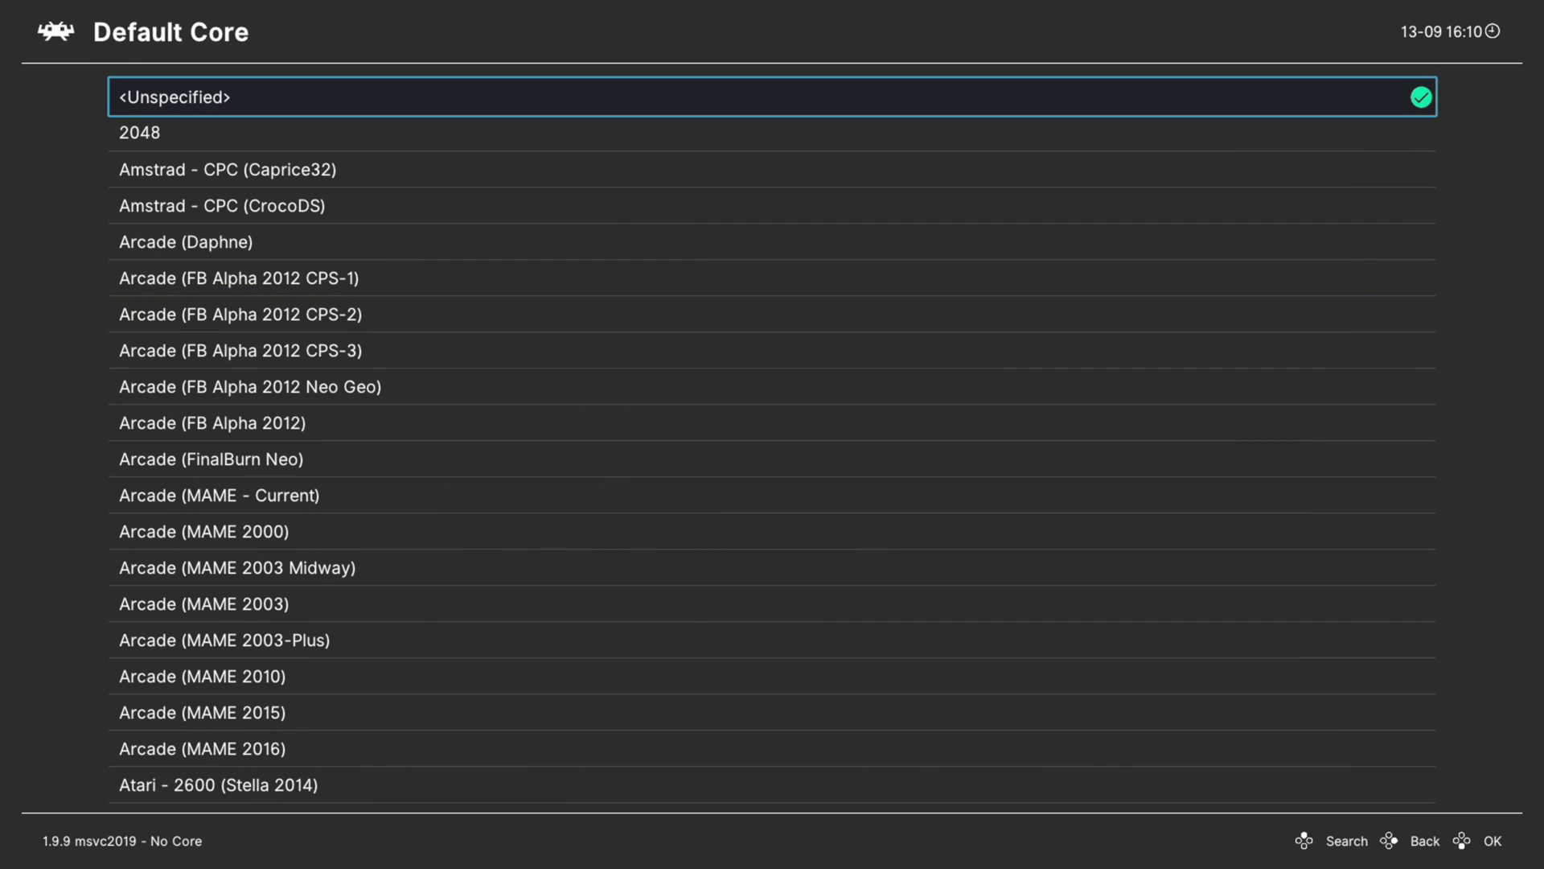
key(Down)
key(Down)
key(Down)
key(Down)
key(Down)
key(Down)
key(Down)
key(Down)
key(Down)
key(Down)
key(Down)
key(Down)
key(Down)
key(Down)
key(Down)
key(Down)
key(Down)
key(Down)
key(Down)
key(Down)
key(Down)
key(Down)
key(Down)
key(Down)
key(Down)
key(Down)
key(Down)
key(Down)
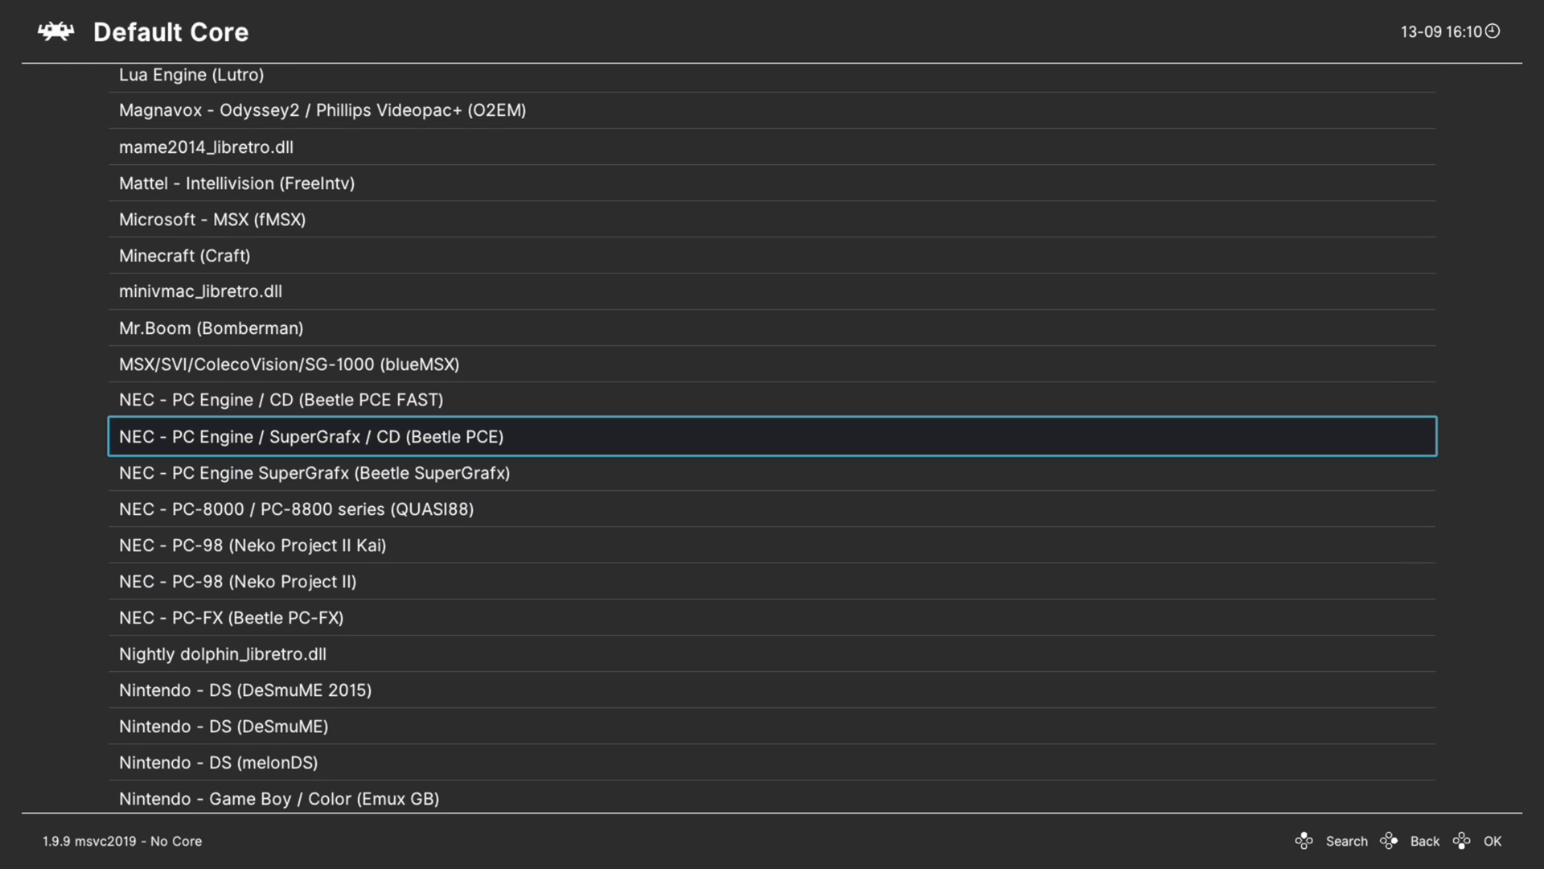
key(Down)
key(Down)
key(Down)
key(Down)
key(Down)
key(Down)
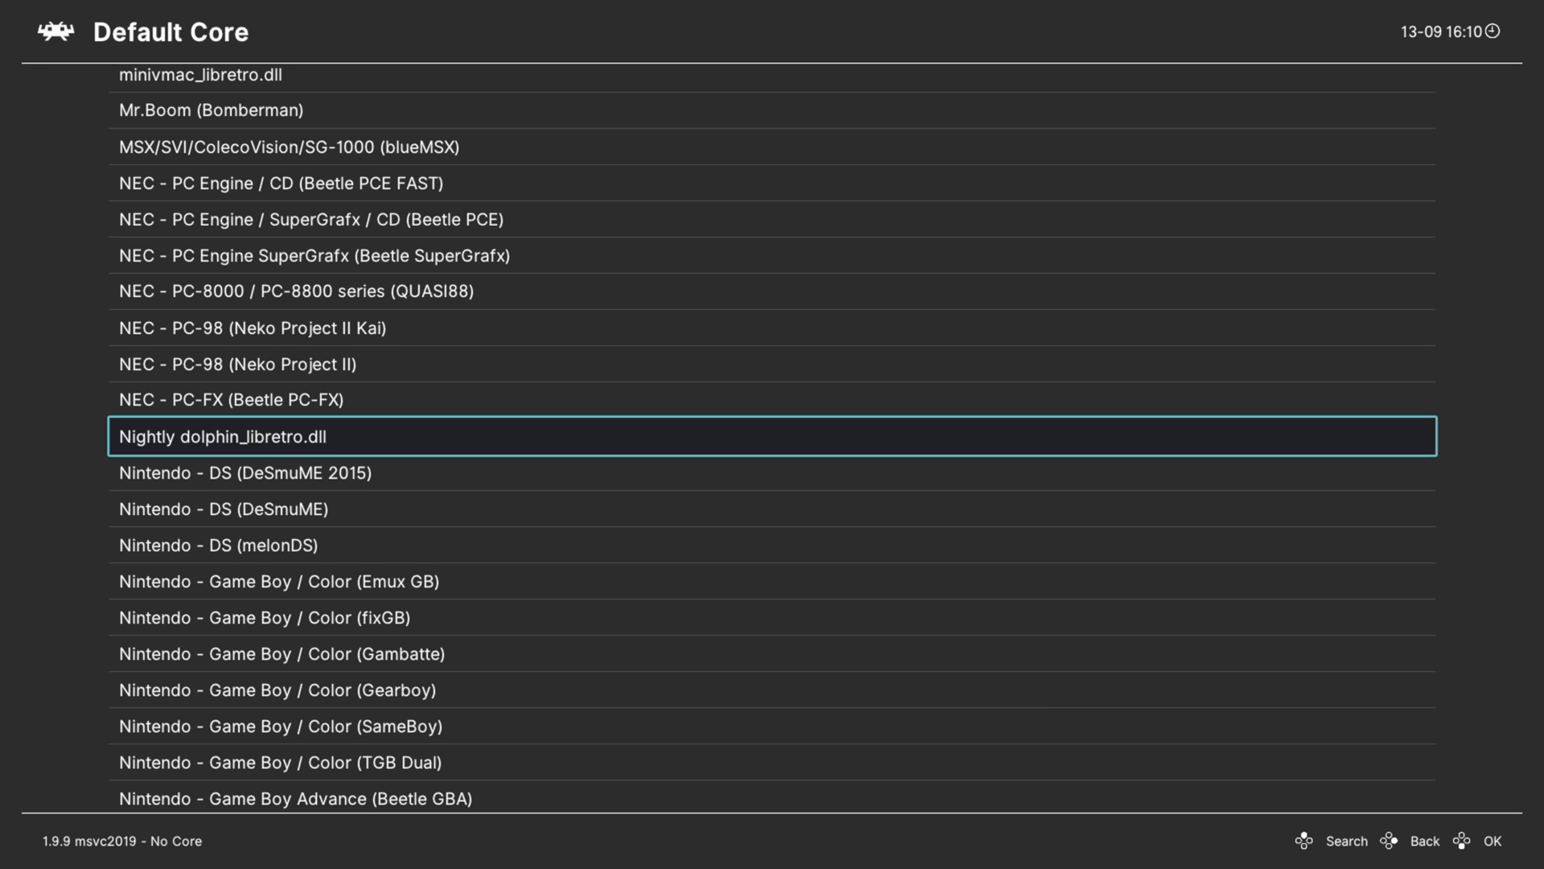
key(Return)
Start the manual scan of the GameCube content, leaving the remaining scan options as they are.
key(Down)
key(Down)
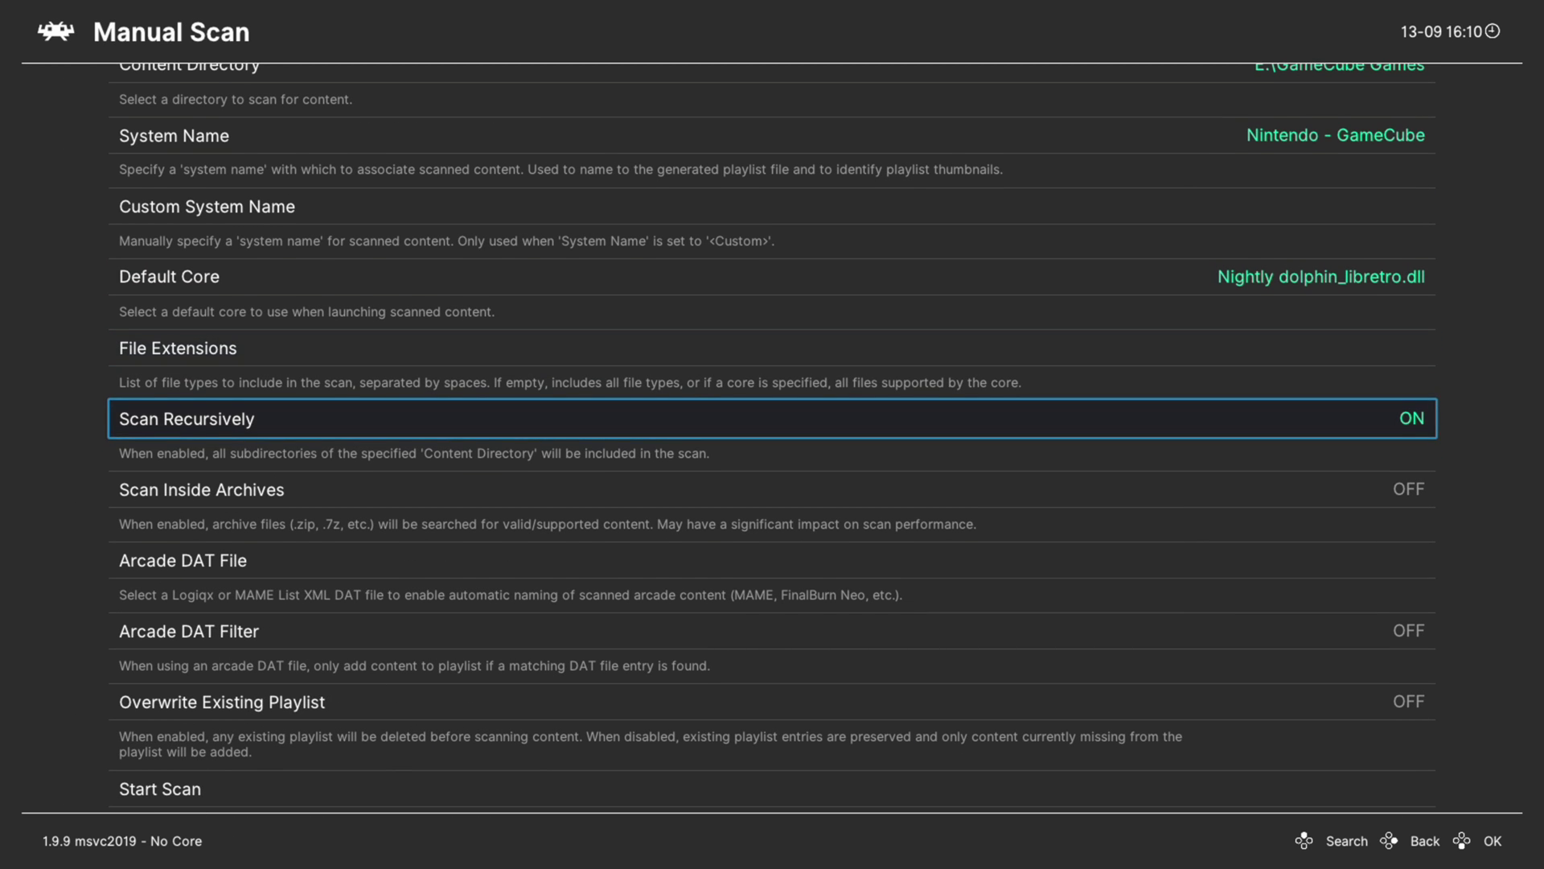
key(Down)
key(Down)
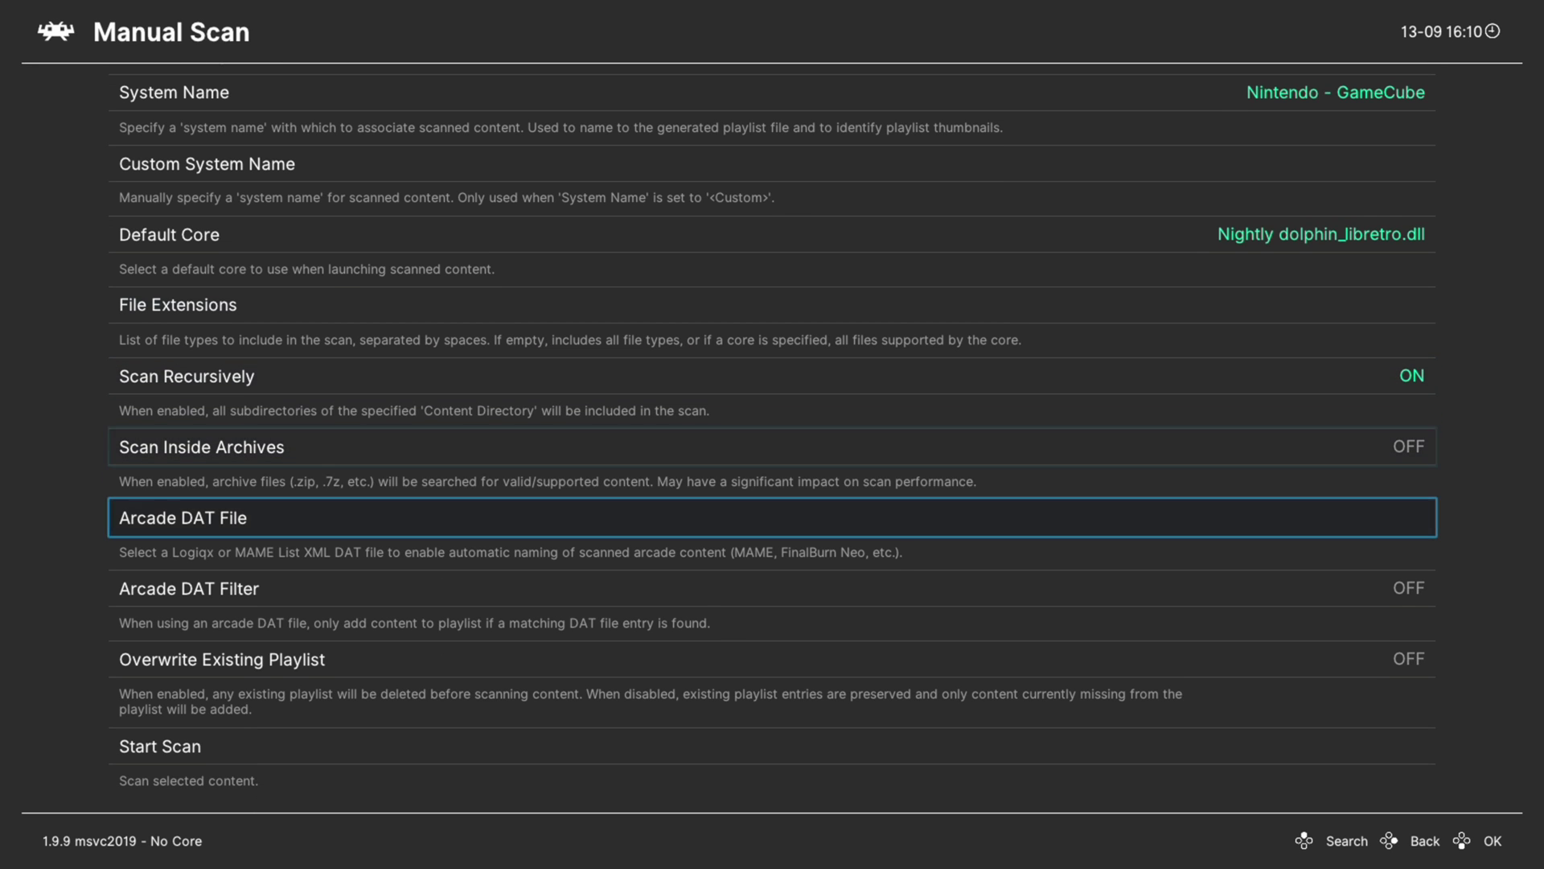
key(Down)
key(Down)
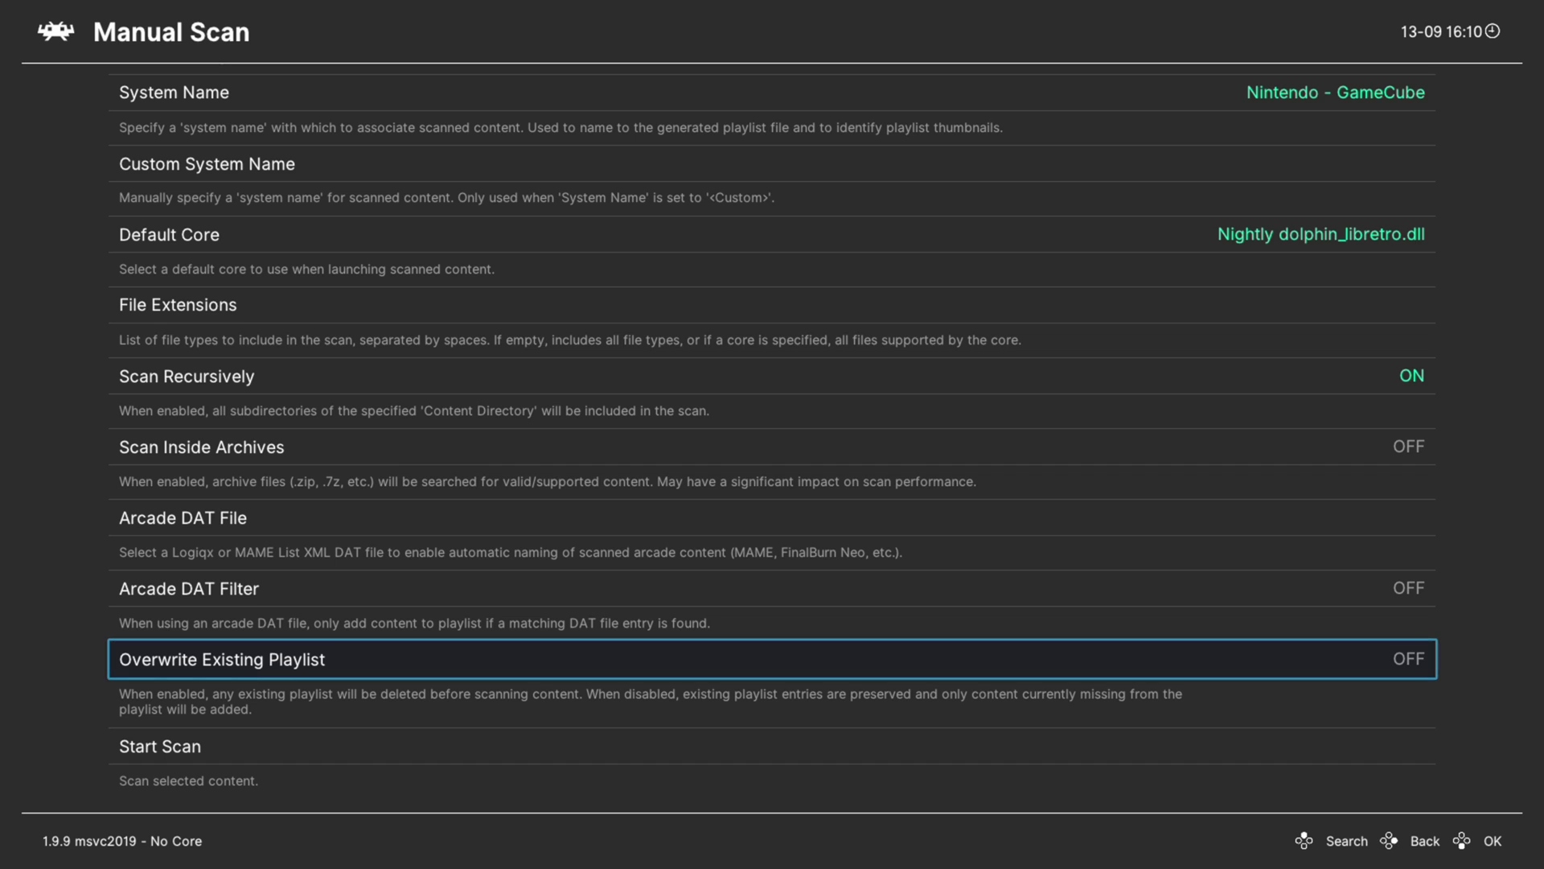
key(Down)
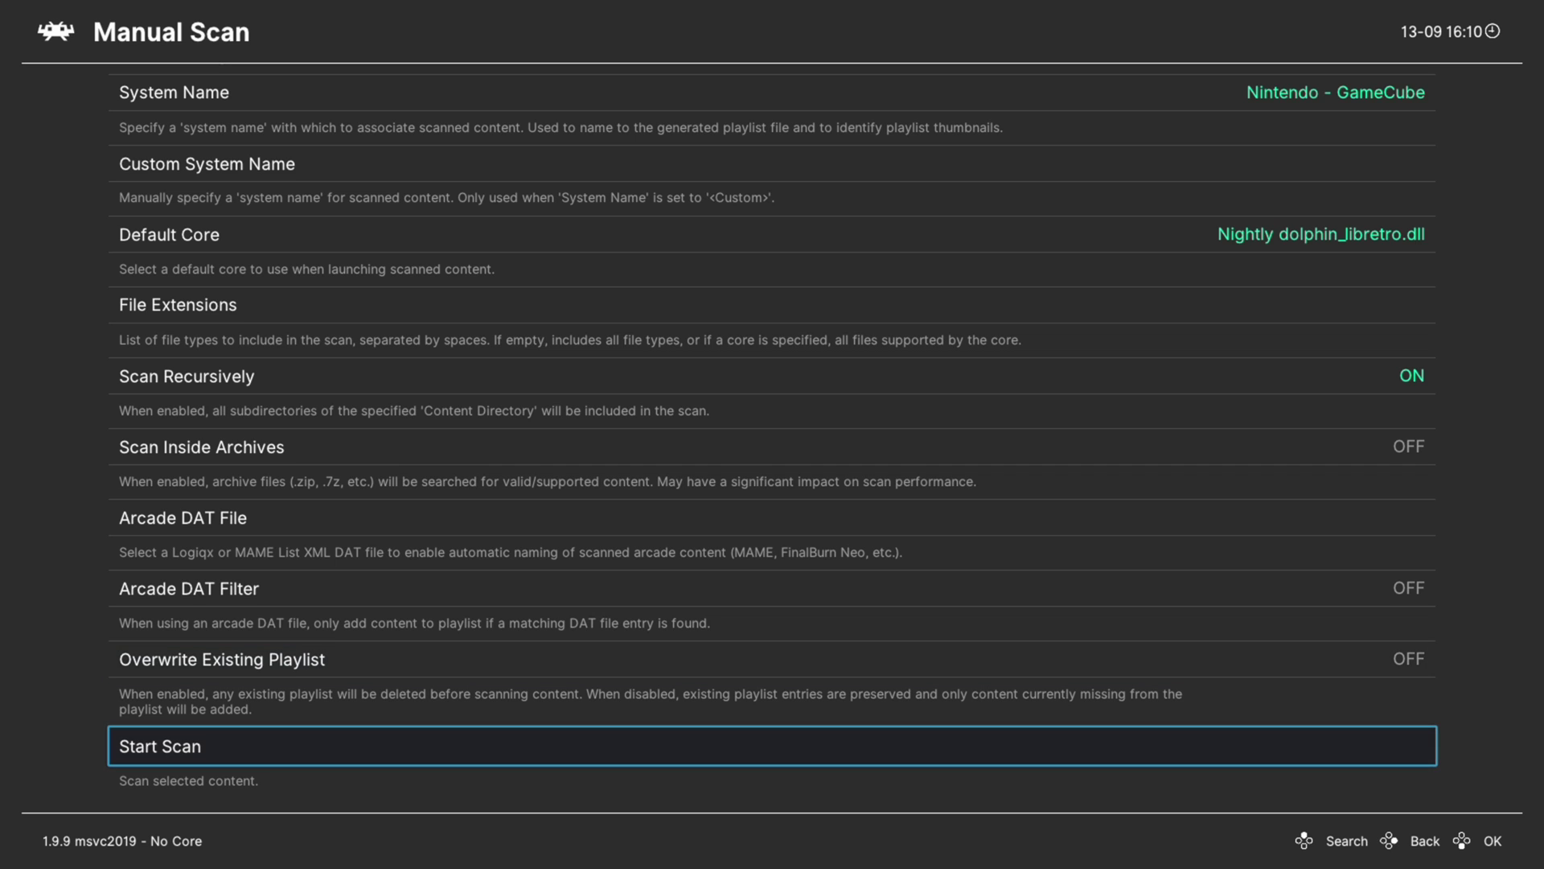
key(Return)
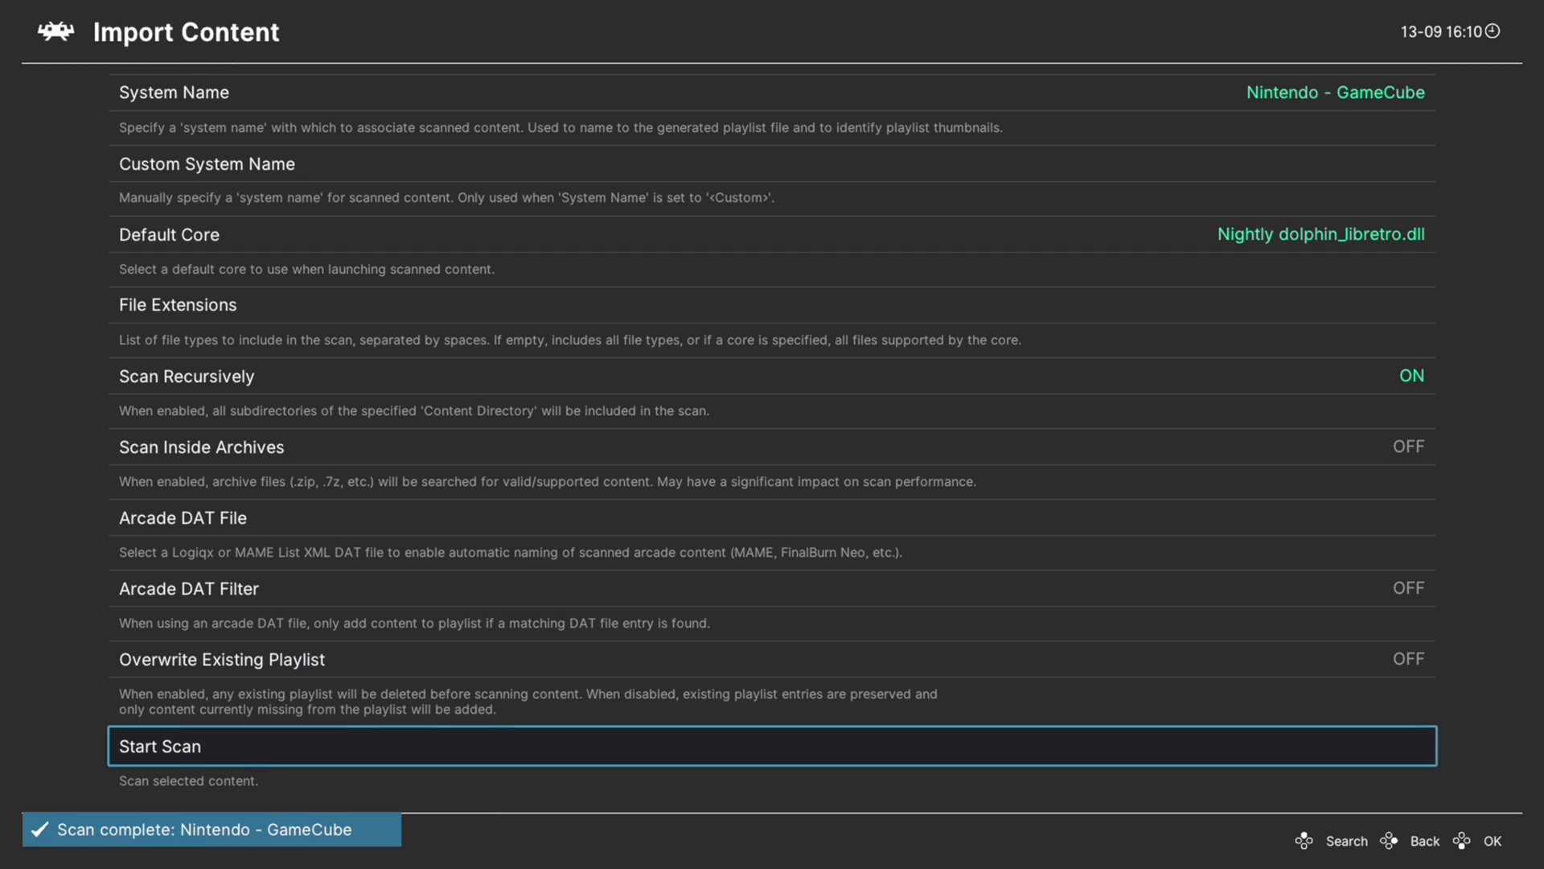
Leave the scan settings and open the GameCube playlist.
key(BackSpace)
key(Left)
key(Down)
key(Down)
key(Down)
key(Down)
key(Down)
key(Down)
key(Down)
key(Down)
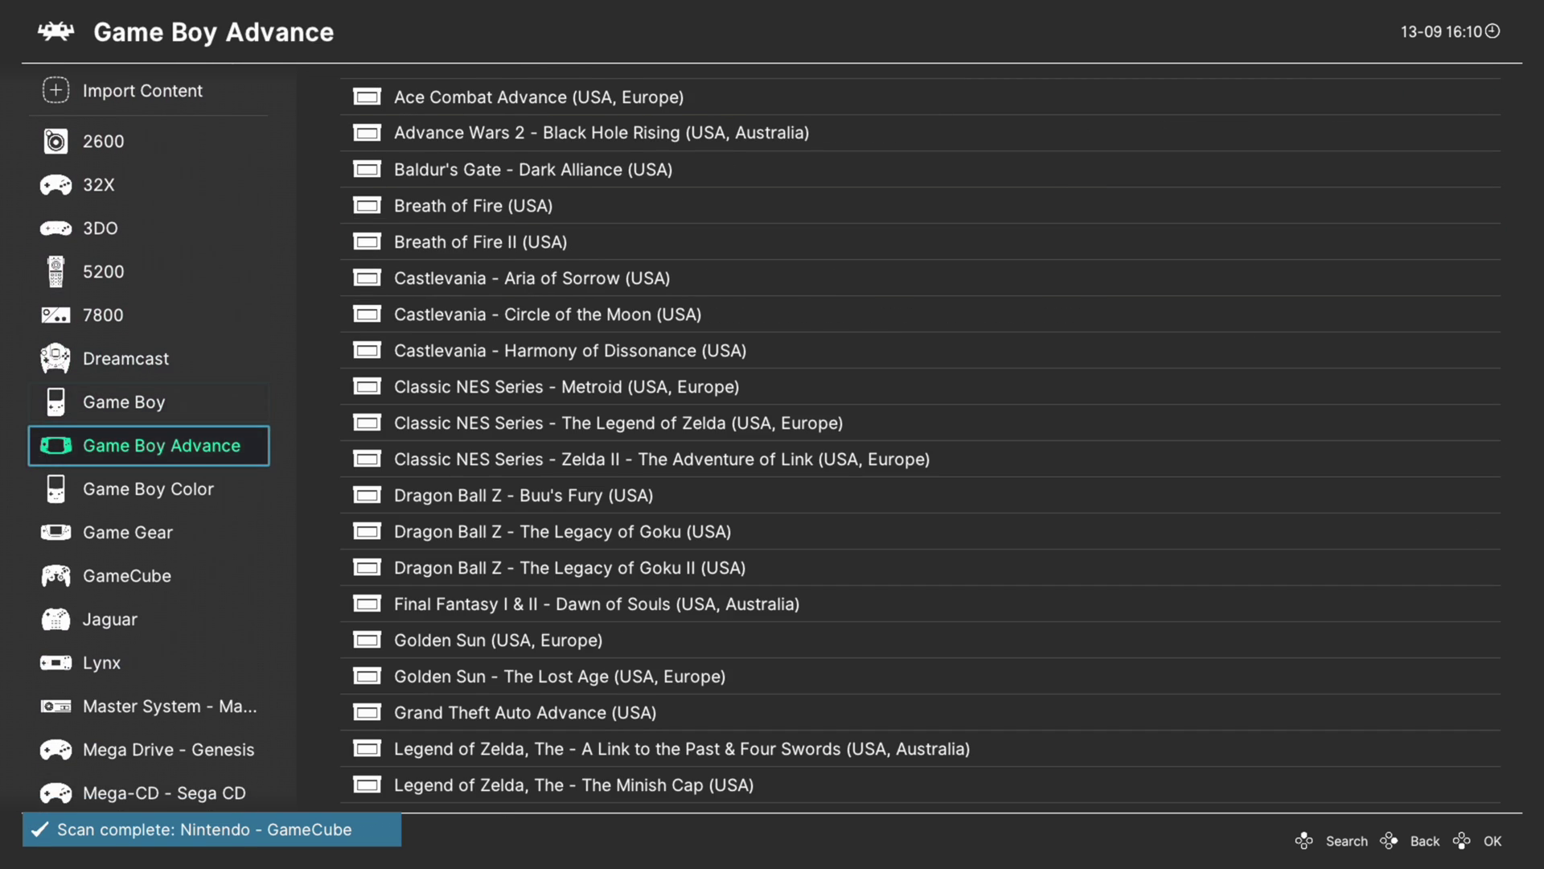
key(Down)
key(Down)
key(Down)
key(Right)
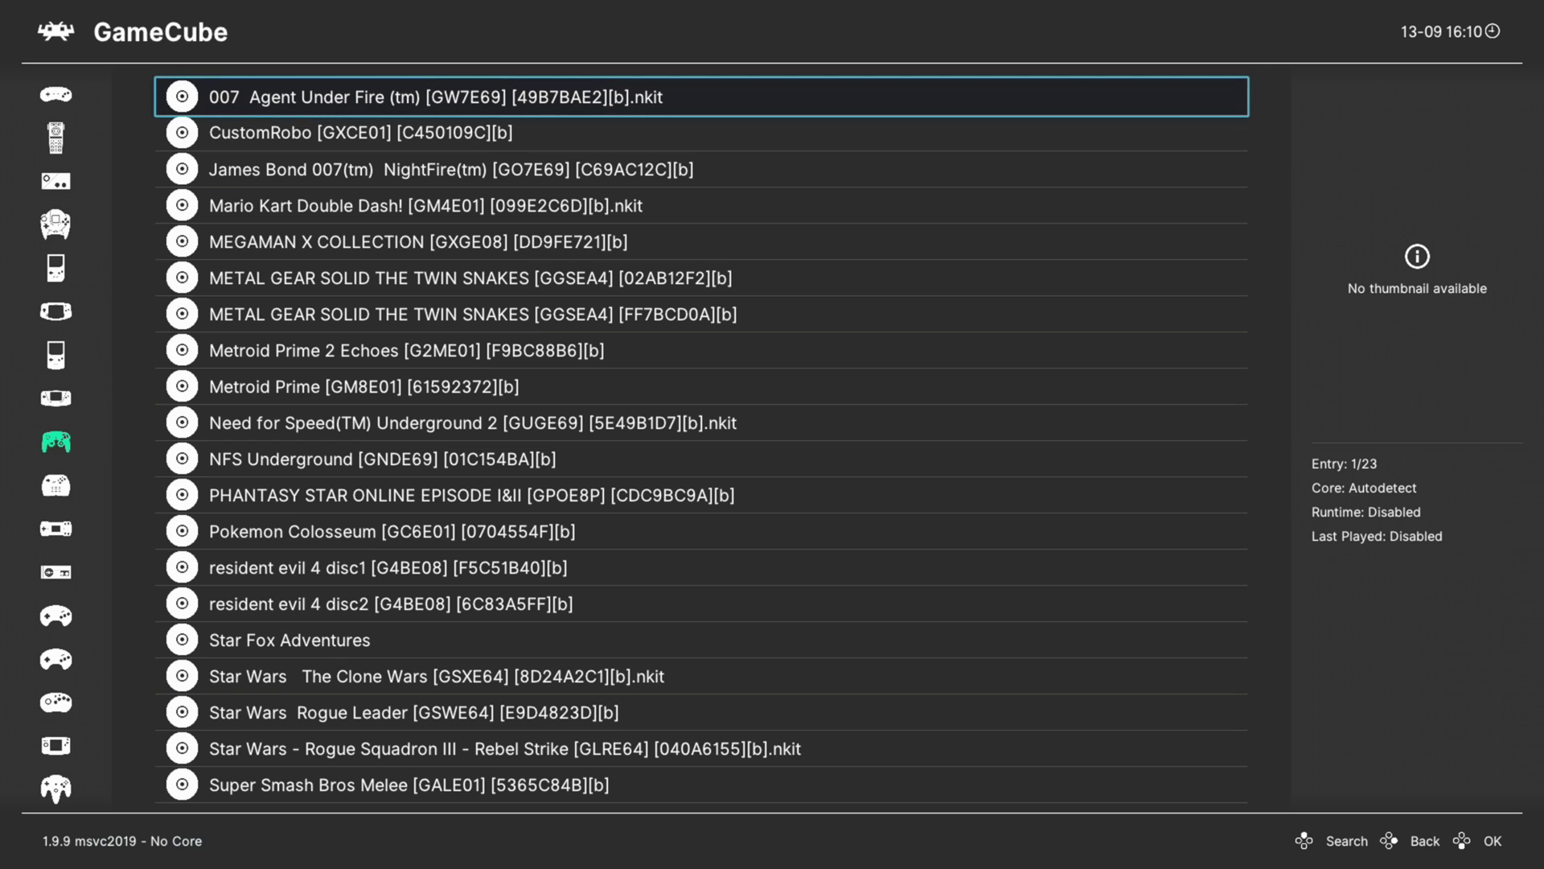
Launch Star Wars Rogue Leader [GSWE64] from the GameCube playlist, and bring up the RetroArch menu over the running game.
key(Down)
key(Down)
key(Down)
key(Down)
key(Down)
key(Down)
key(Down)
key(Down)
key(Down)
key(Down)
key(Down)
key(Down)
key(Down)
key(Down)
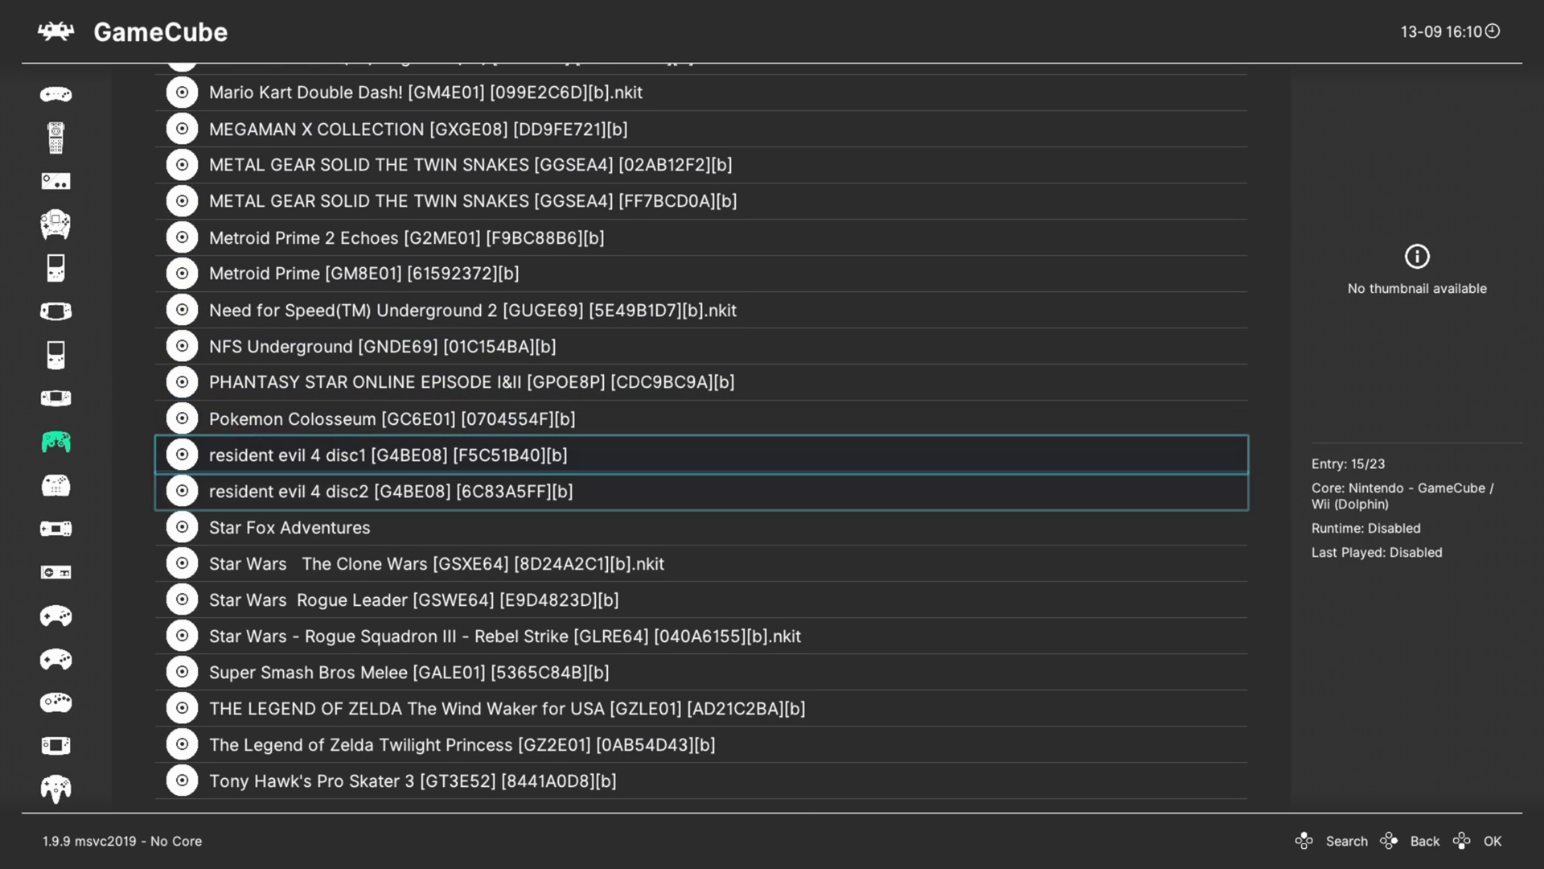
key(Down)
key(Down)
key(Down)
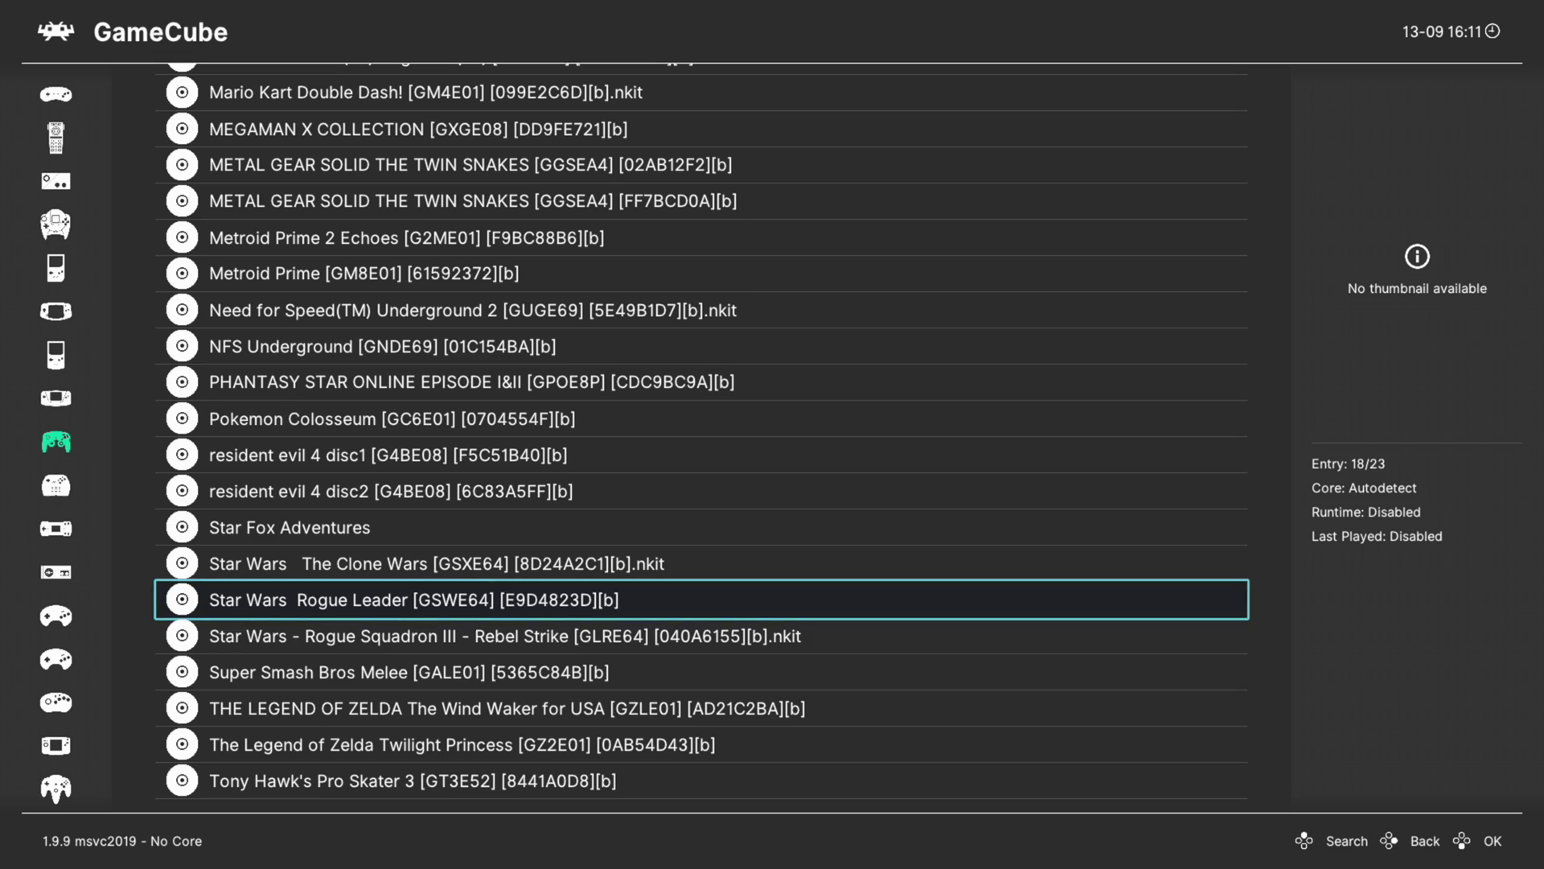
key(Return)
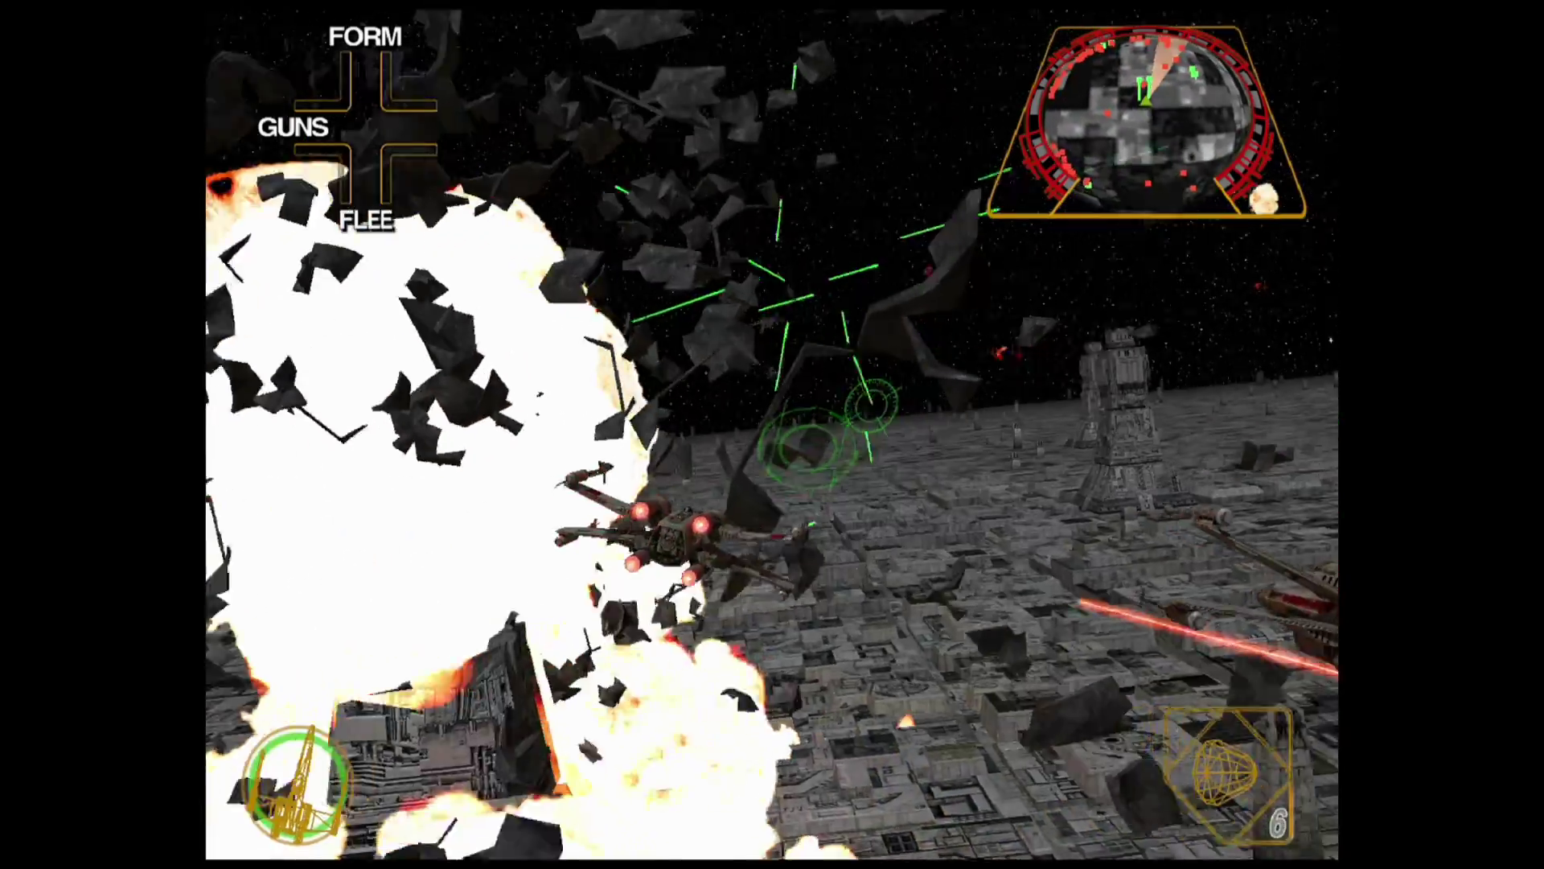
key(F1)
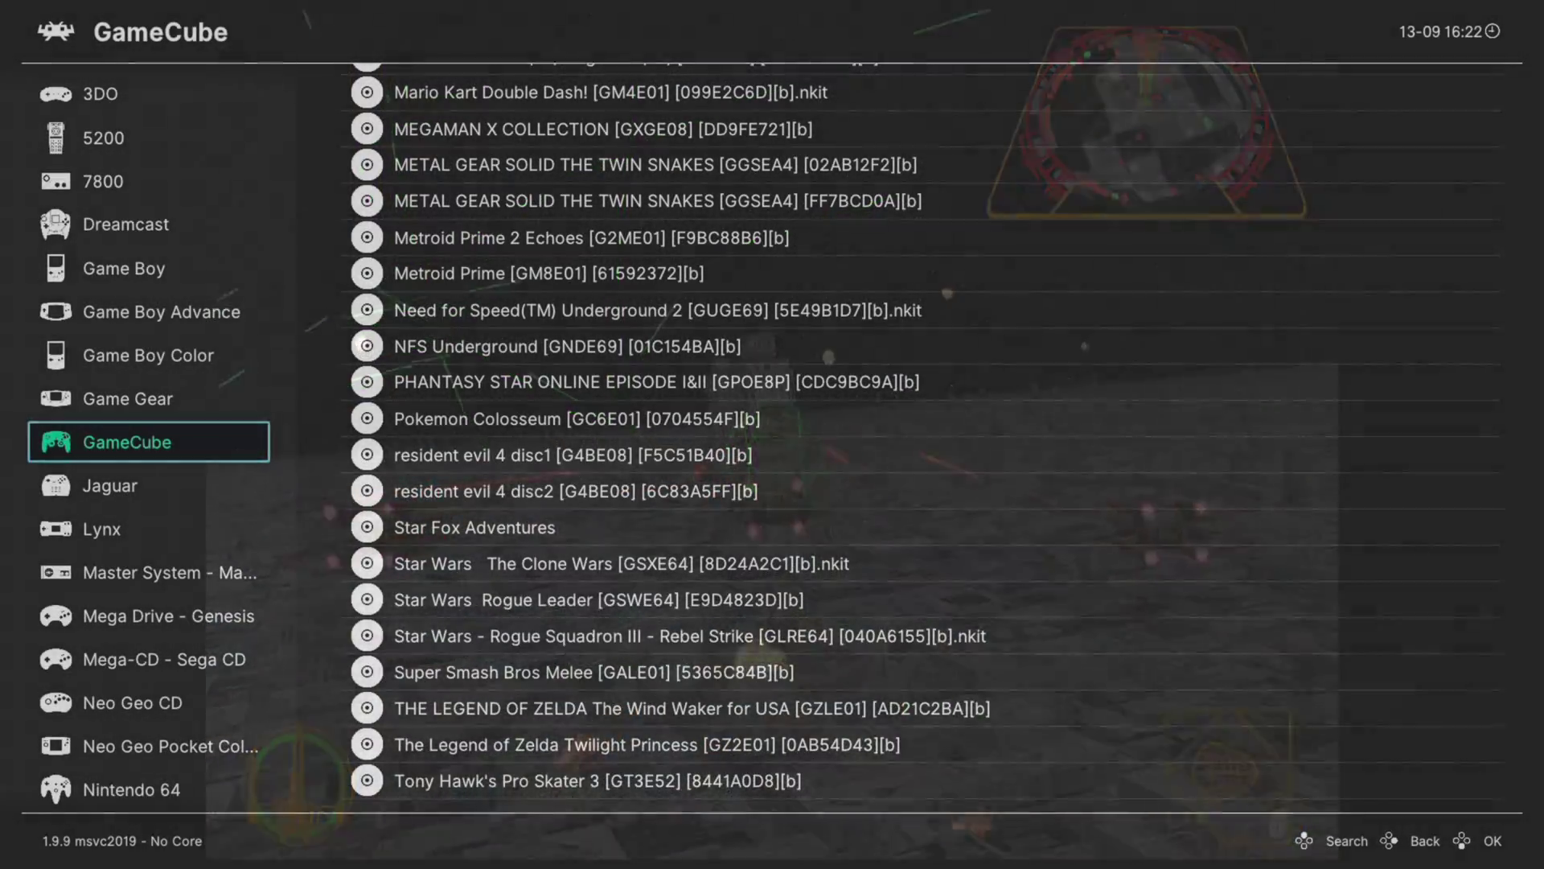